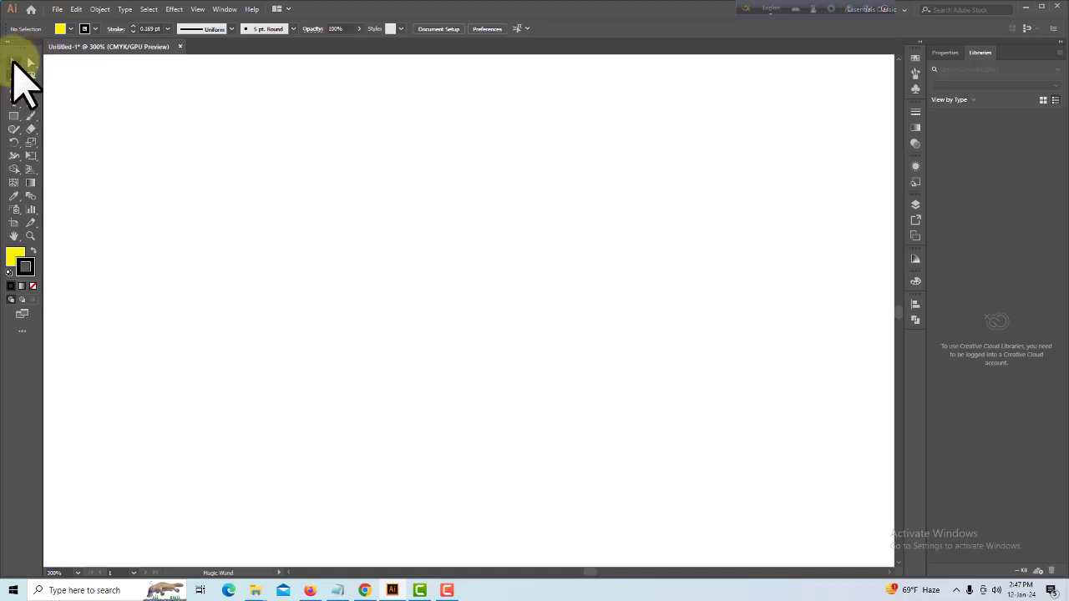
# Pick the Selection tool, then the Magic Wand, then bring up the basic shape tools flyout.
pyautogui.click(13, 63)
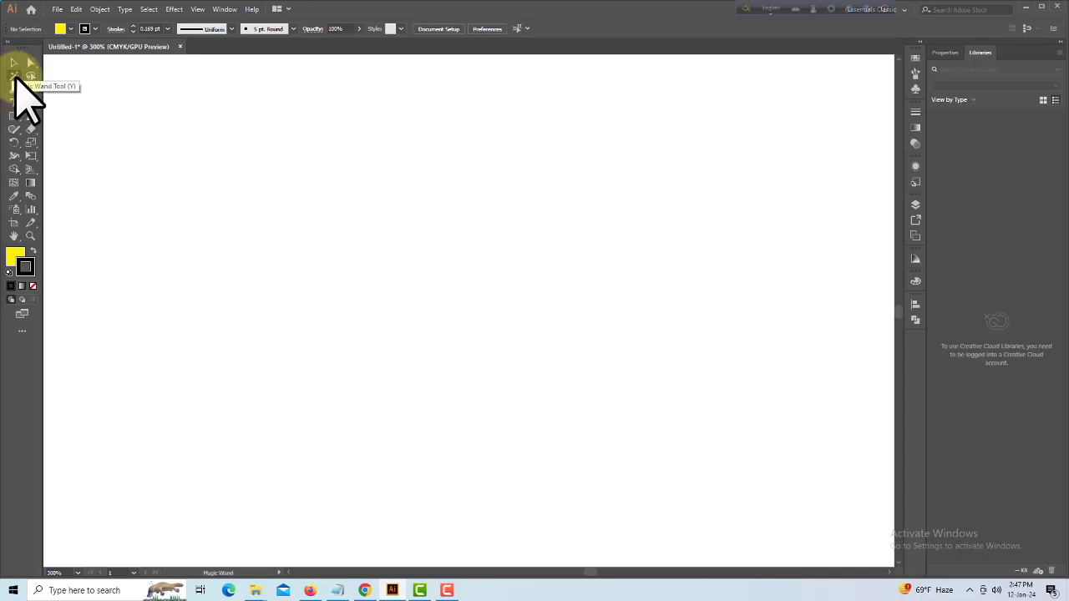
pyautogui.click(15, 76)
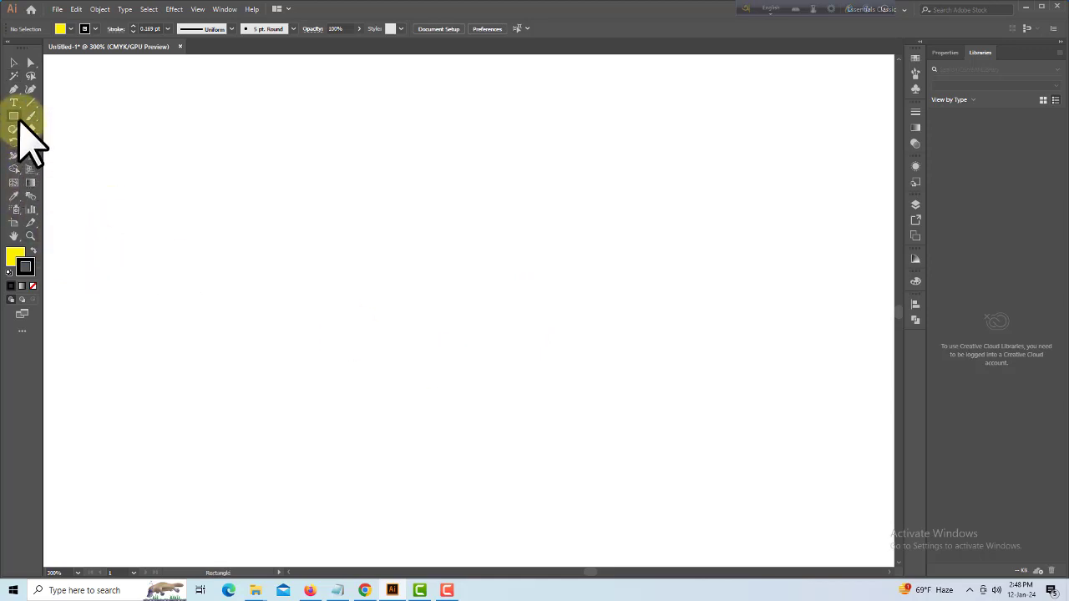
pyautogui.click(19, 118)
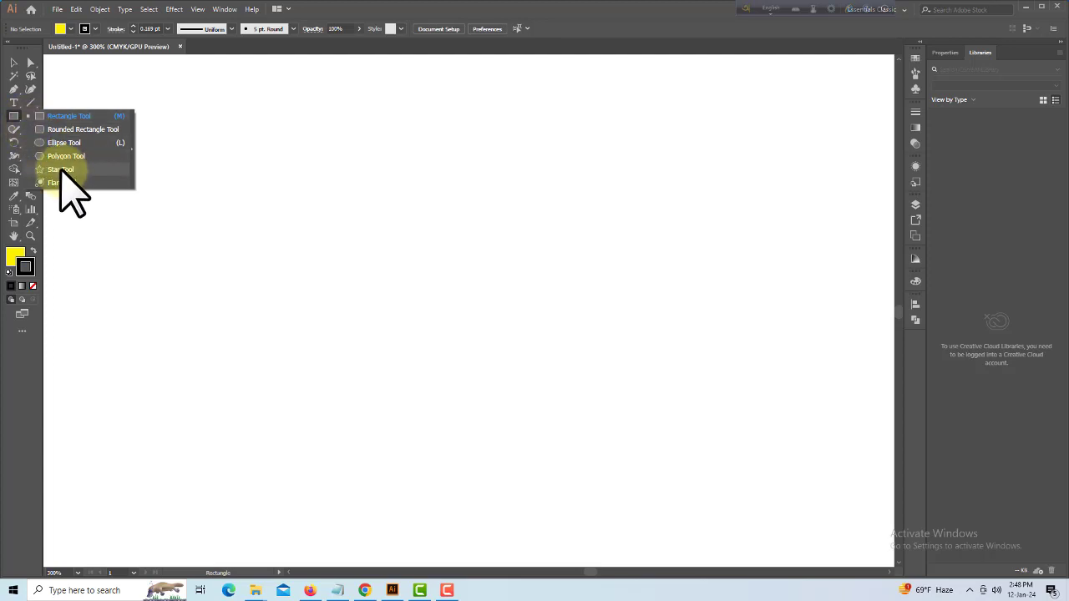
# Draw a yellow hexagon near the page centre with a yellow circle above it.
pyautogui.click(62, 157)
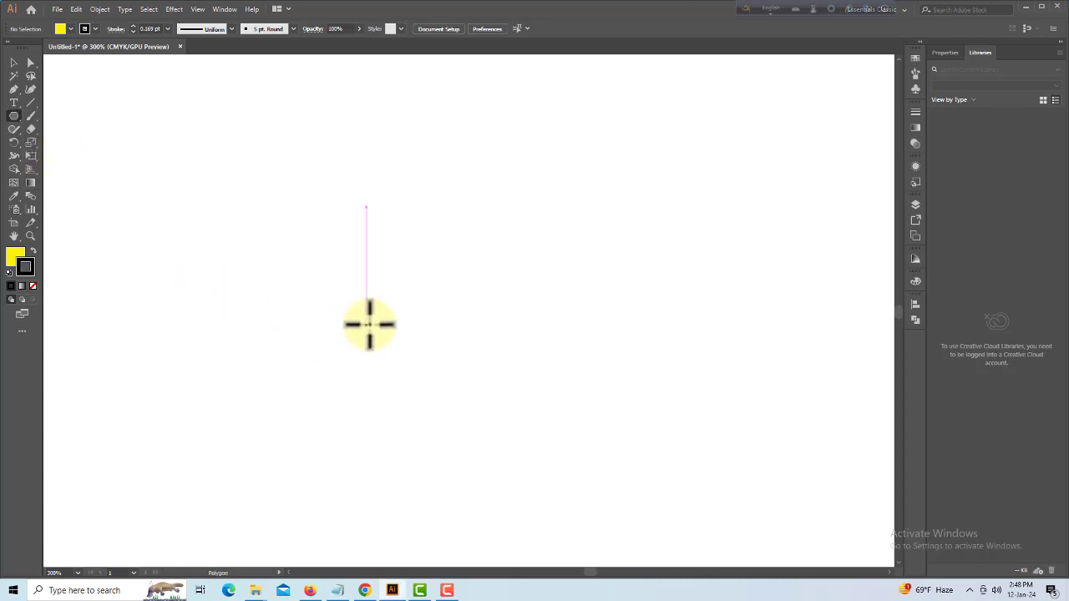
pyautogui.moveTo(429, 308); pyautogui.dragTo(457, 354)
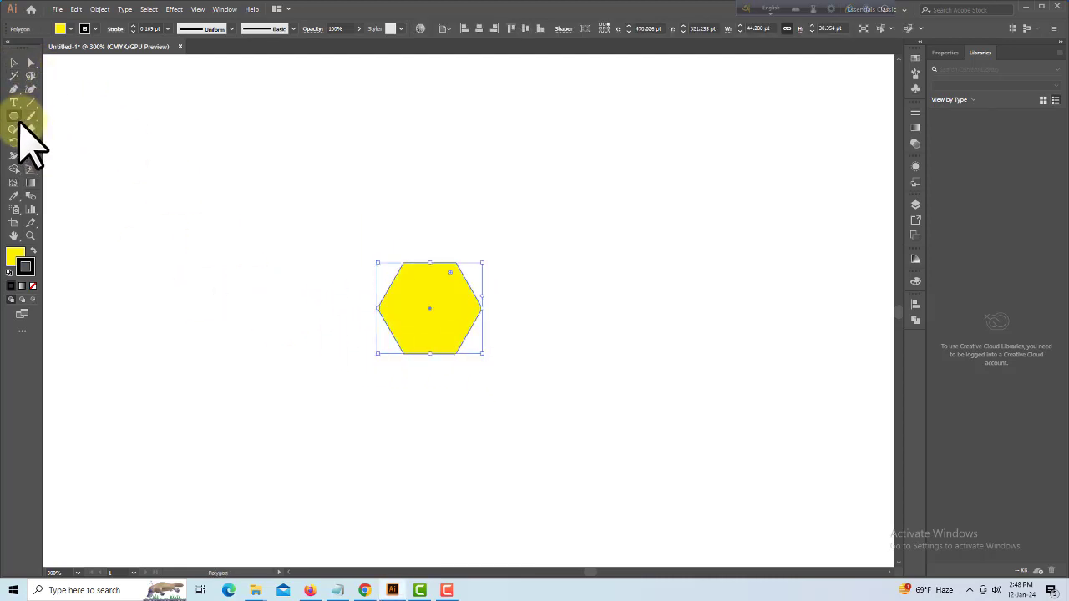
pyautogui.moveTo(13, 117); pyautogui.dragTo(63, 142)
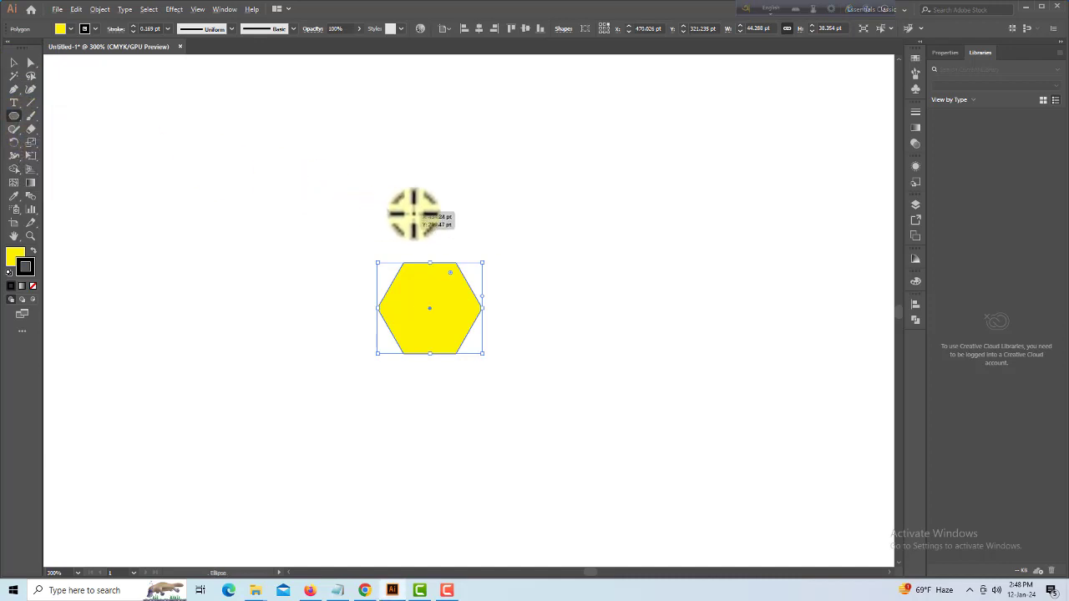
pyautogui.moveTo(381, 177)
pyautogui.mouseDown()
pyautogui.moveTo(444, 238)
pyautogui.moveTo(434, 232)
pyautogui.mouseUp()
pyautogui.click(14, 62)
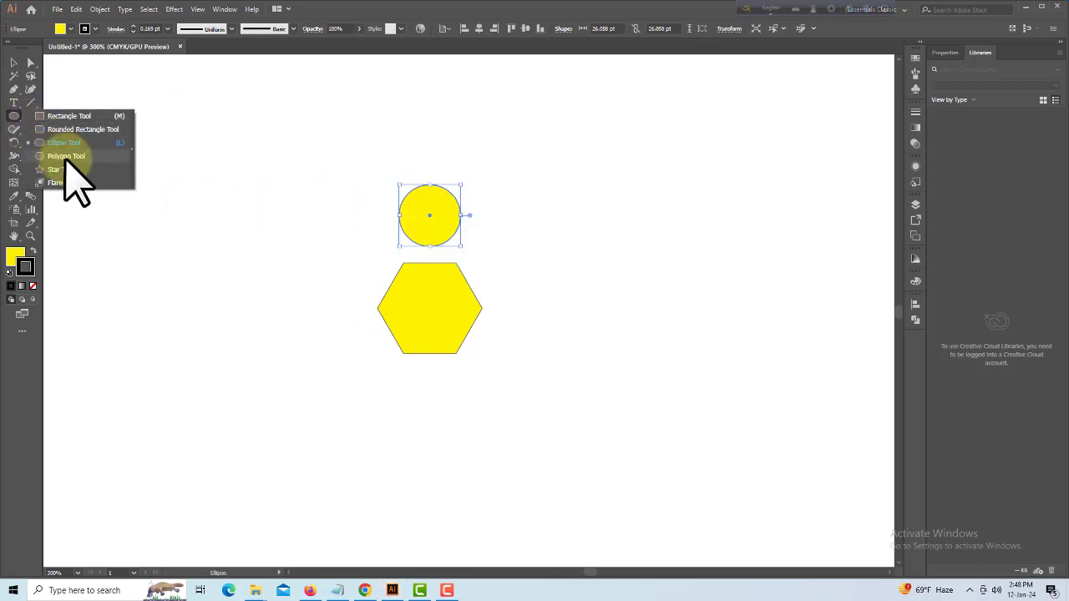
# Add a small triangle above the circle, then nudge the circle and triangle closer together.
pyautogui.moveTo(19, 120); pyautogui.dragTo(71, 184)
pyautogui.moveTo(419, 134); pyautogui.dragTo(437, 146)
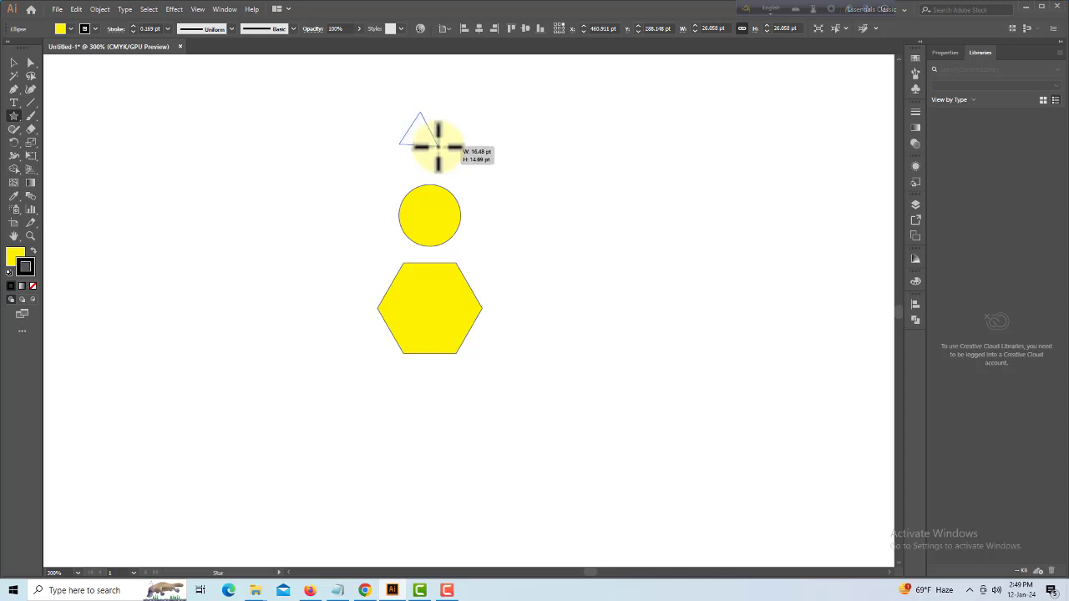
pyautogui.moveTo(437, 147); pyautogui.dragTo(432, 157)
pyautogui.click(13, 63)
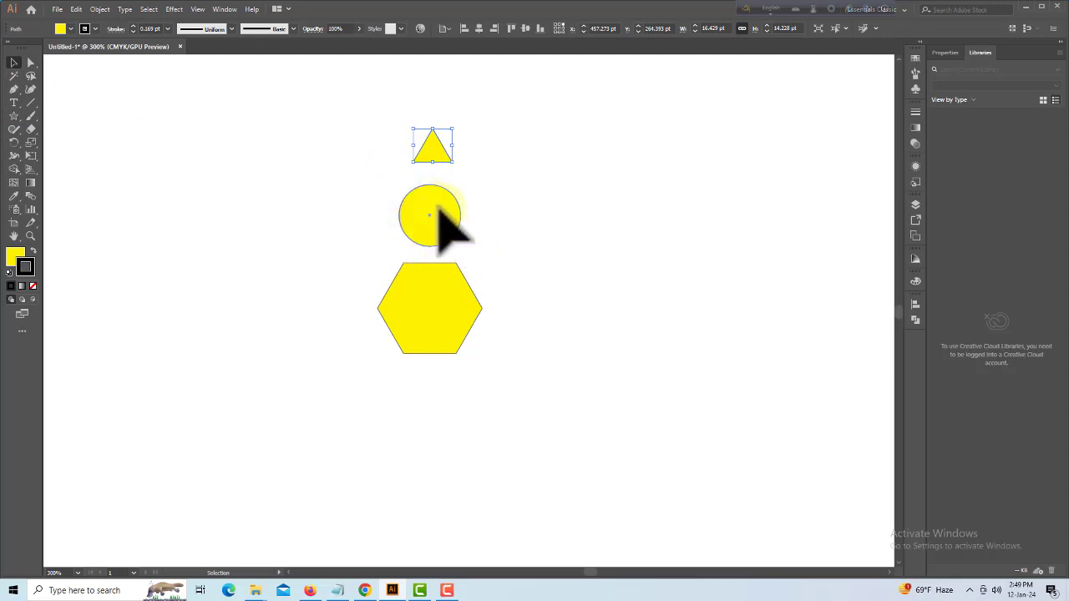
pyautogui.moveTo(440, 208); pyautogui.dragTo(439, 221)
pyautogui.moveTo(431, 155); pyautogui.dragTo(428, 184)
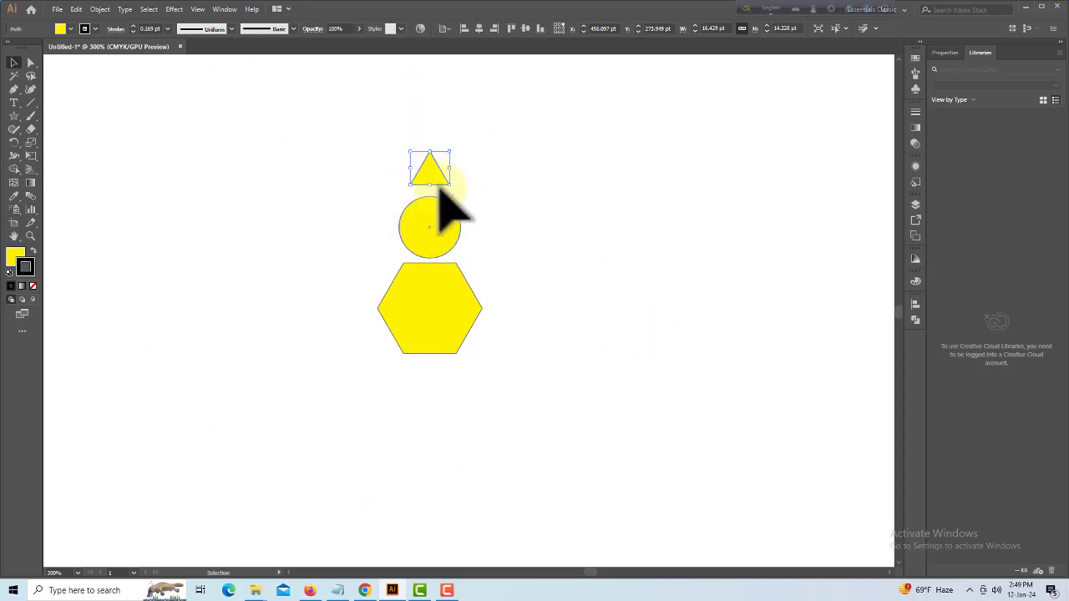
# Fill the triangle black, then try red on it.
pyautogui.click(67, 28)
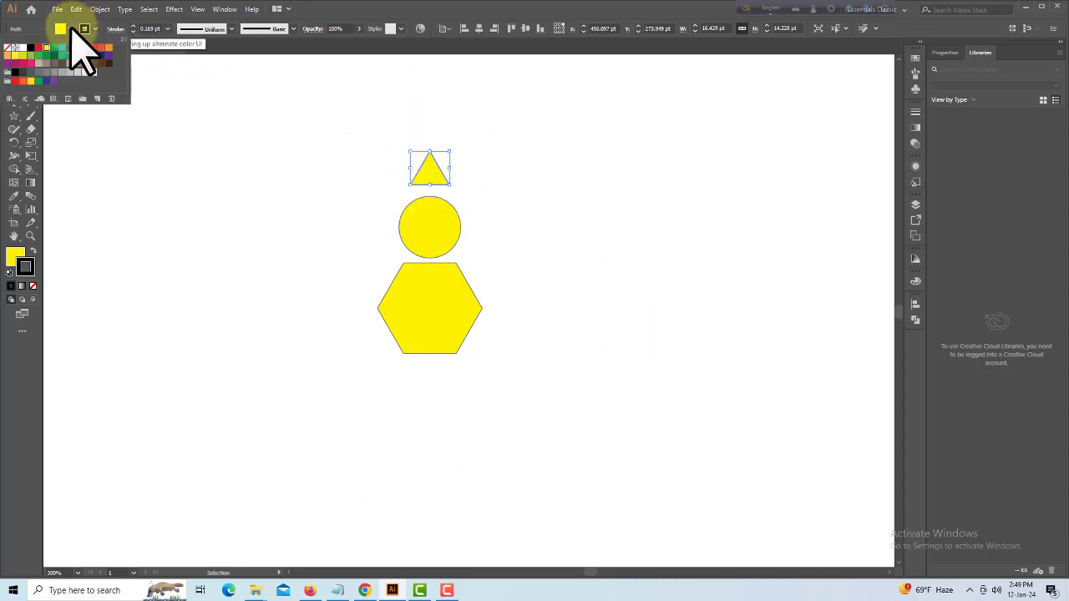
pyautogui.click(16, 73)
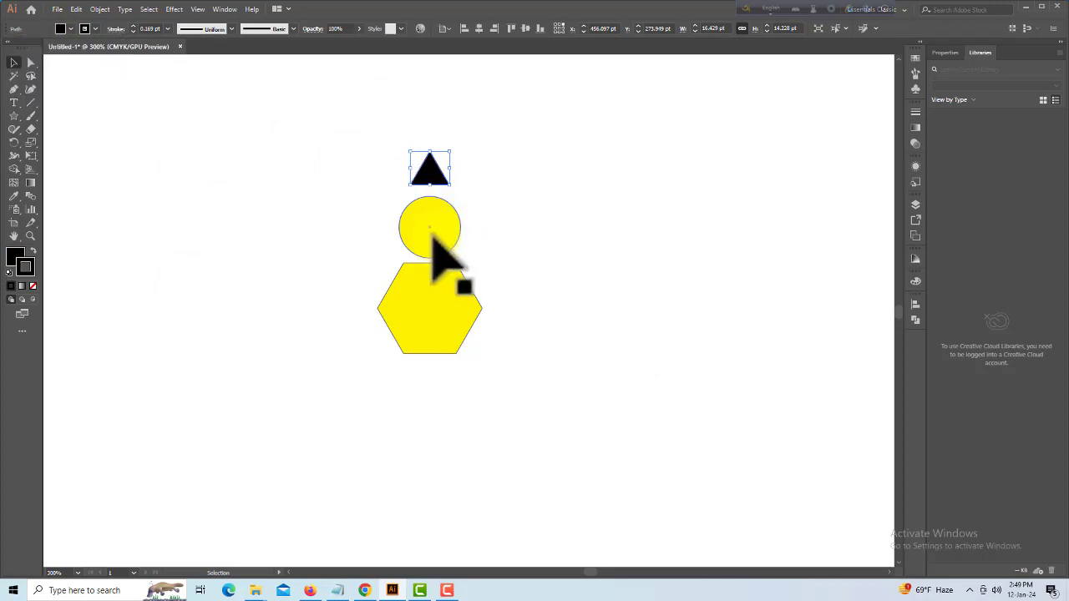
pyautogui.click(72, 30)
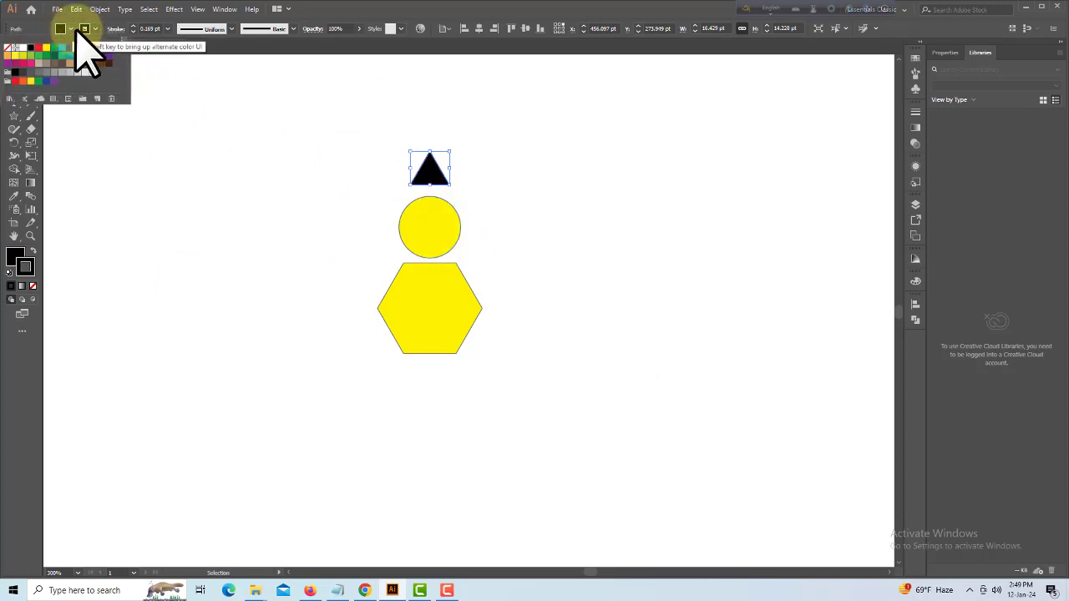
pyautogui.click(39, 49)
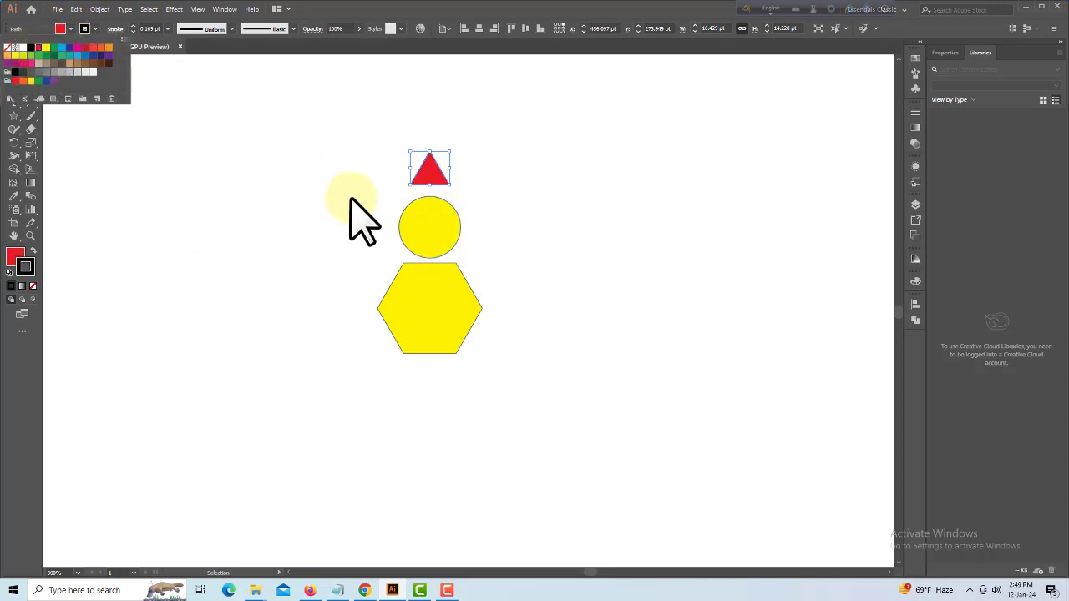
# Select the yellow circle and fill it red.
pyautogui.click(171, 177)
pyautogui.click(430, 234)
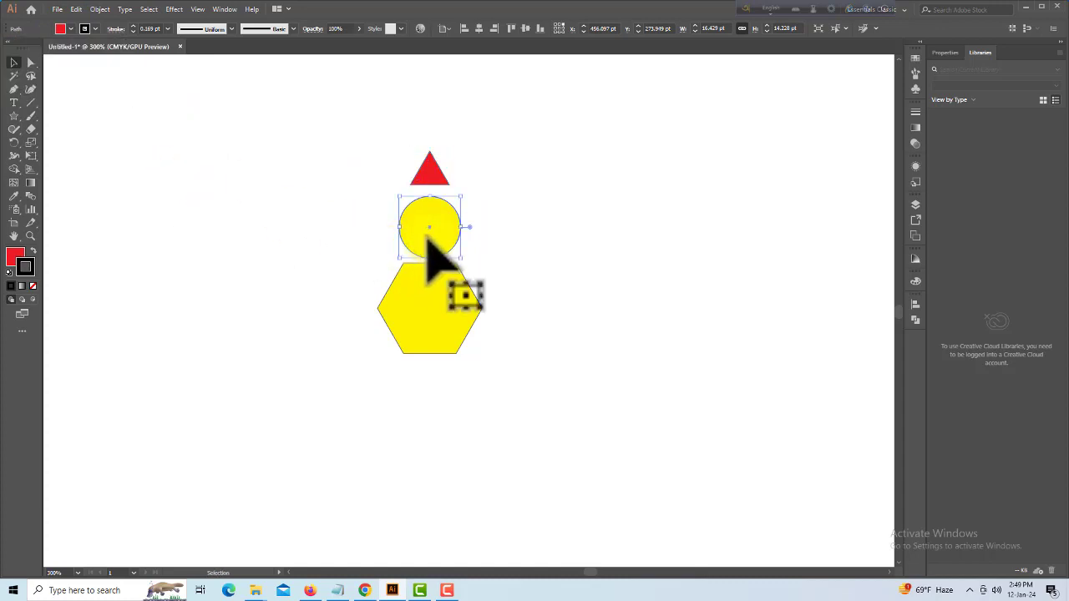
pyautogui.click(71, 28)
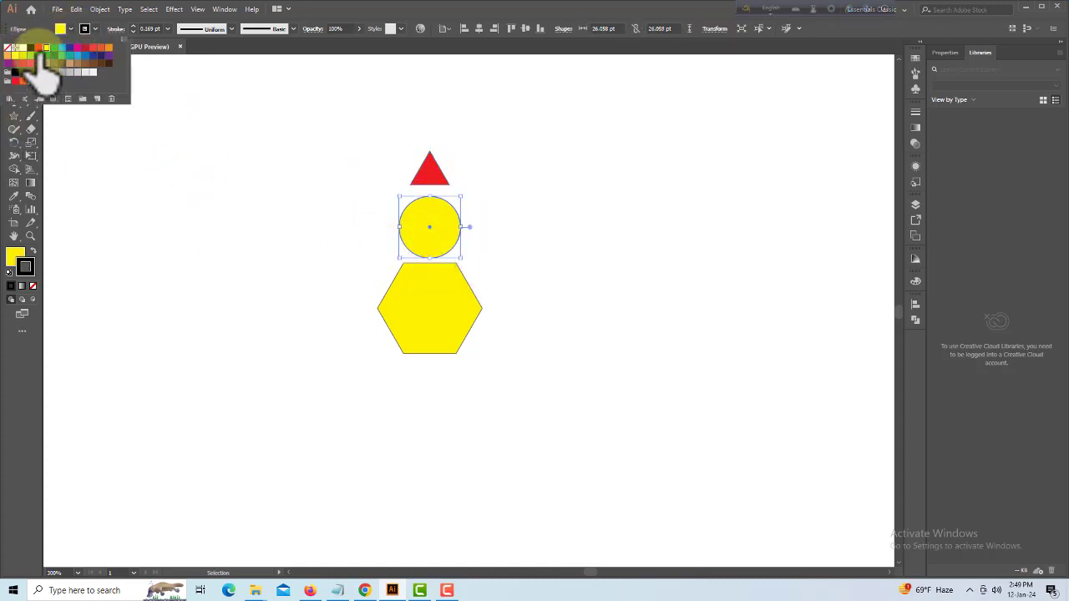
pyautogui.click(38, 48)
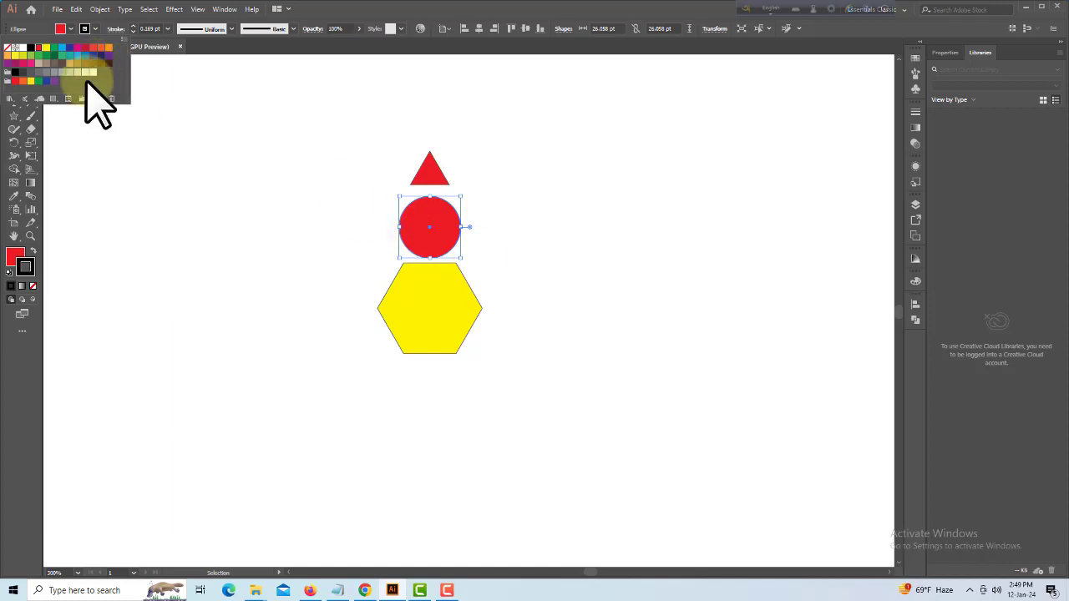
# Set the triangle's fill back to black, then marquee-select all three shapes.
pyautogui.click(438, 171)
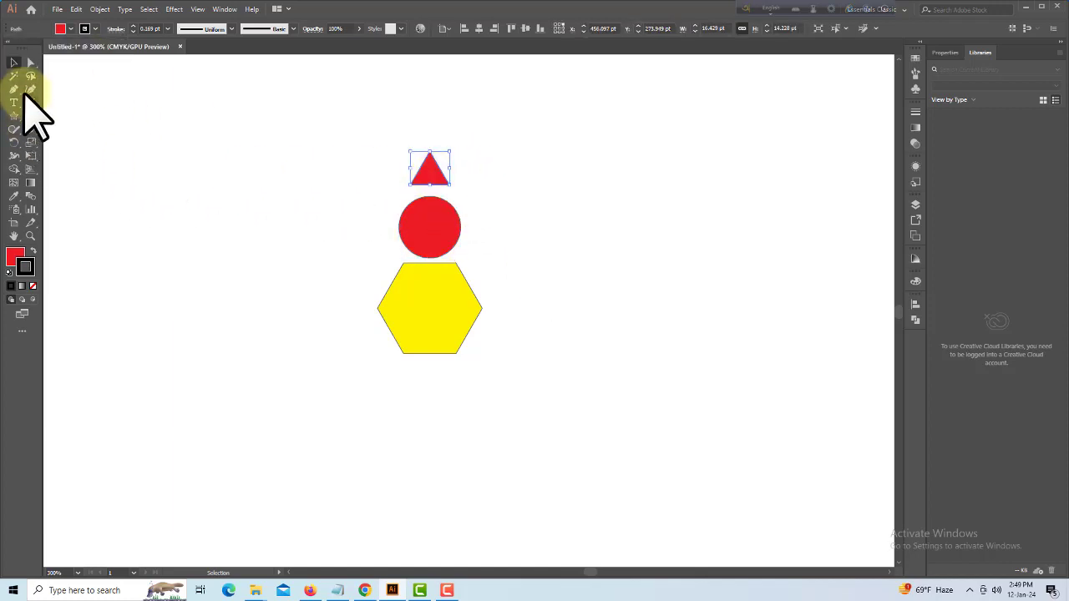
pyautogui.click(71, 29)
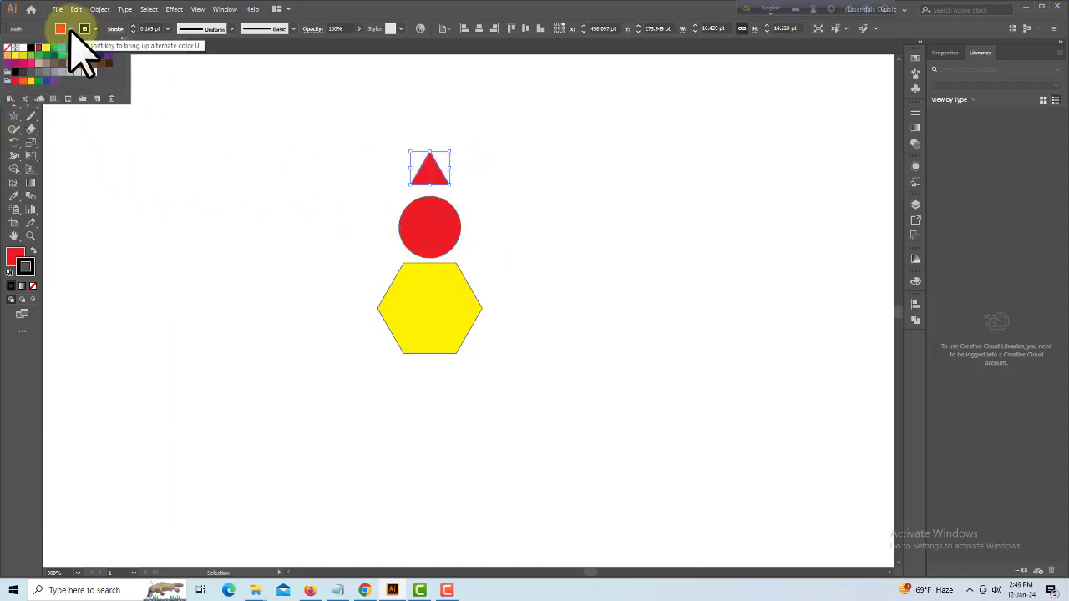
pyautogui.click(17, 47)
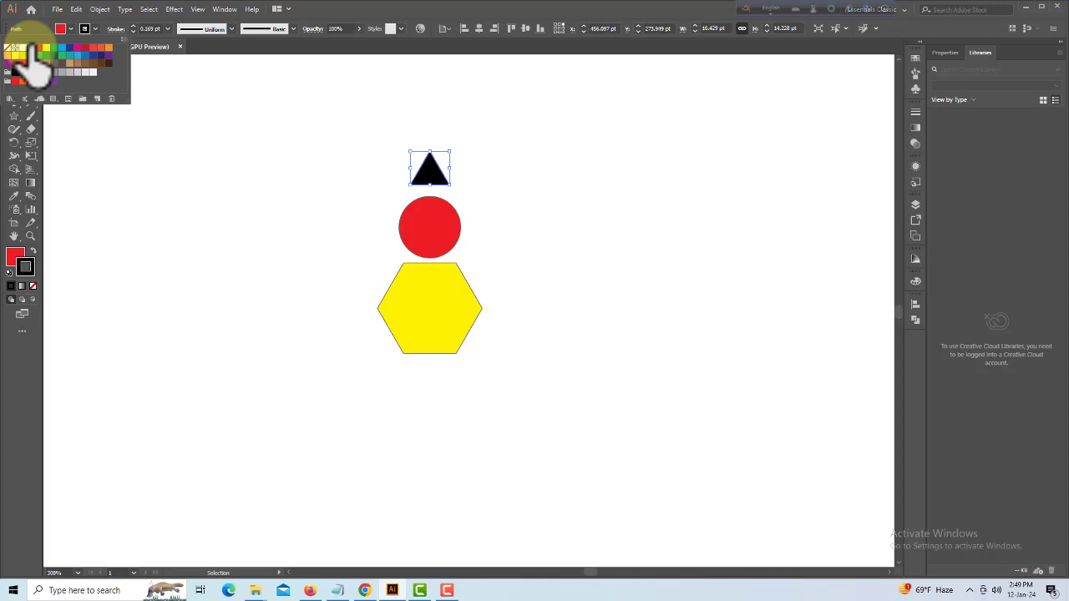
pyautogui.click(374, 179)
pyautogui.moveTo(358, 127); pyautogui.dragTo(513, 341)
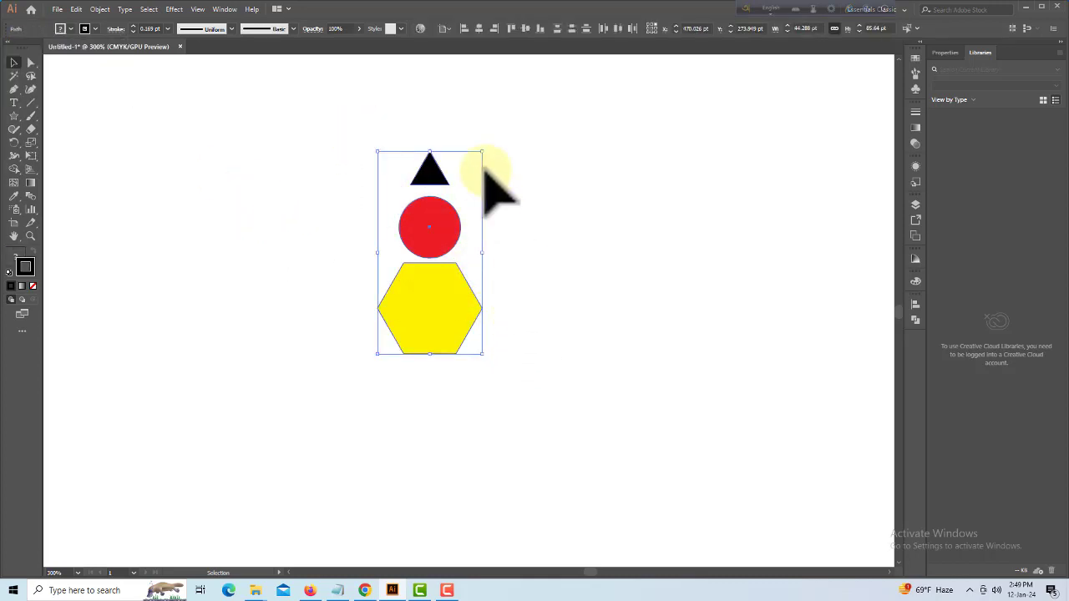
# Horizontally centre-align the three shapes, undo the vertical distribute, and drag the stack right.
pyautogui.click(479, 28)
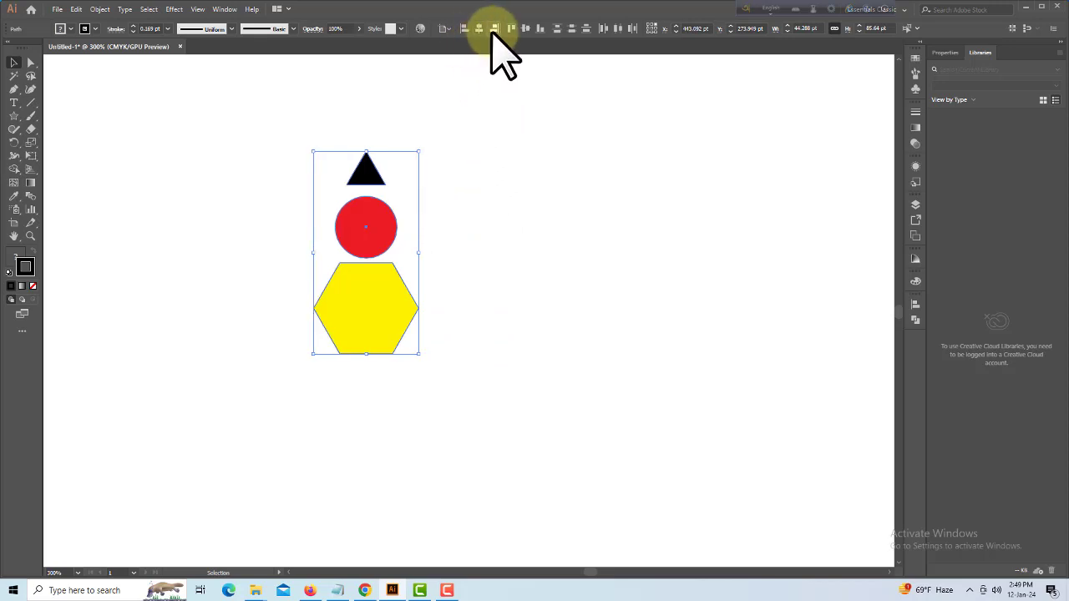
pyautogui.click(556, 30)
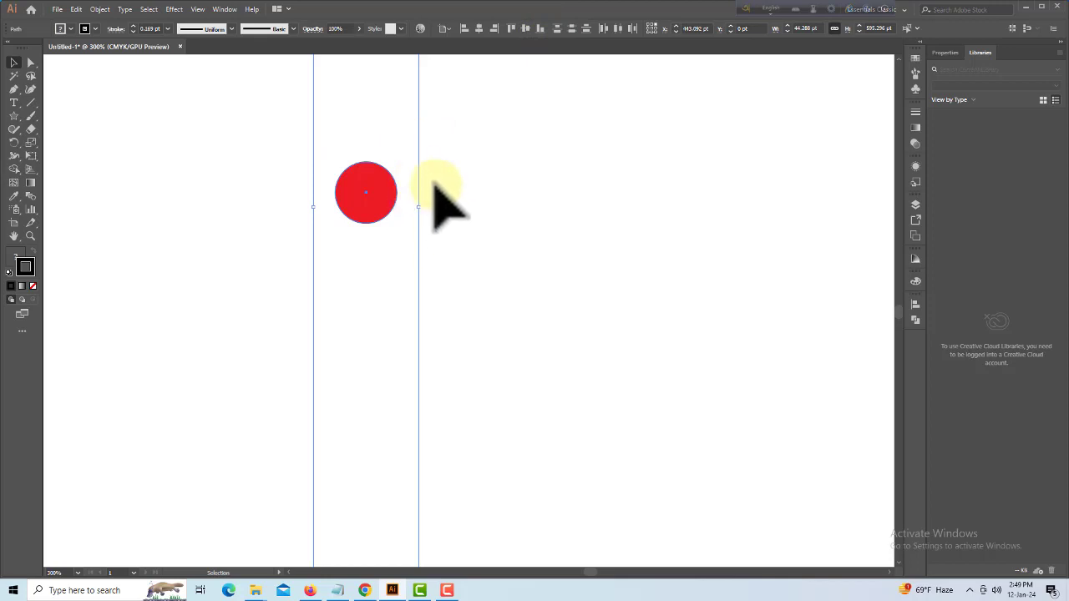
pyautogui.hotkey('ctrl', 'z')
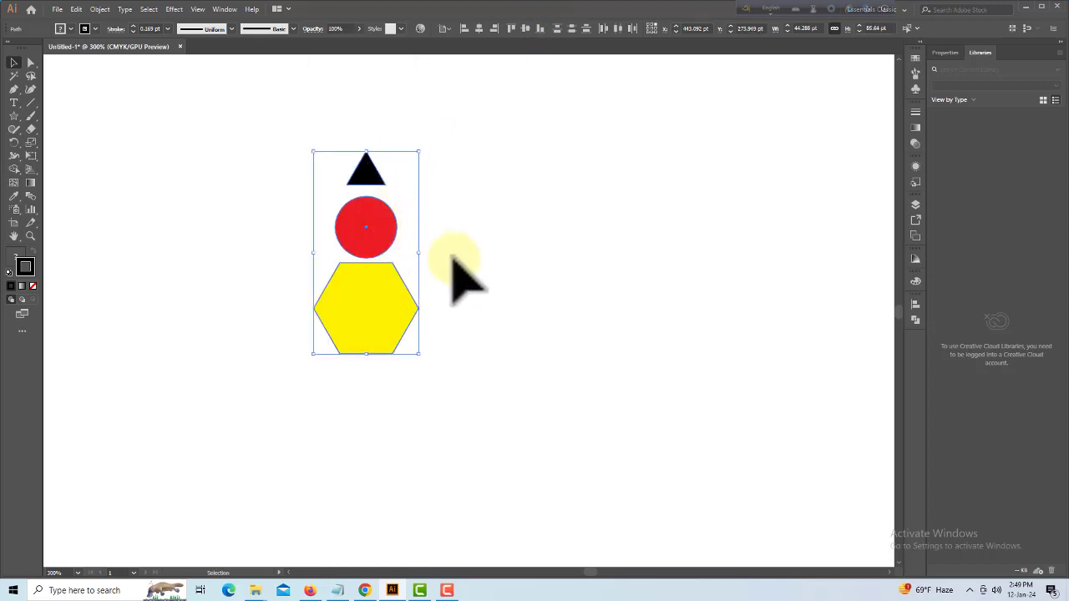
pyautogui.moveTo(364, 233); pyautogui.dragTo(458, 292)
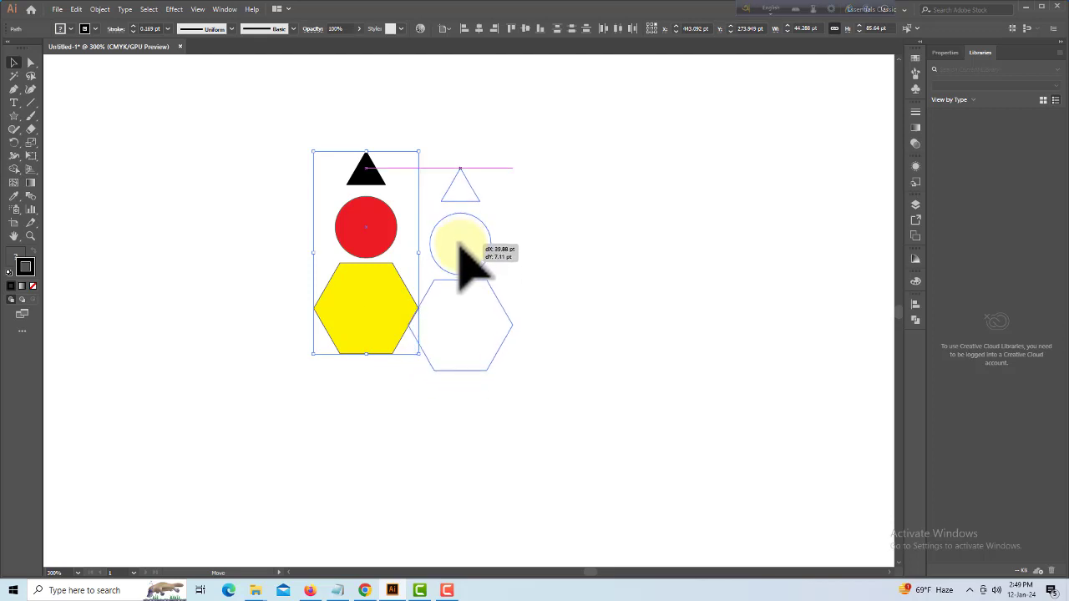
pyautogui.moveTo(457, 292); pyautogui.dragTo(458, 248)
pyautogui.moveTo(576, 342); pyautogui.dragTo(496, 334)
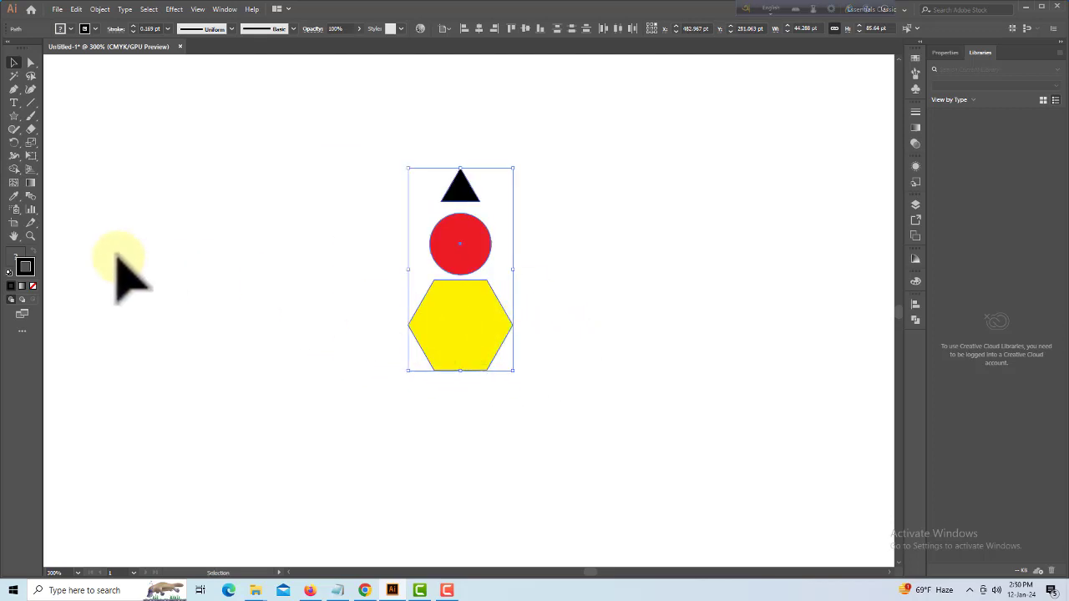
# Try rotated copies of the three shapes around the hexagon centre, undoing each attempt.
pyautogui.click(13, 143)
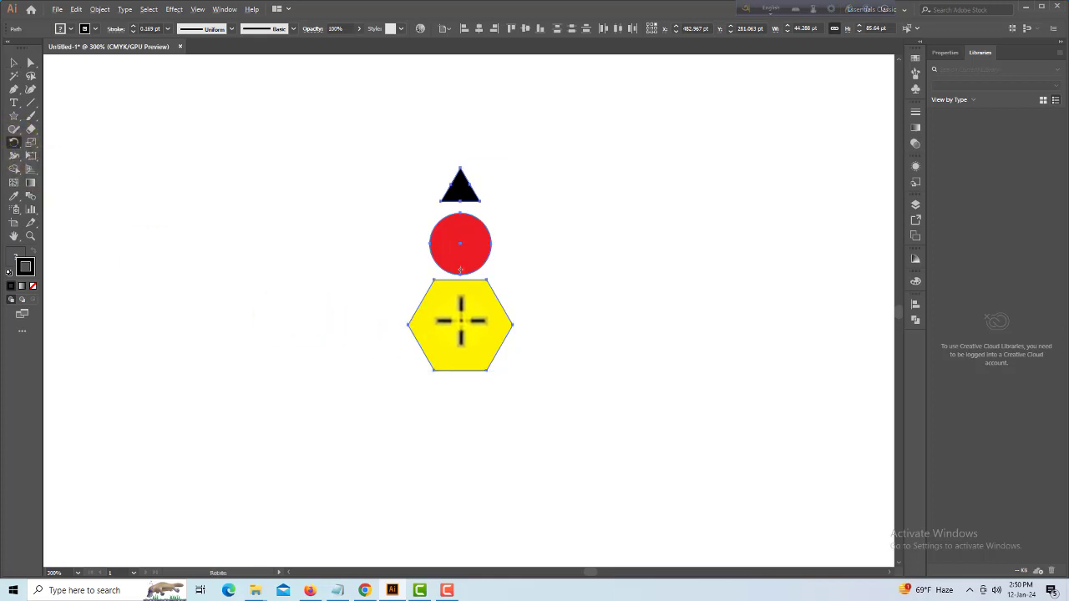
pyautogui.keyDown('alt'); pyautogui.click(460, 320); pyautogui.keyUp('alt')
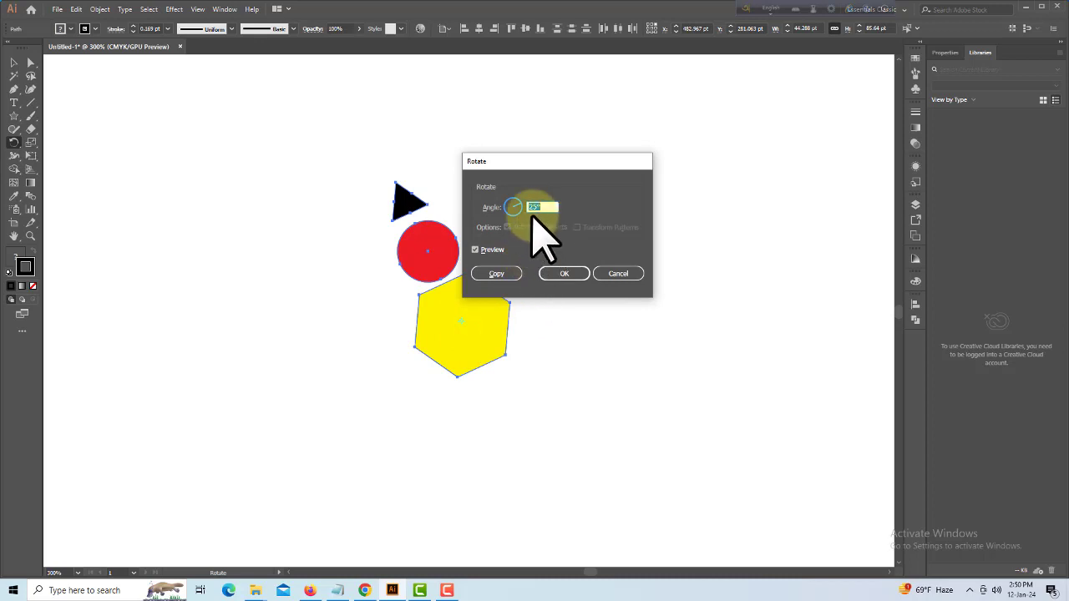
pyautogui.moveTo(536, 167); pyautogui.dragTo(628, 156)
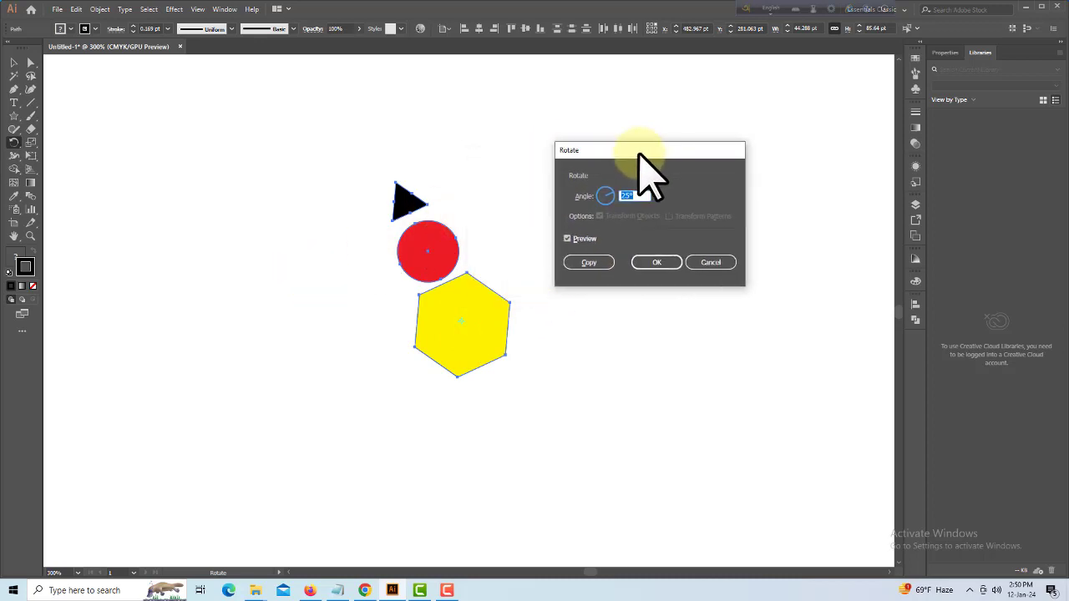
pyautogui.click(587, 263)
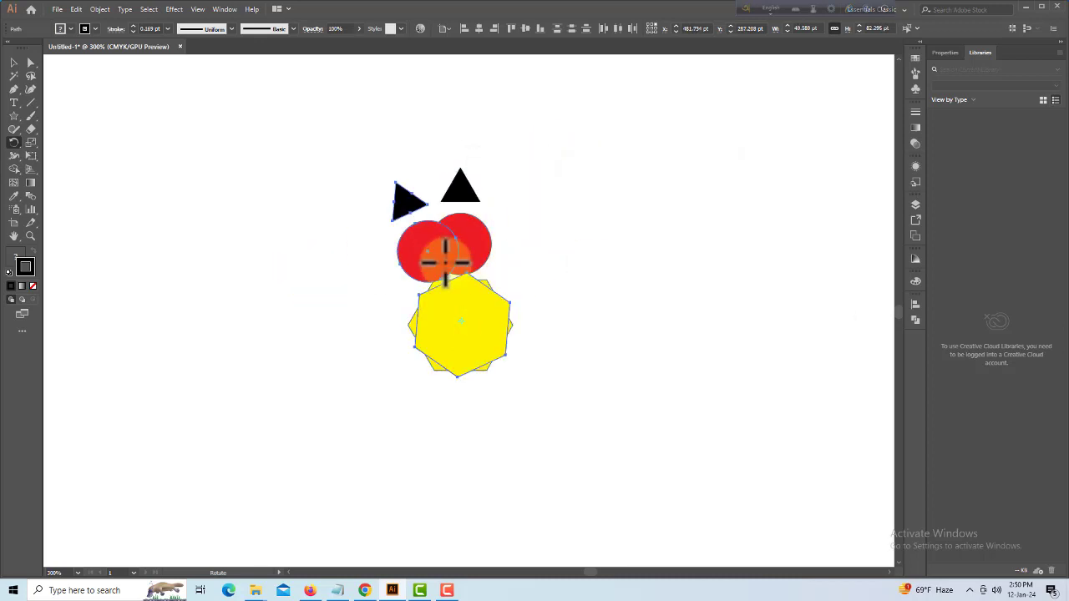
pyautogui.moveTo(430, 250); pyautogui.dragTo(440, 249)
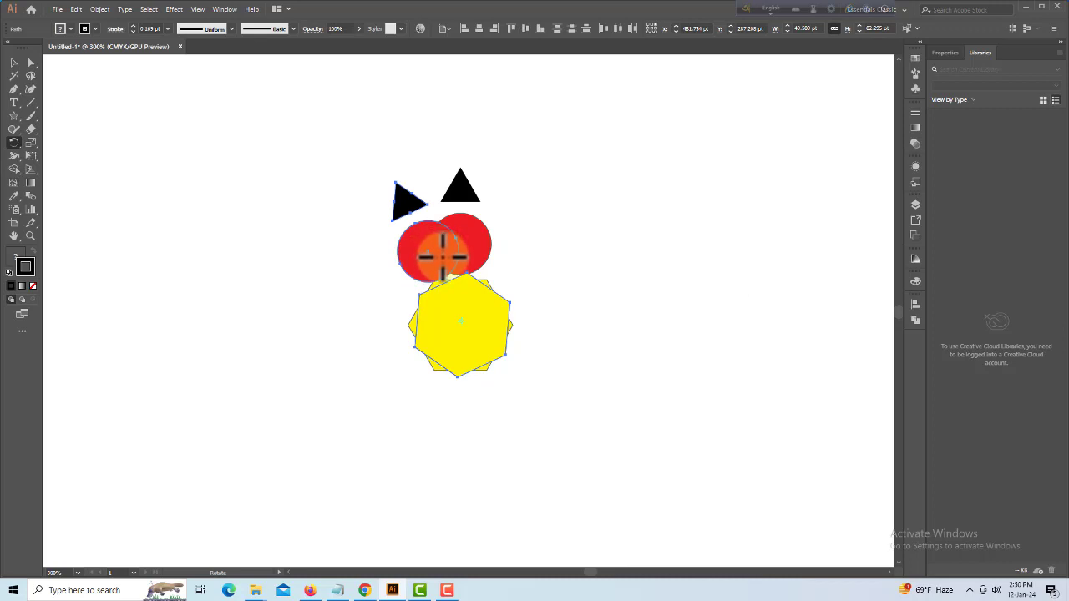
pyautogui.press('v')
pyautogui.press('r')
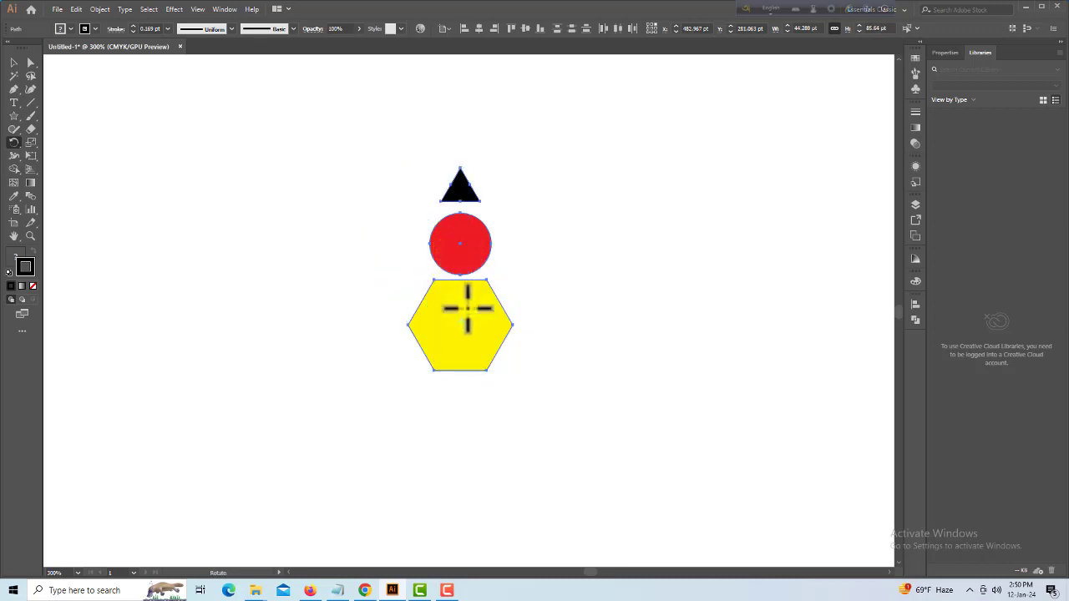
pyautogui.keyDown('alt'); pyautogui.click(462, 324); pyautogui.keyUp('alt')
pyautogui.write('35')
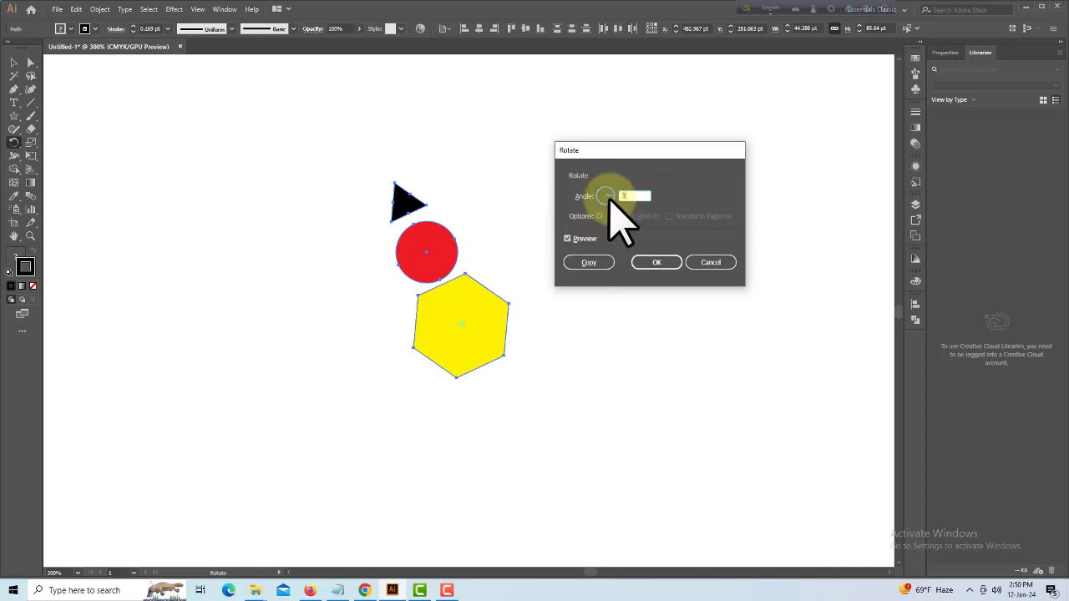
pyautogui.click(590, 264)
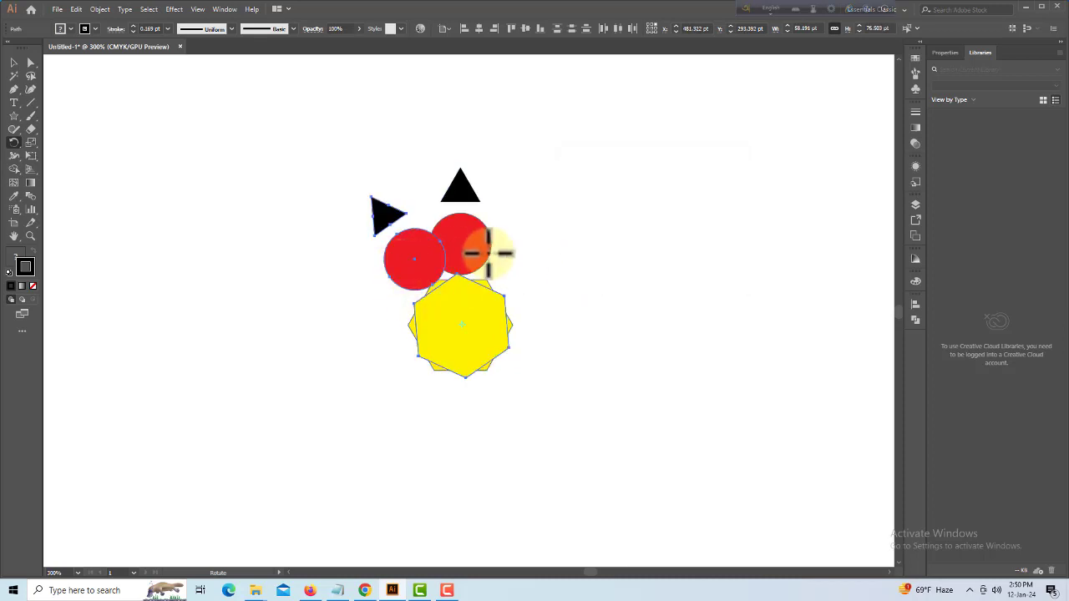
pyautogui.hotkey('ctrl', 'z')
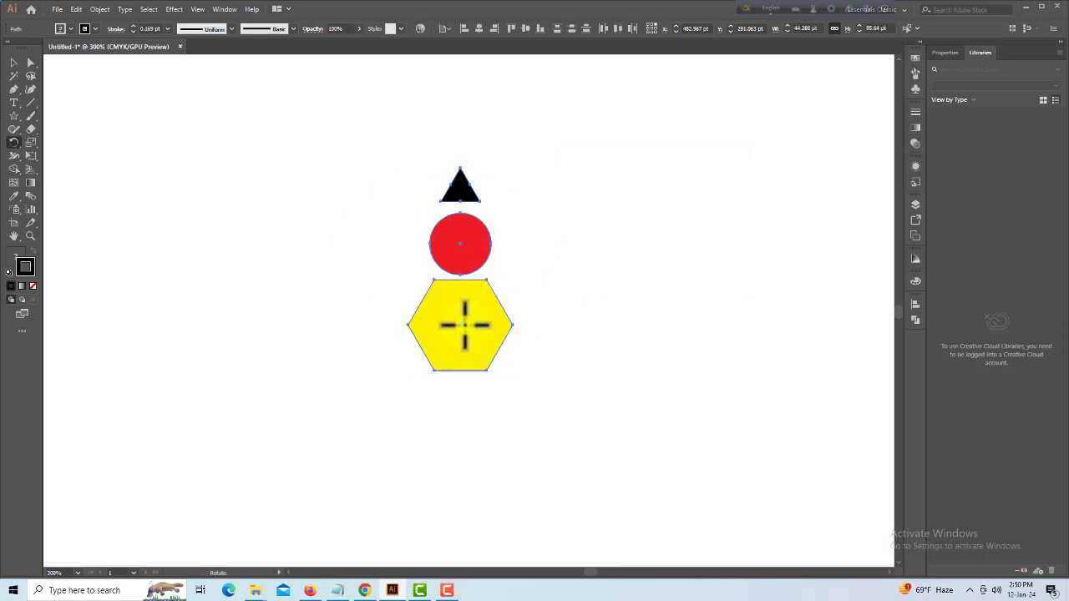
# Copy the shapes at 45° around the hexagon centre and repeat with Ctrl+D to close the ring.
pyautogui.keyDown('alt'); pyautogui.click(463, 323); pyautogui.keyUp('alt')
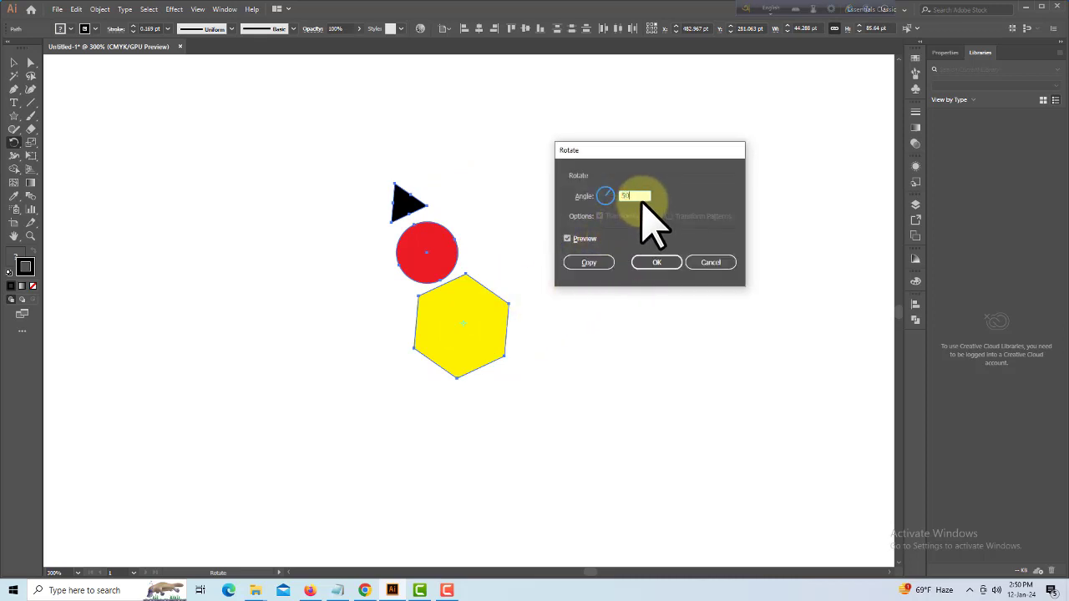
pyautogui.click(589, 263)
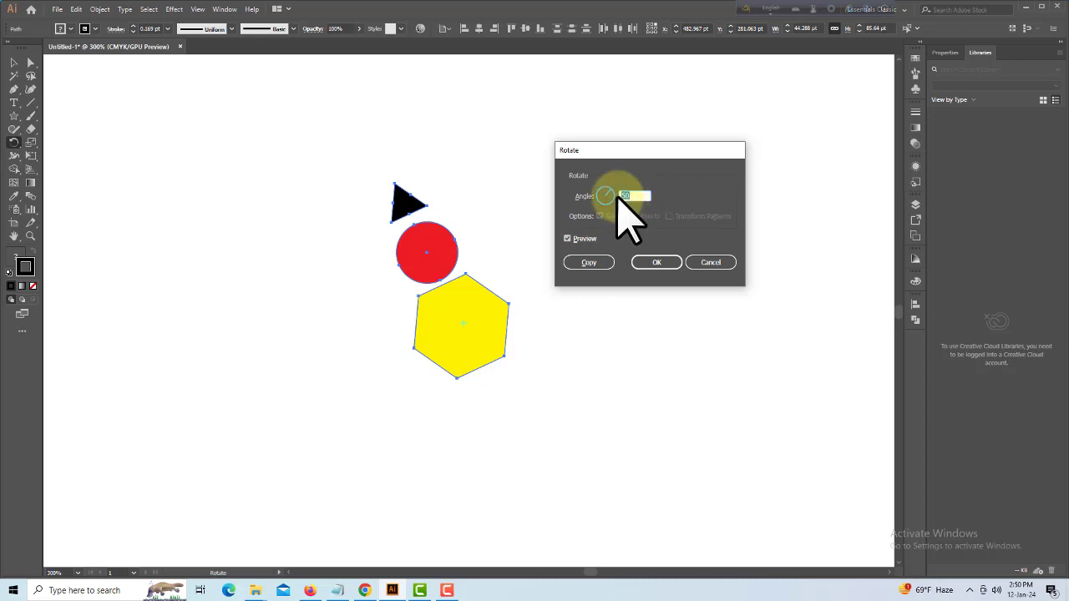
pyautogui.write('40')
pyautogui.click(588, 262)
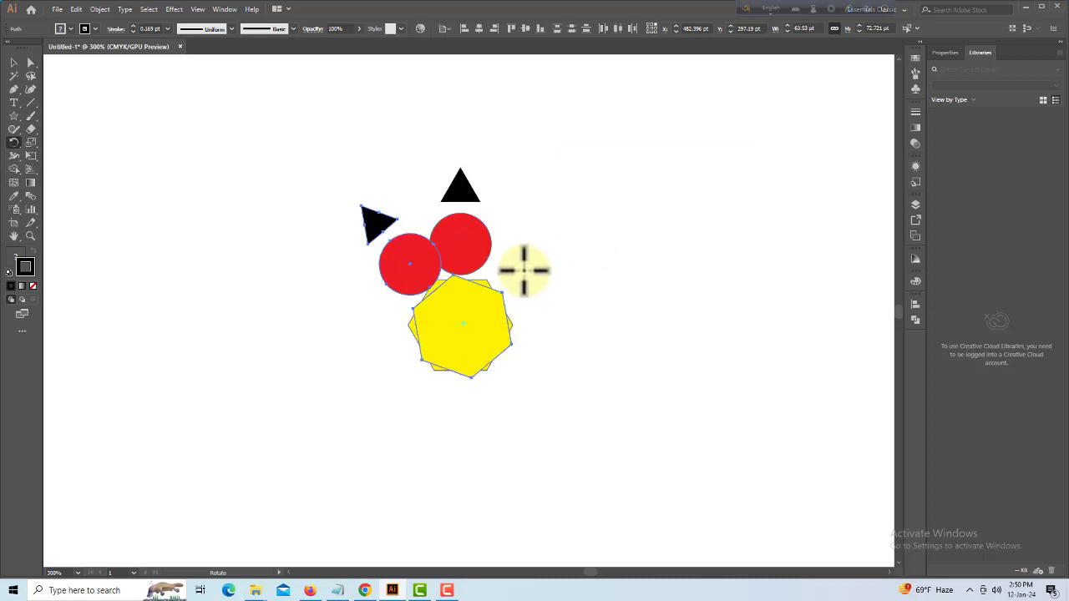
pyautogui.press('v')
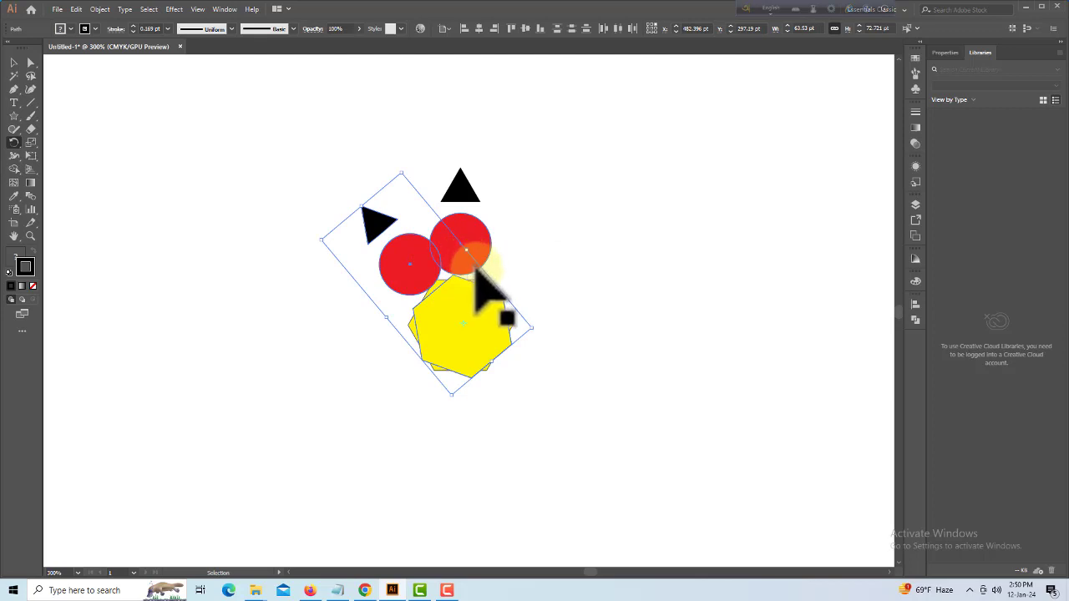
pyautogui.hotkey('ctrl', 'z')
pyautogui.press('r')
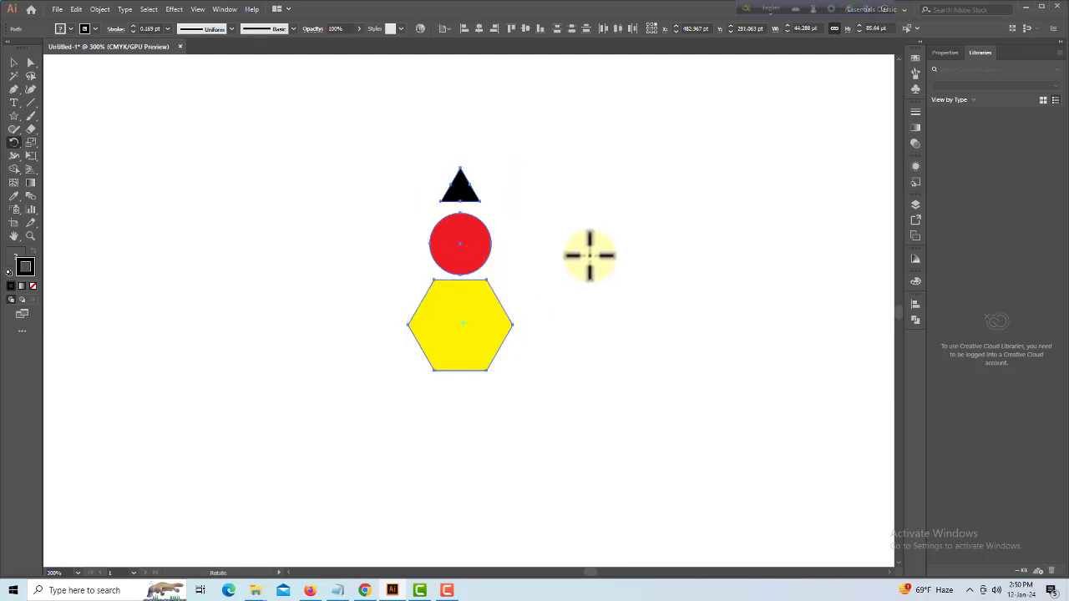
pyautogui.keyDown('alt'); pyautogui.click(464, 323); pyautogui.keyUp('alt')
pyautogui.write('45')
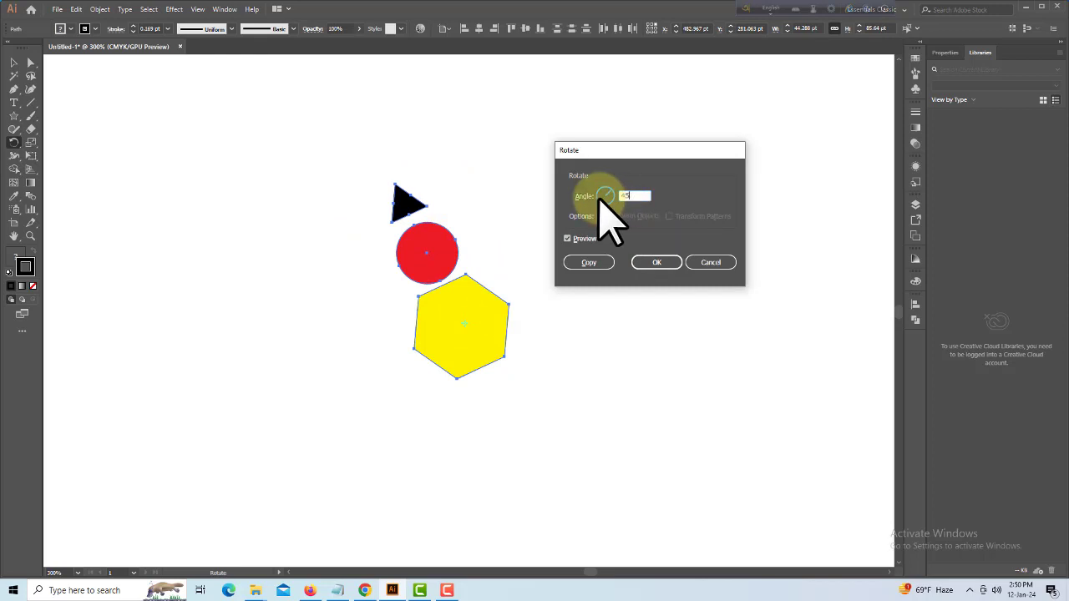
pyautogui.click(589, 262)
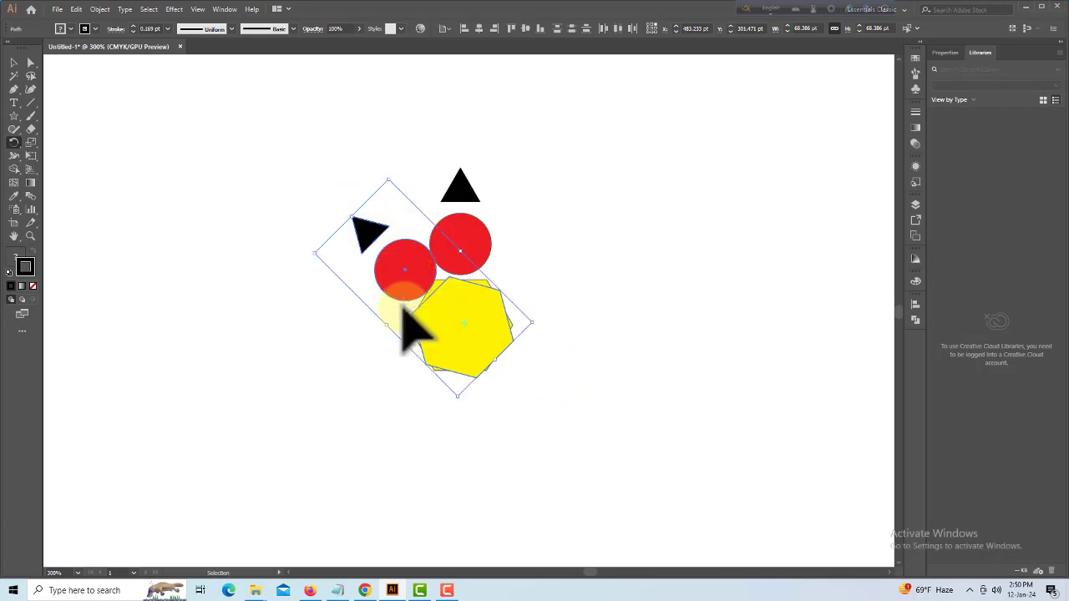
pyautogui.hotkey('ctrl', 'd')
pyautogui.hotkey('ctrl', 'd')
pyautogui.hotkey('ctrl', 'd')
pyautogui.hotkey('ctrl', 'd')
pyautogui.hotkey('ctrl', 'd')
pyautogui.hotkey('ctrl', 'd')
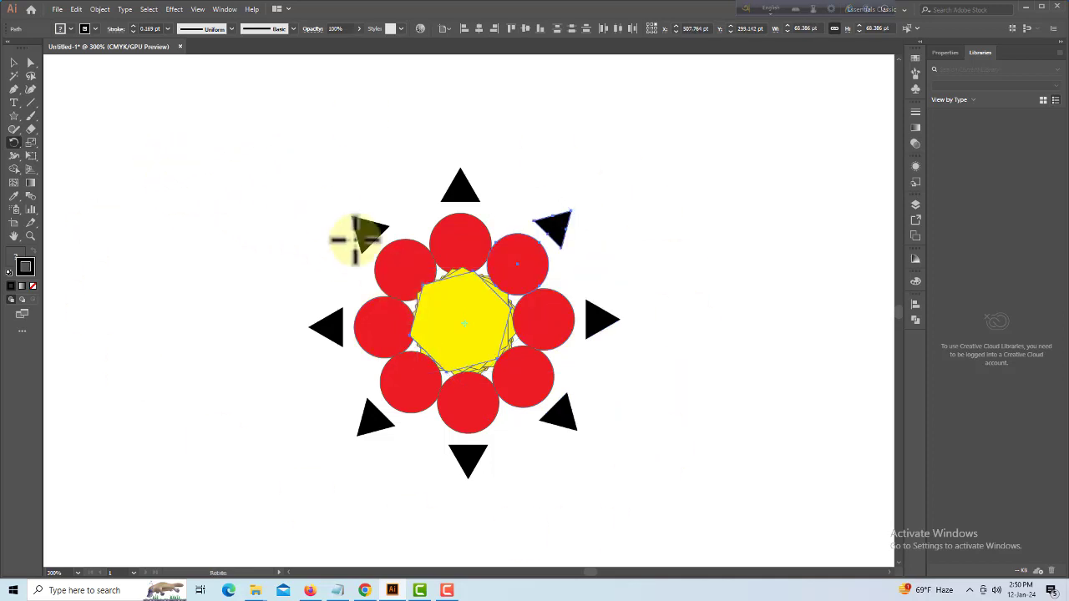
pyautogui.click(15, 62)
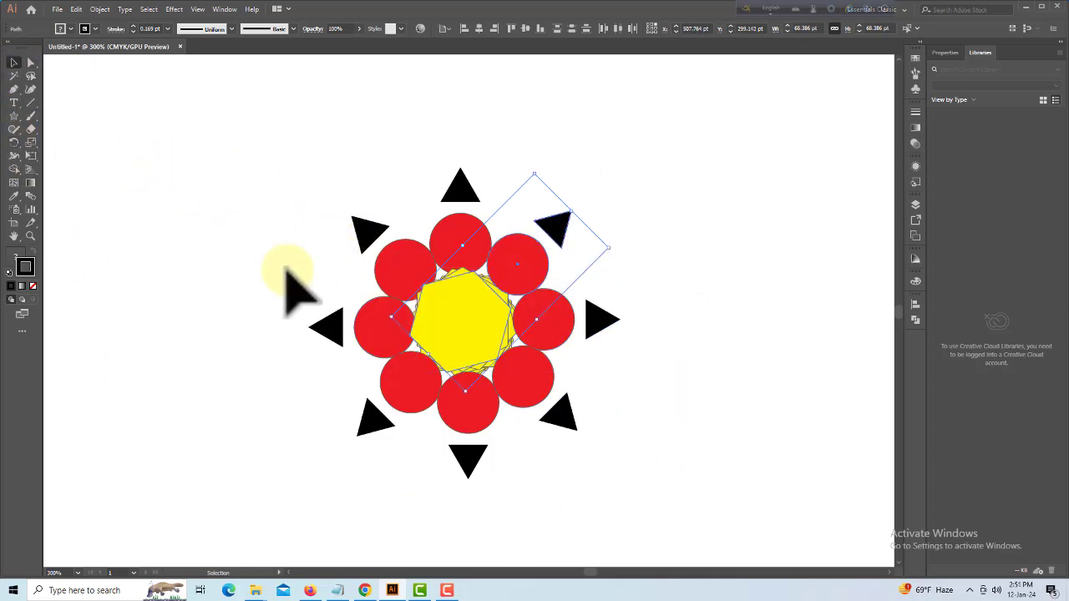
pyautogui.click(302, 171)
pyautogui.moveTo(302, 171); pyautogui.dragTo(667, 497)
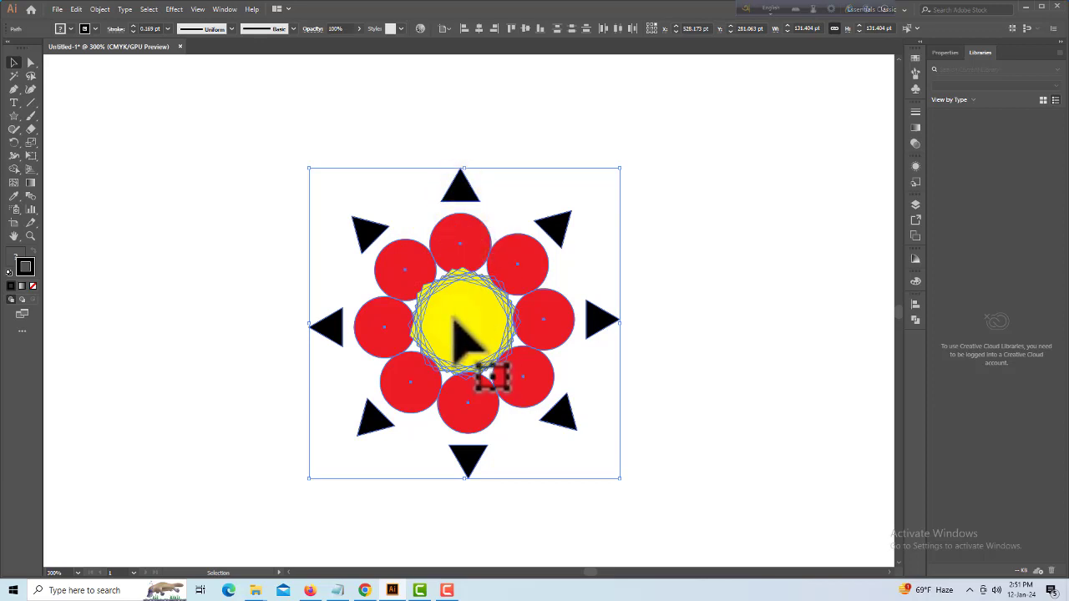
pyautogui.click(686, 371)
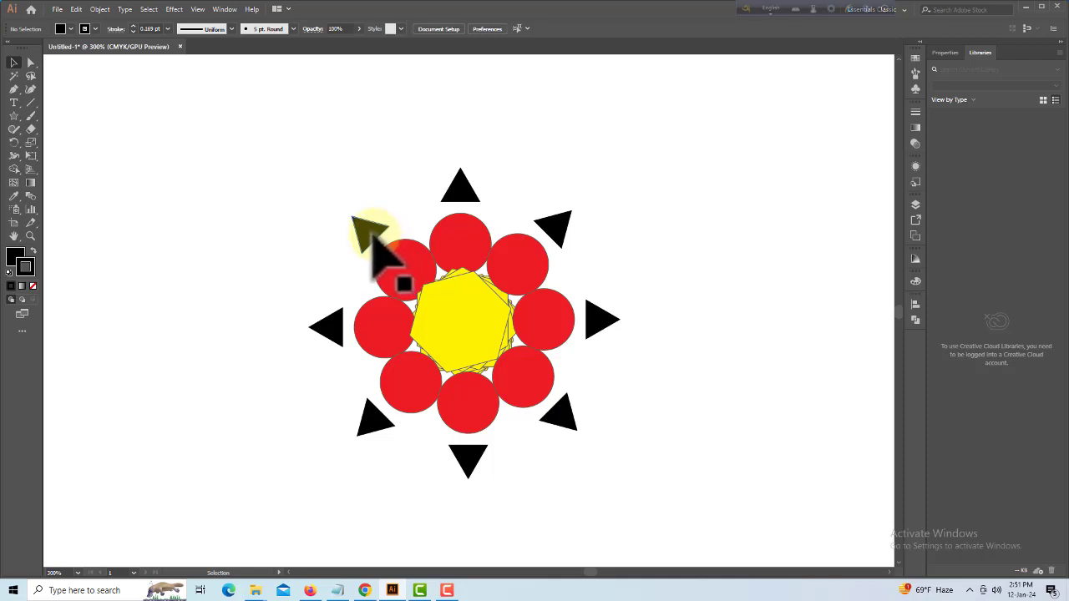
pyautogui.click(464, 193)
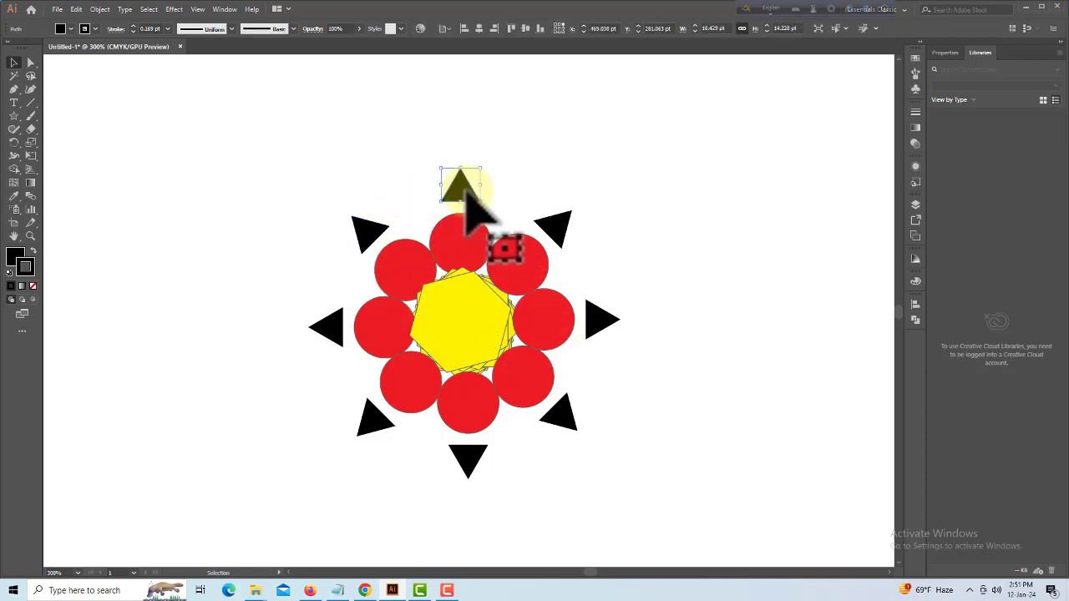
pyautogui.click(206, 324)
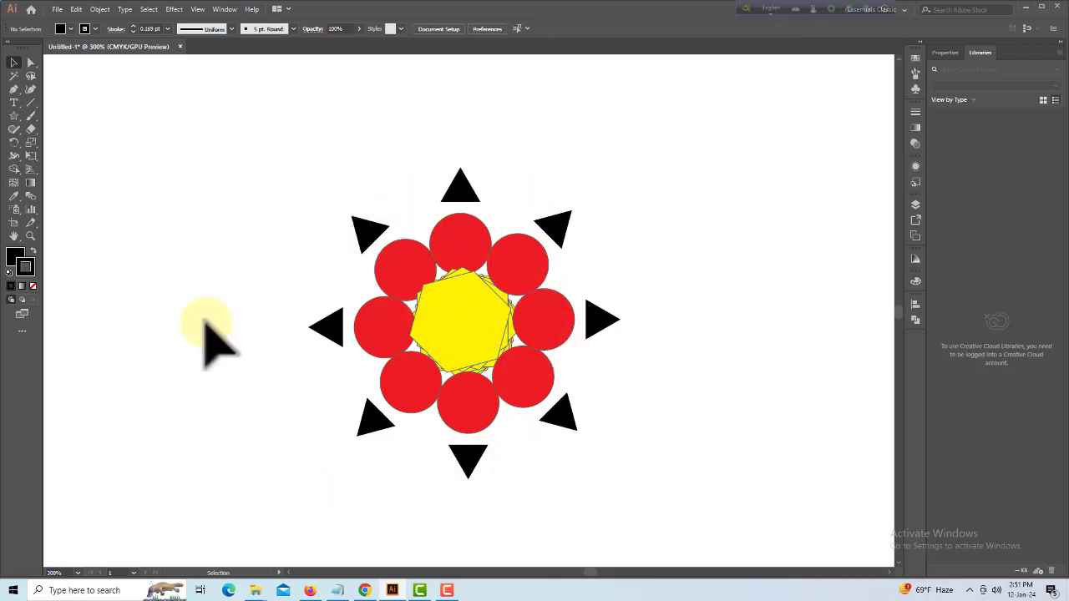
pyautogui.moveTo(286, 144)
pyautogui.mouseDown()
pyautogui.moveTo(541, 496)
pyautogui.moveTo(615, 506)
pyautogui.mouseUp()
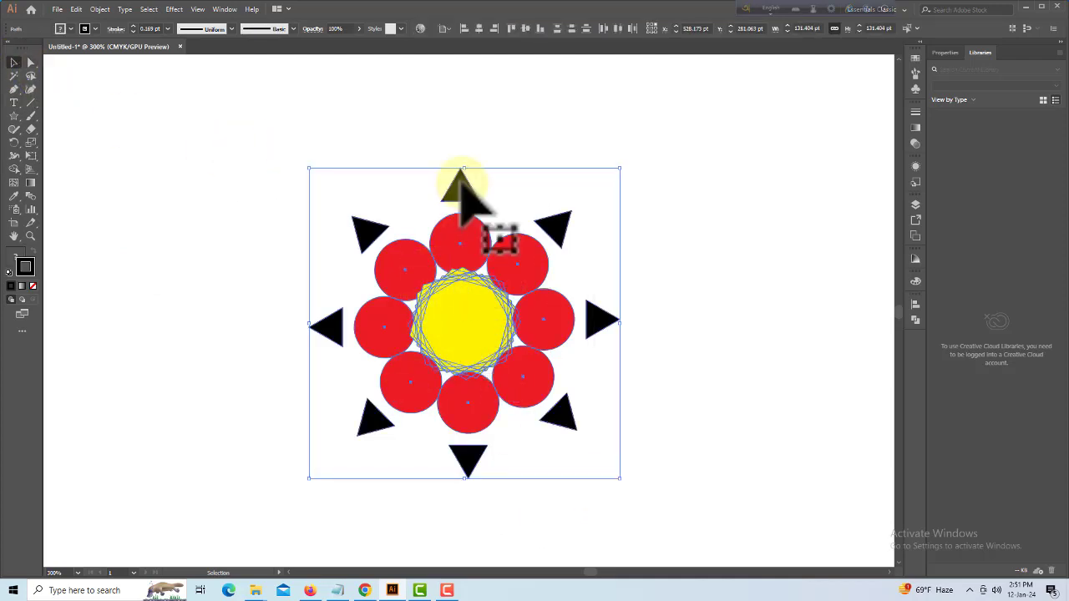
pyautogui.click(709, 361)
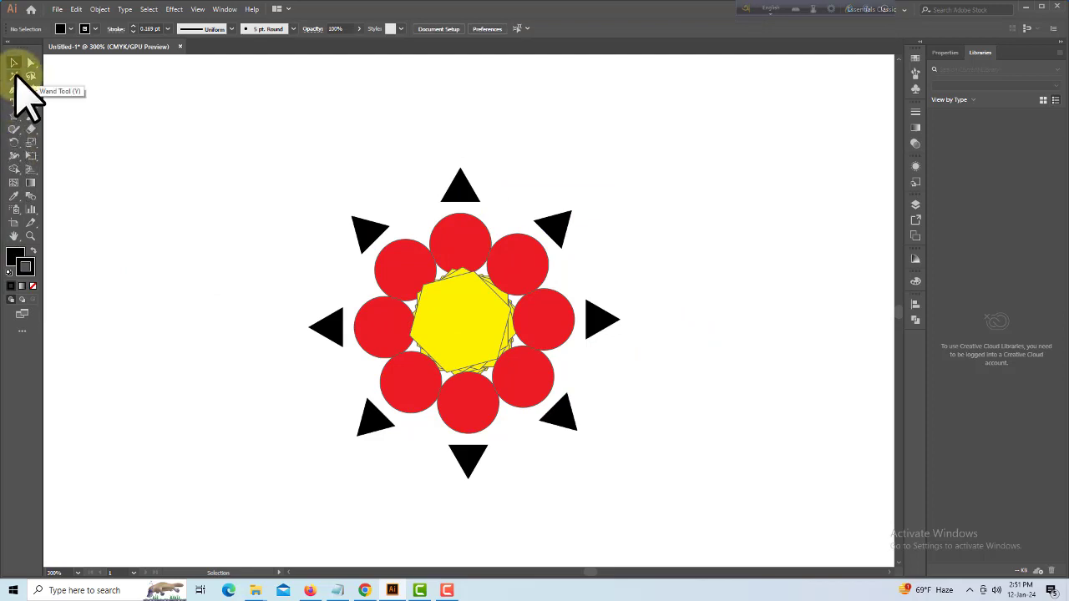
# Magic Wand-select the triangles, then the circles, then the hexagons, and finally the black triangles again.
pyautogui.click(14, 77)
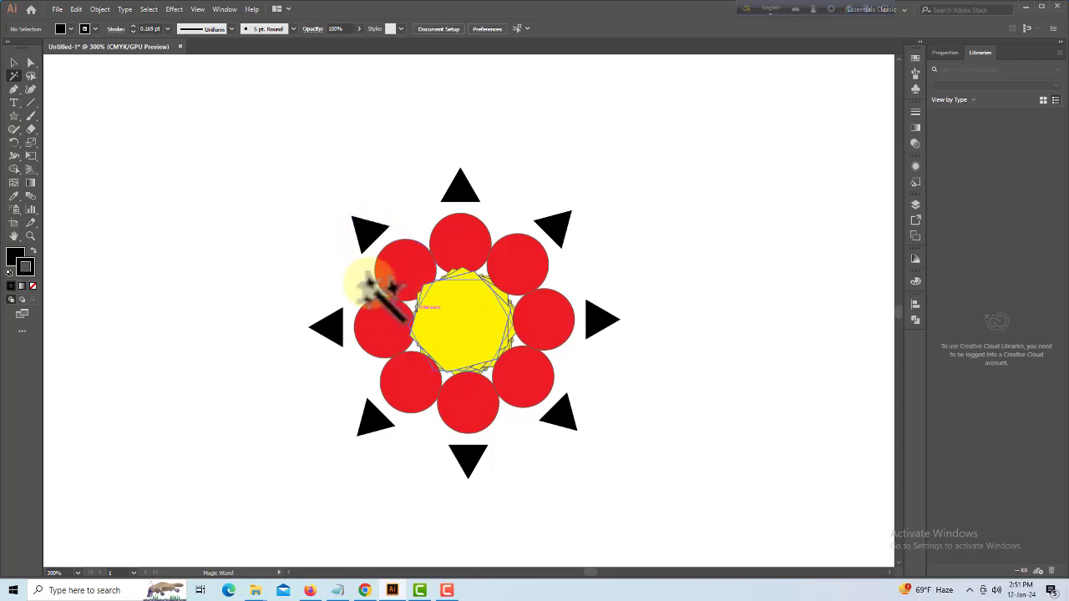
pyautogui.click(353, 218)
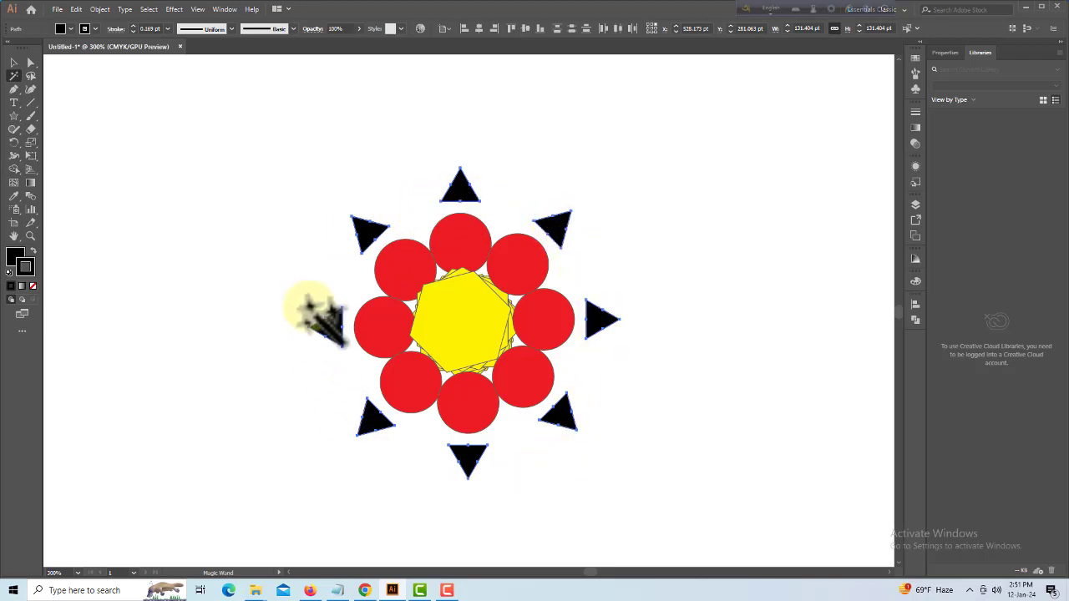
pyautogui.click(383, 324)
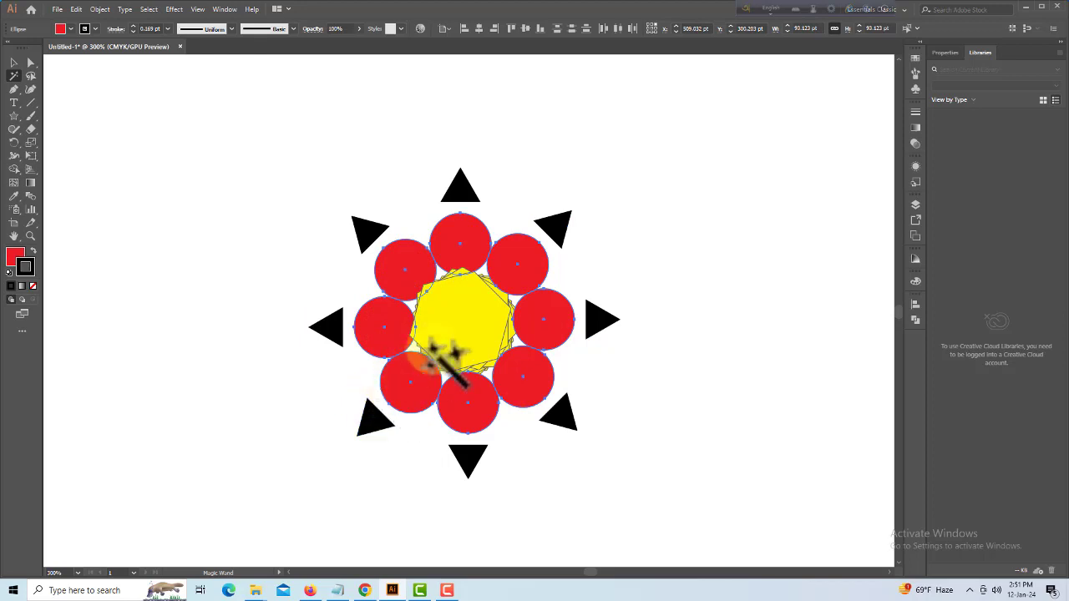
pyautogui.click(457, 324)
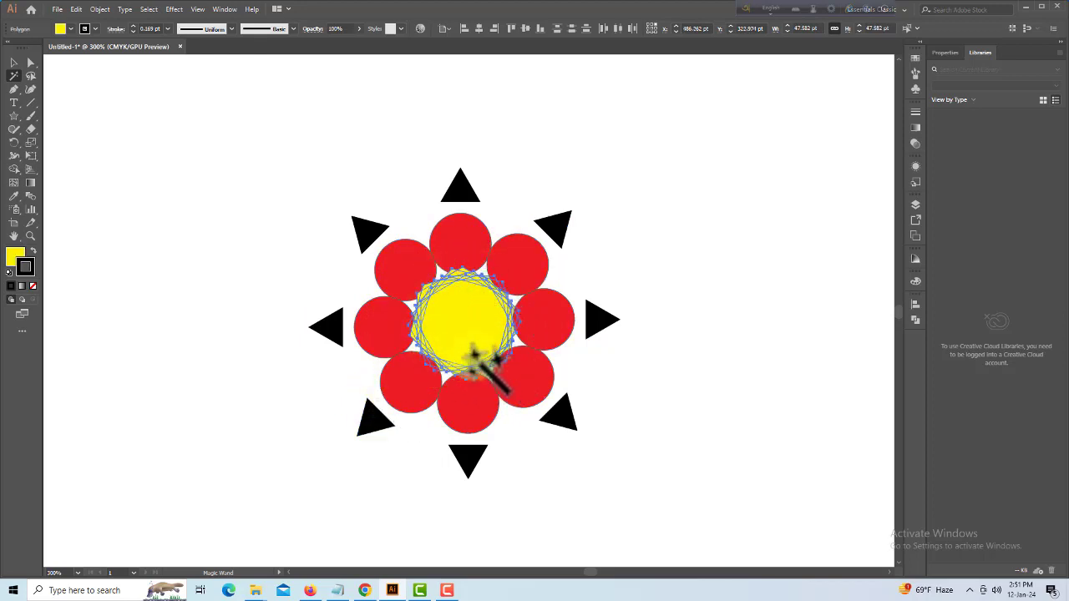
pyautogui.click(357, 224)
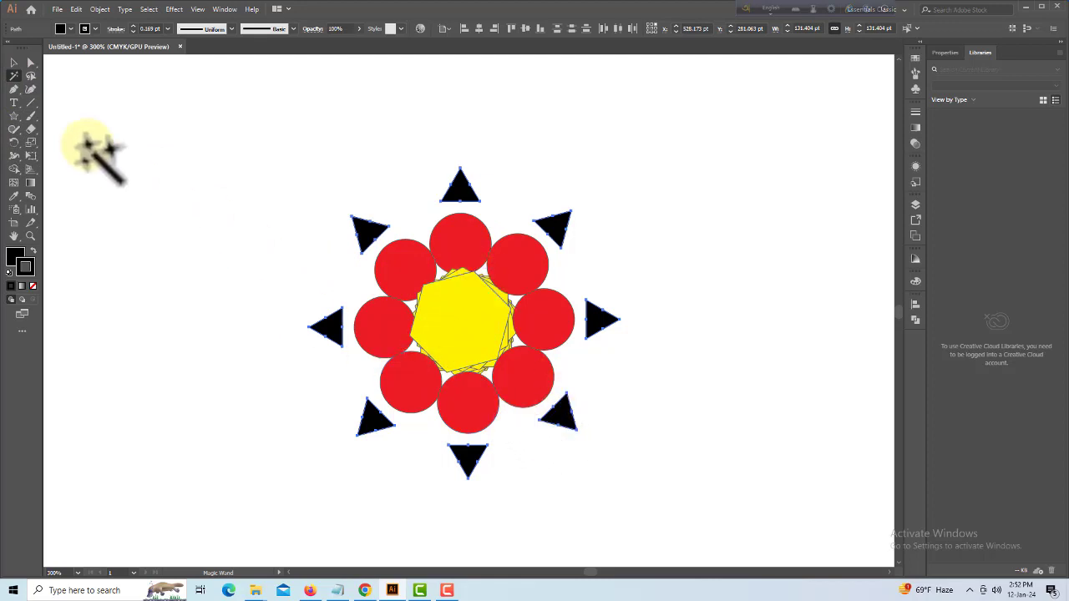
# Select all red circles with the Magic Wand and swap their fill and stroke in the Color panel.
pyautogui.click(13, 63)
pyautogui.click(485, 255)
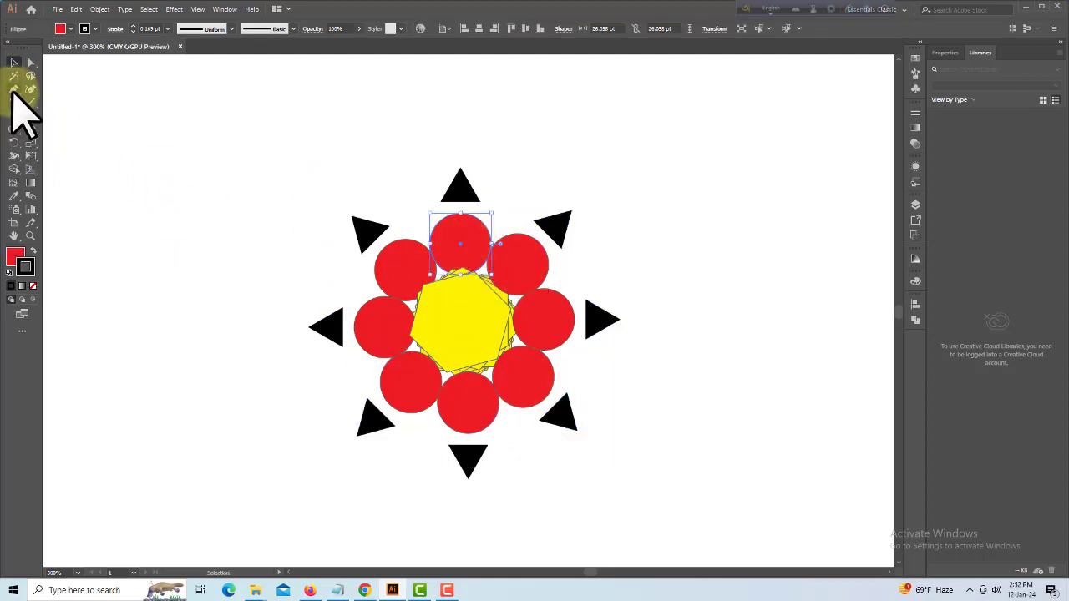
pyautogui.click(13, 76)
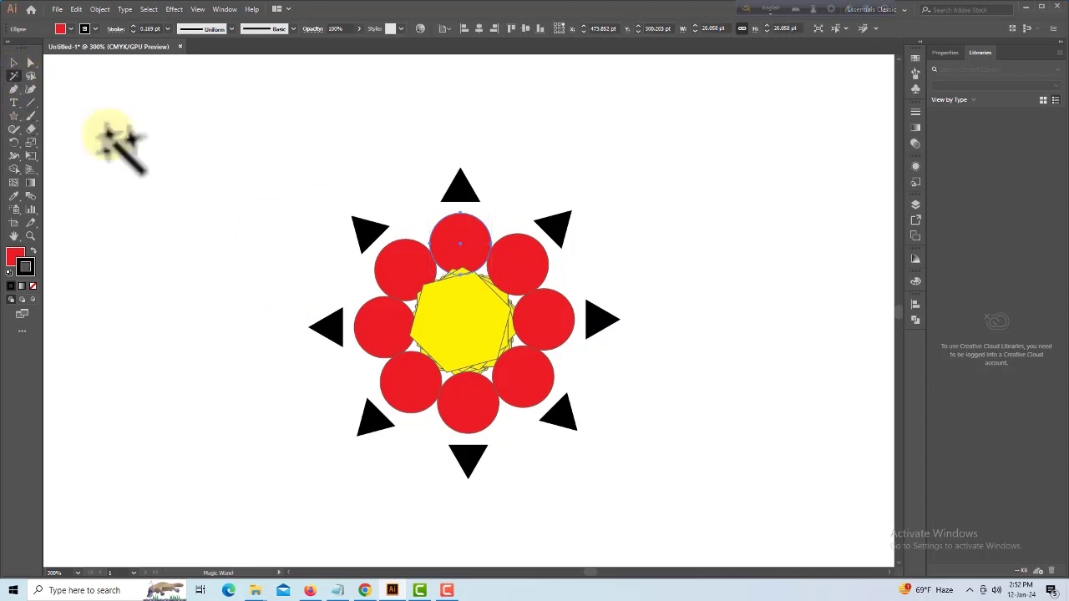
pyautogui.click(399, 282)
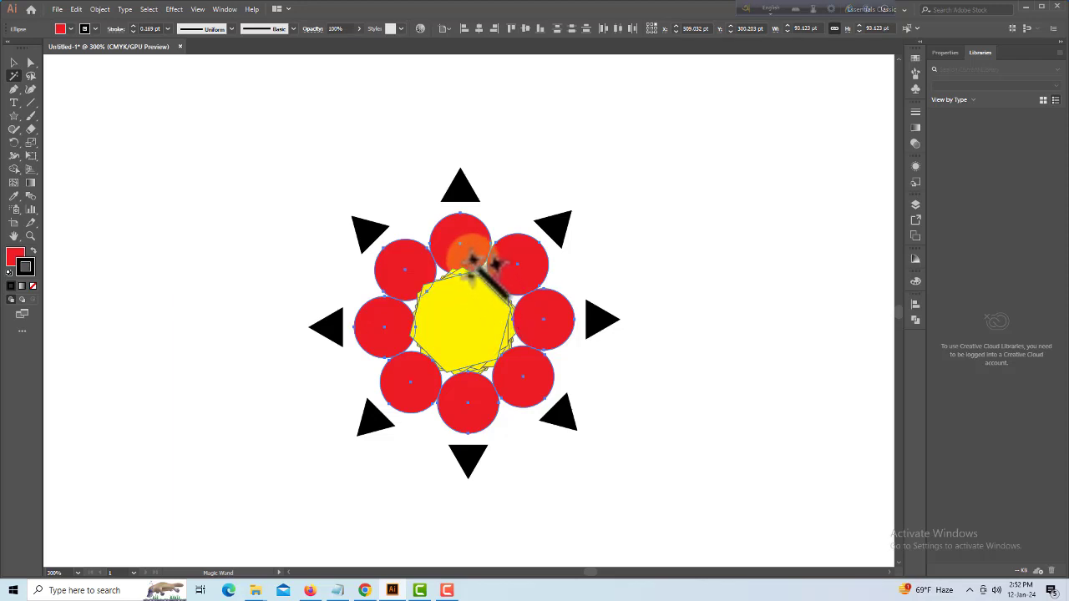
pyautogui.click(915, 282)
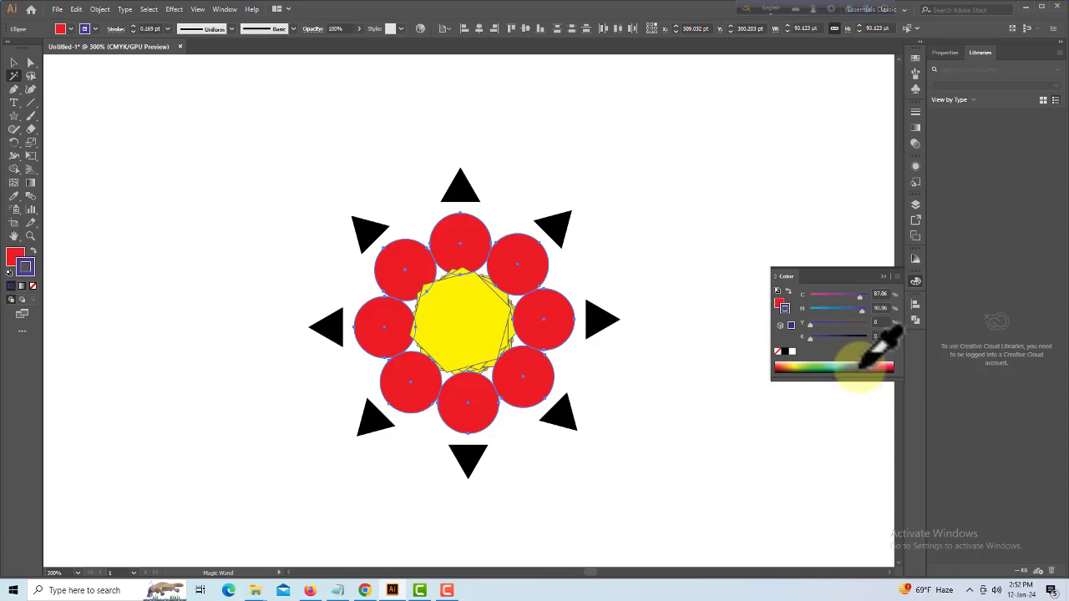
pyautogui.click(31, 251)
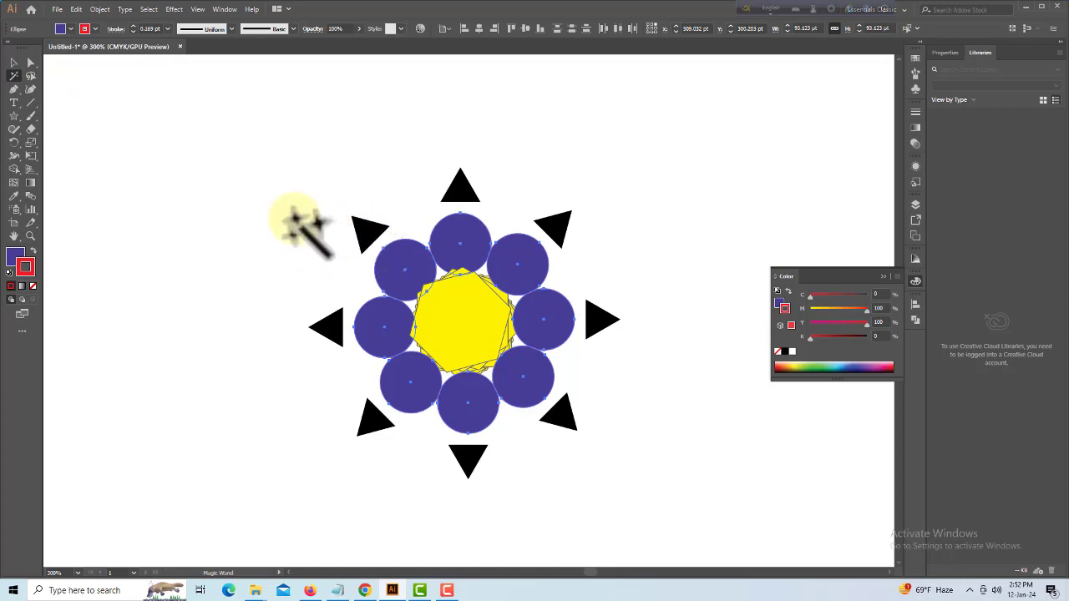
pyautogui.click(361, 229)
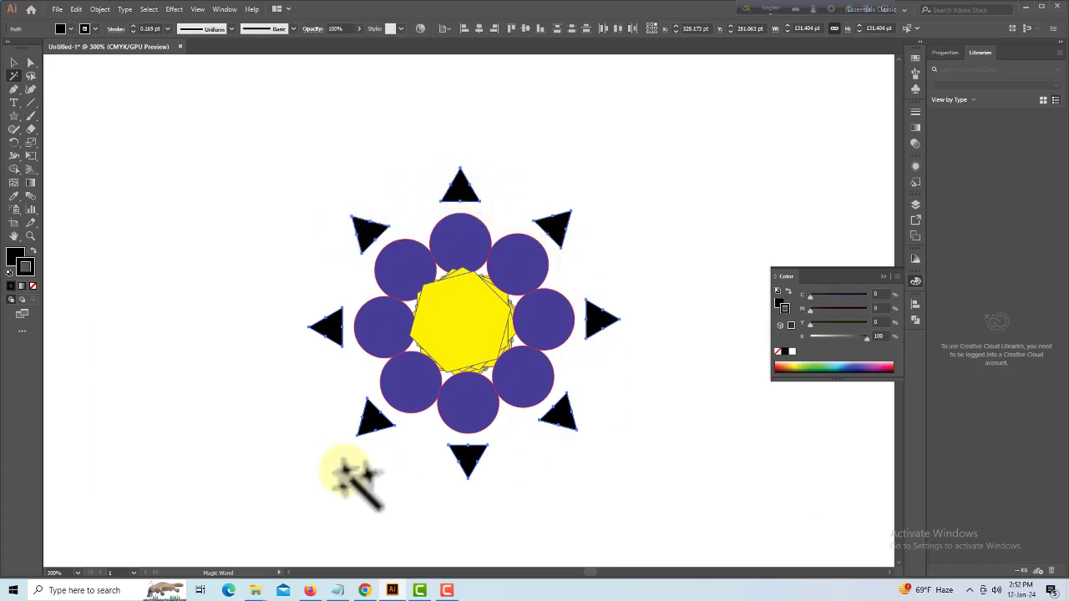
# Fill the selected triangles green.
pyautogui.click(70, 30)
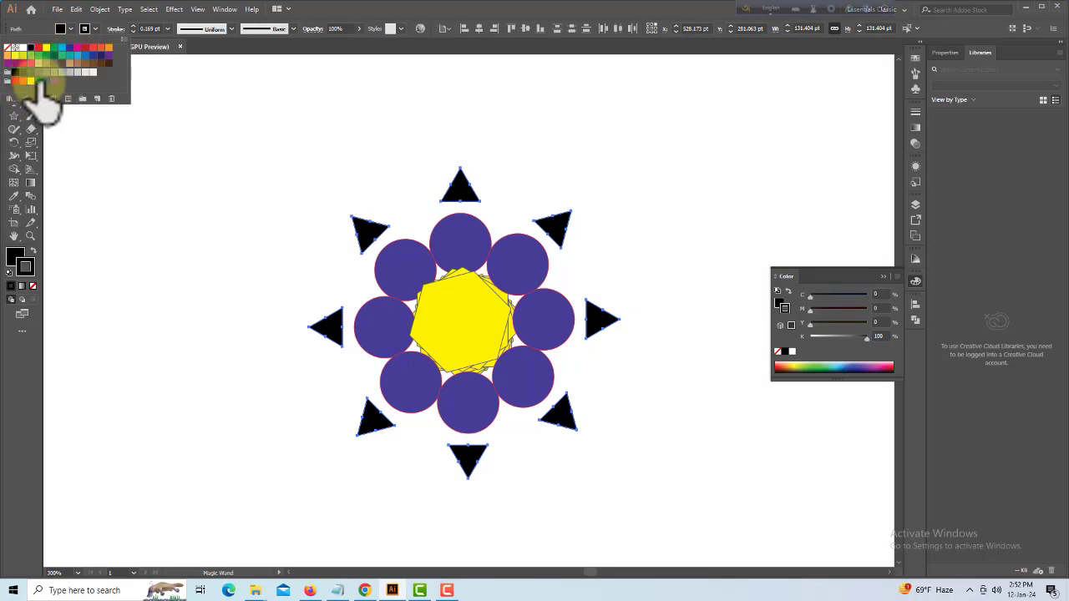
pyautogui.click(39, 81)
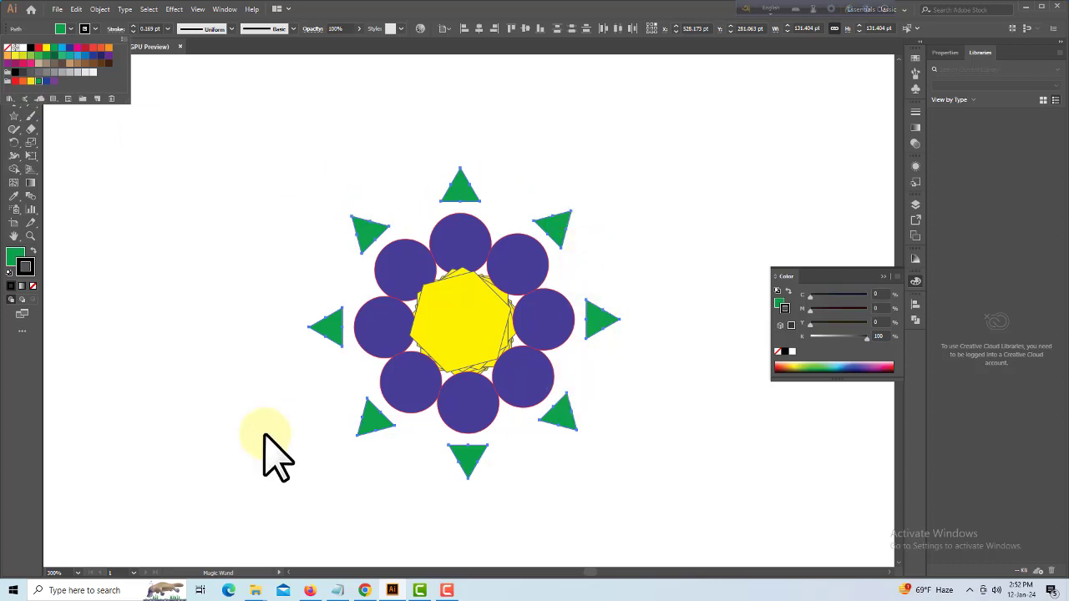
pyautogui.click(461, 330)
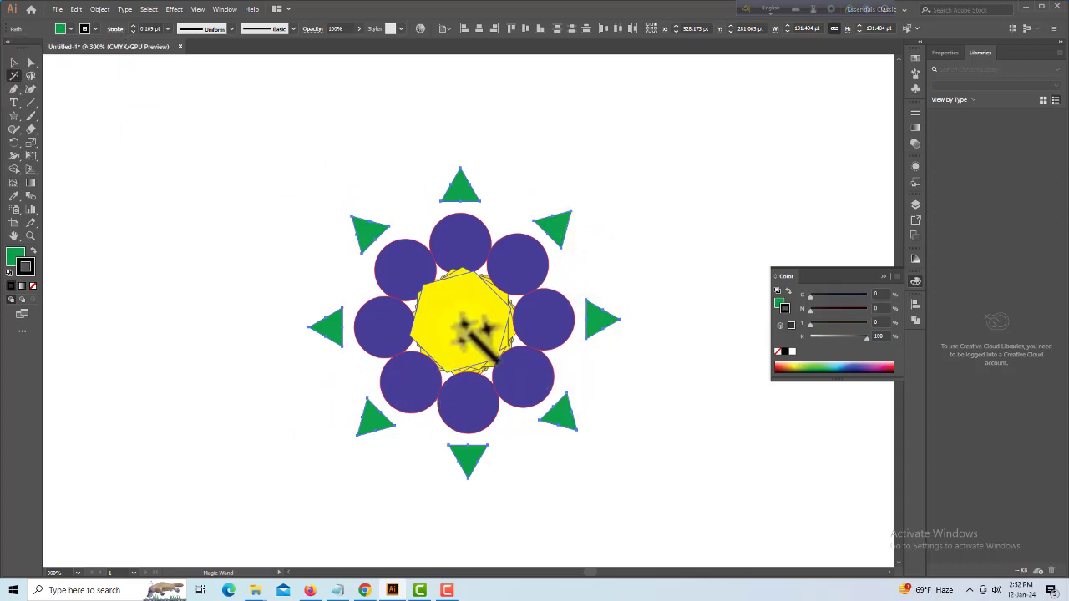
# Select the centre hexagons, try pink and light blue fills, then restore yellow and deselect.
pyautogui.click(464, 326)
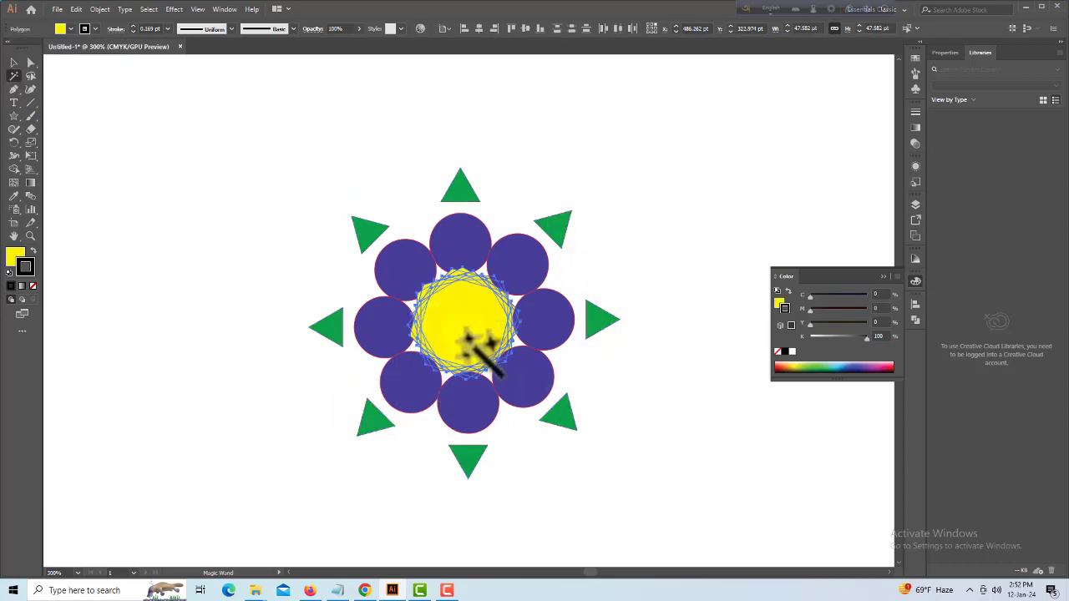
pyautogui.click(13, 63)
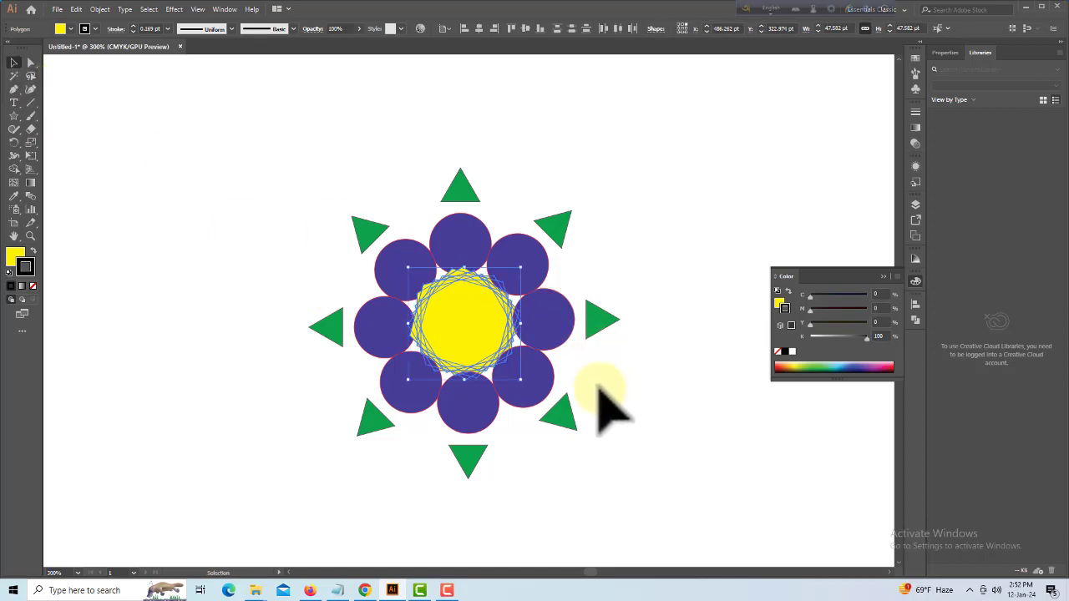
pyautogui.click(255, 393)
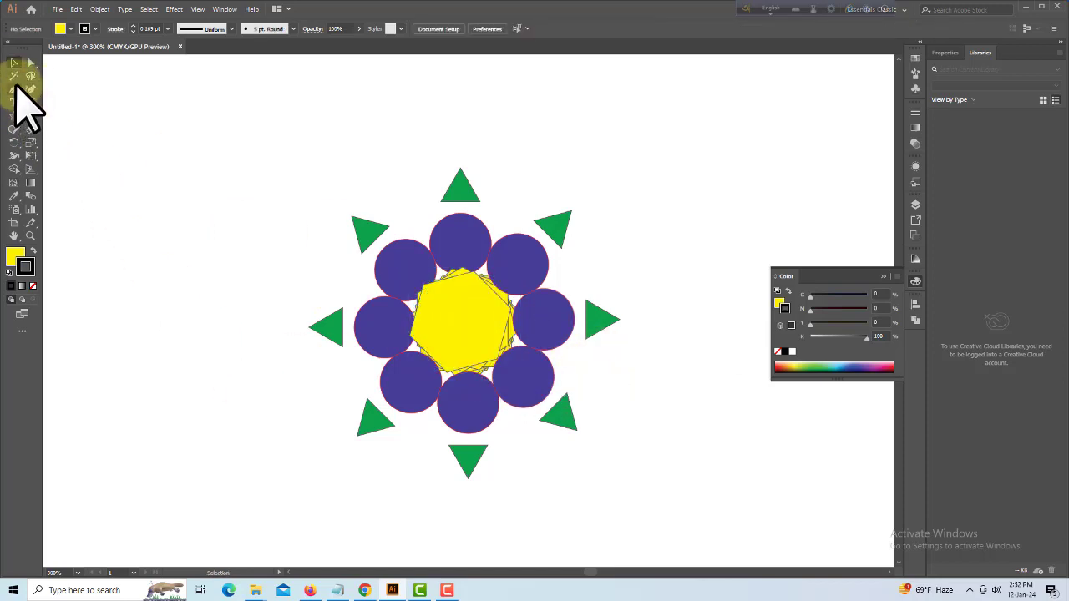
pyautogui.click(13, 76)
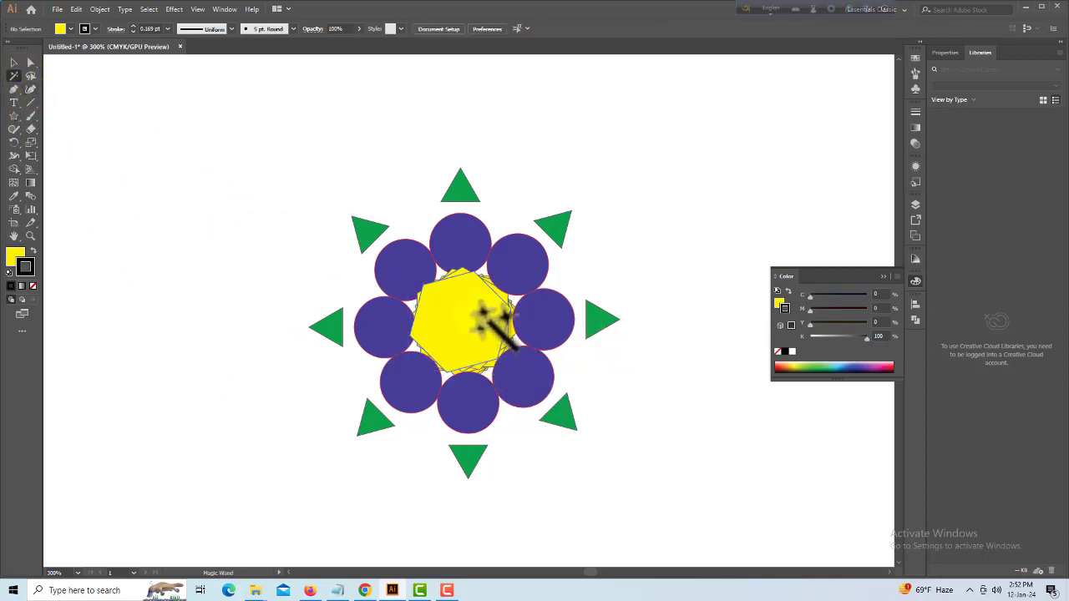
pyautogui.click(485, 318)
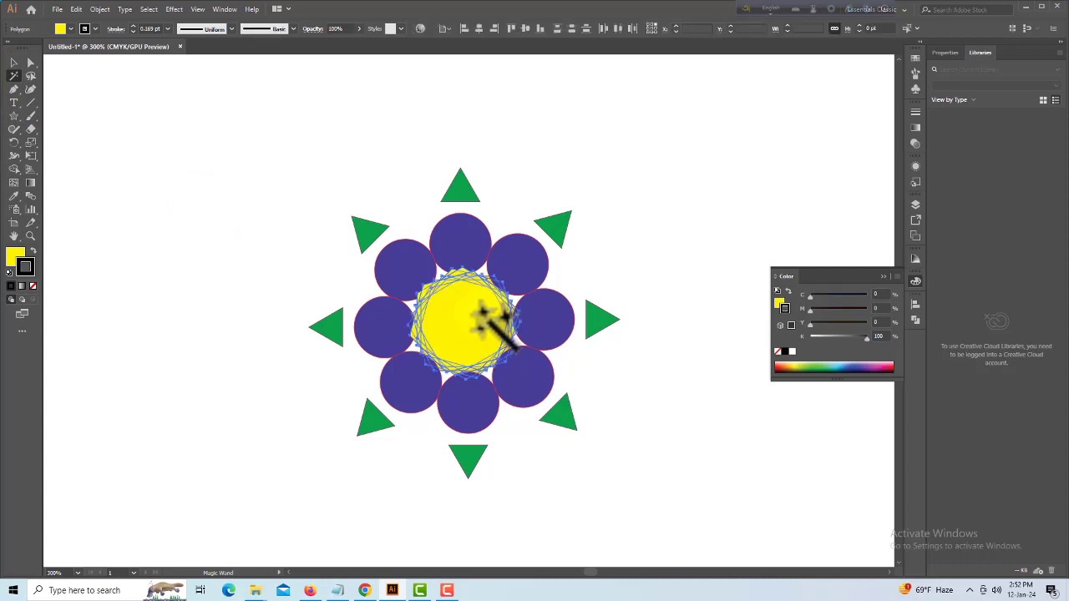
pyautogui.click(70, 29)
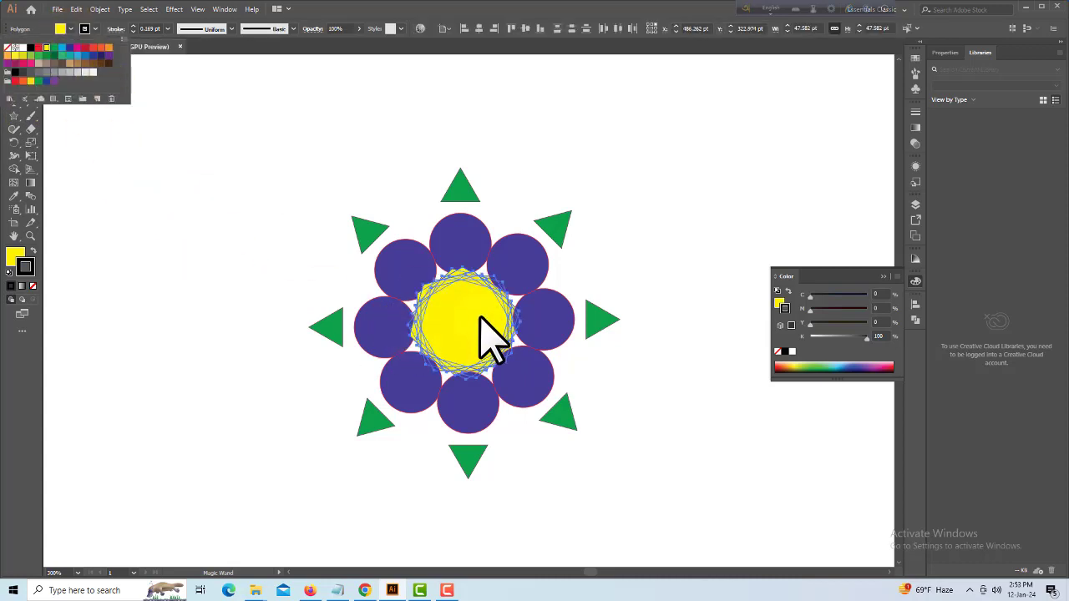
pyautogui.click(27, 83)
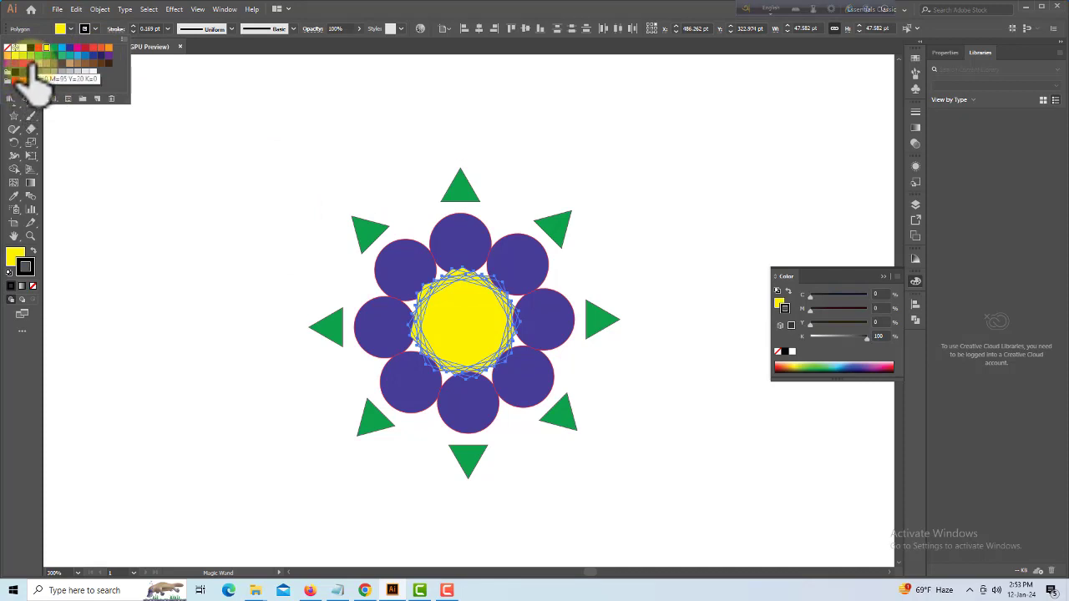
pyautogui.click(30, 67)
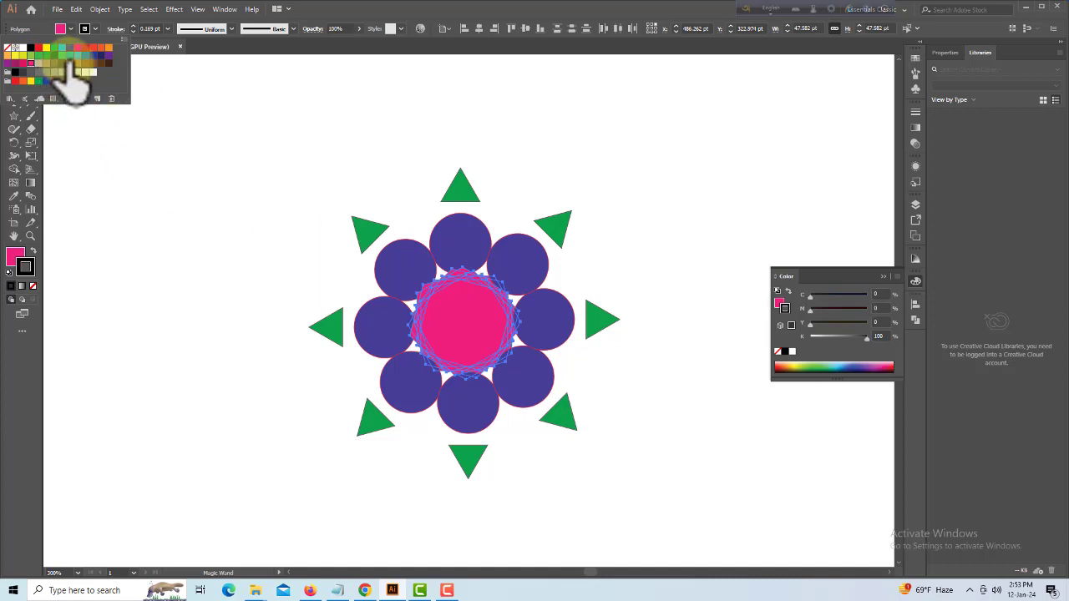
pyautogui.click(77, 56)
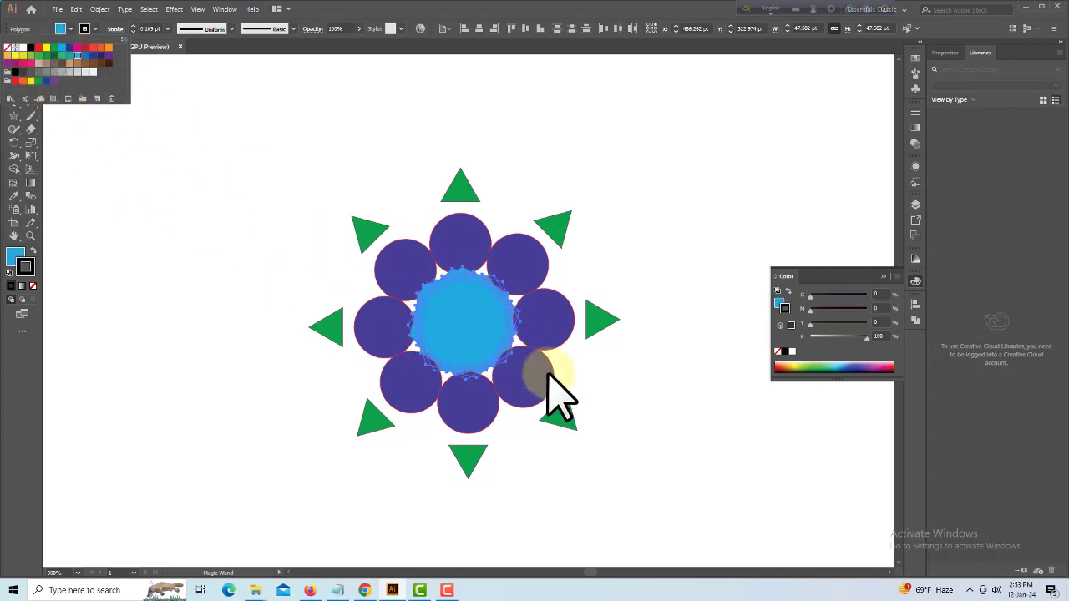
pyautogui.click(15, 55)
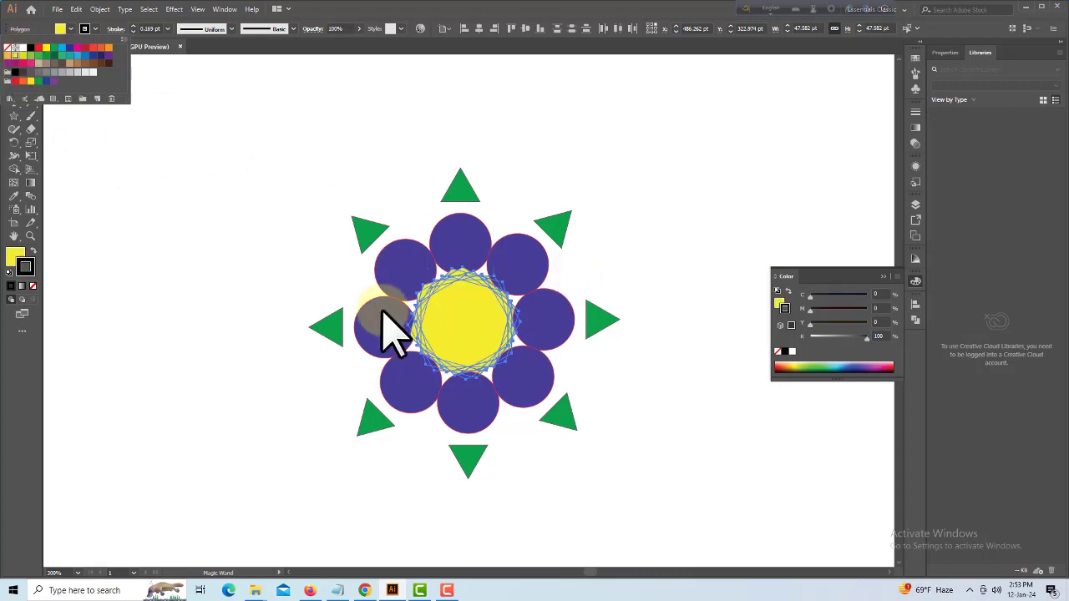
pyautogui.click(238, 282)
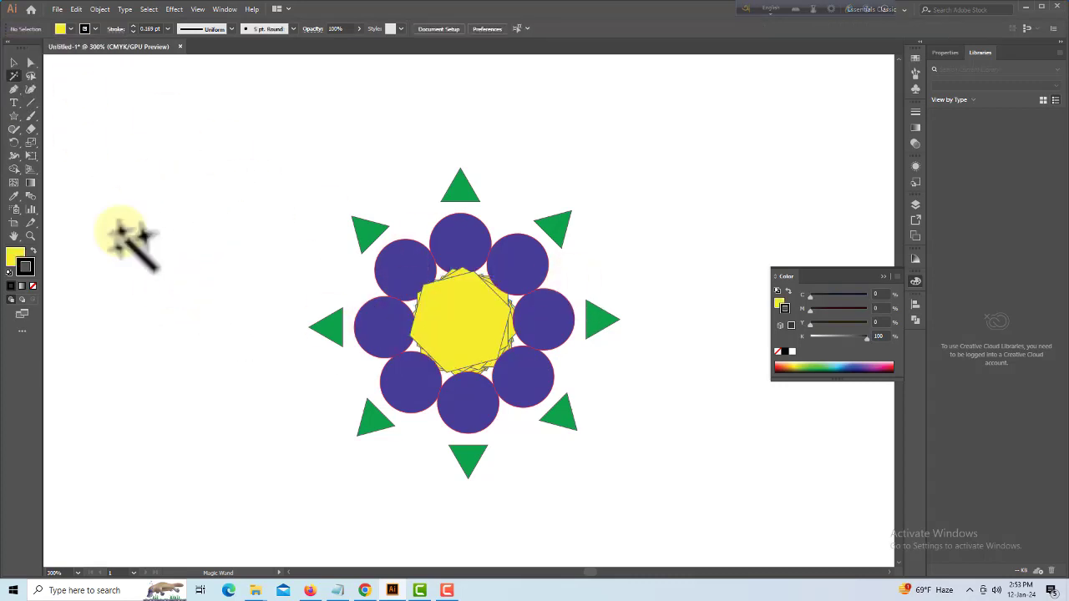
# In Magic Wand options, test selecting triangles and circles with Fill Color tolerance 20, then 3.
pyautogui.click(14, 62)
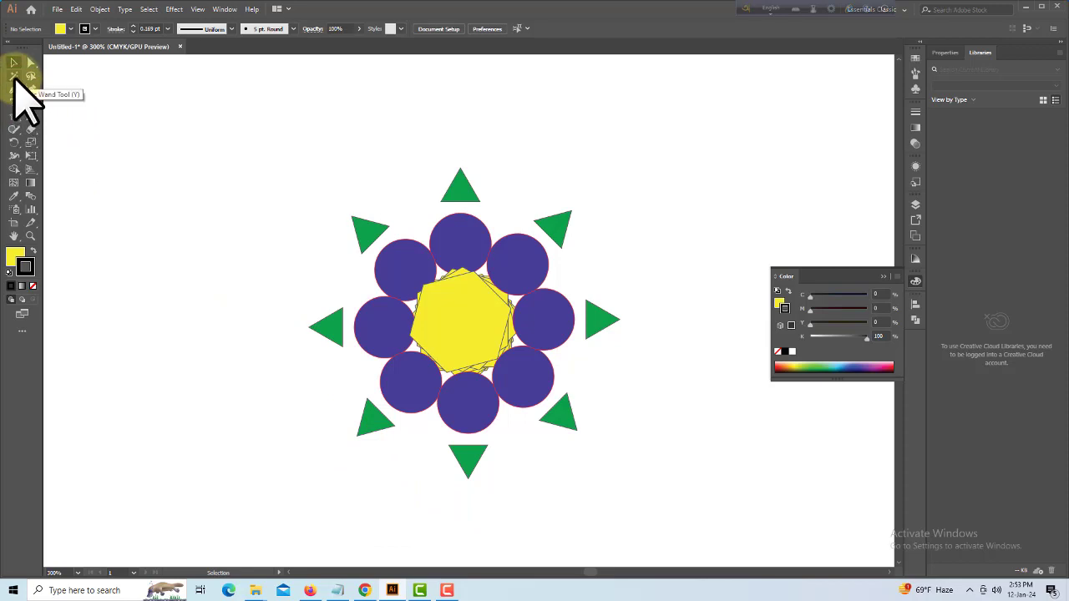
pyautogui.doubleClick(14, 77)
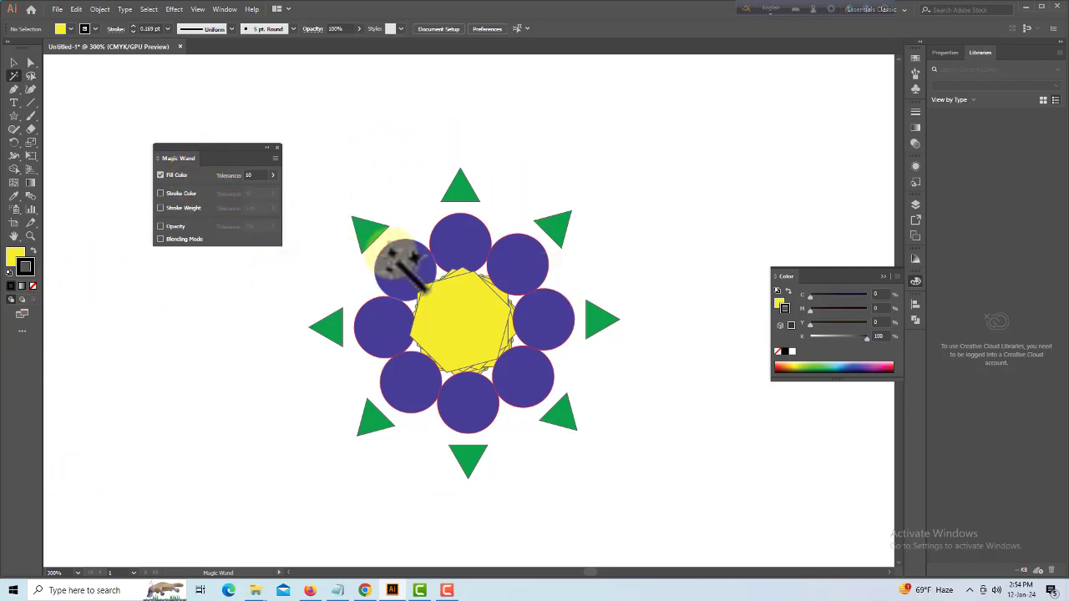
pyautogui.click(364, 230)
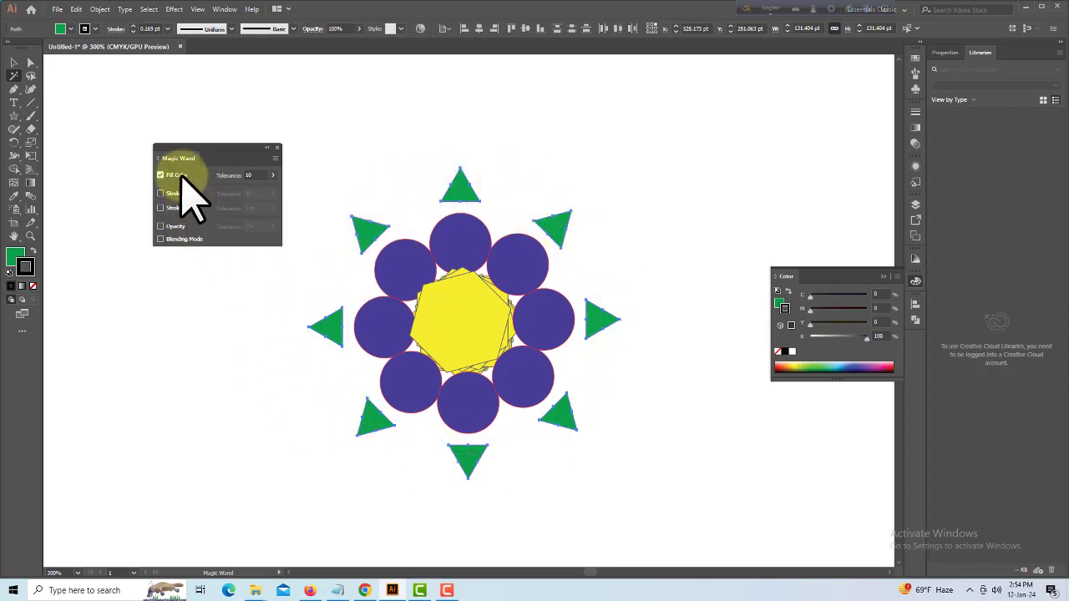
pyautogui.click(343, 189)
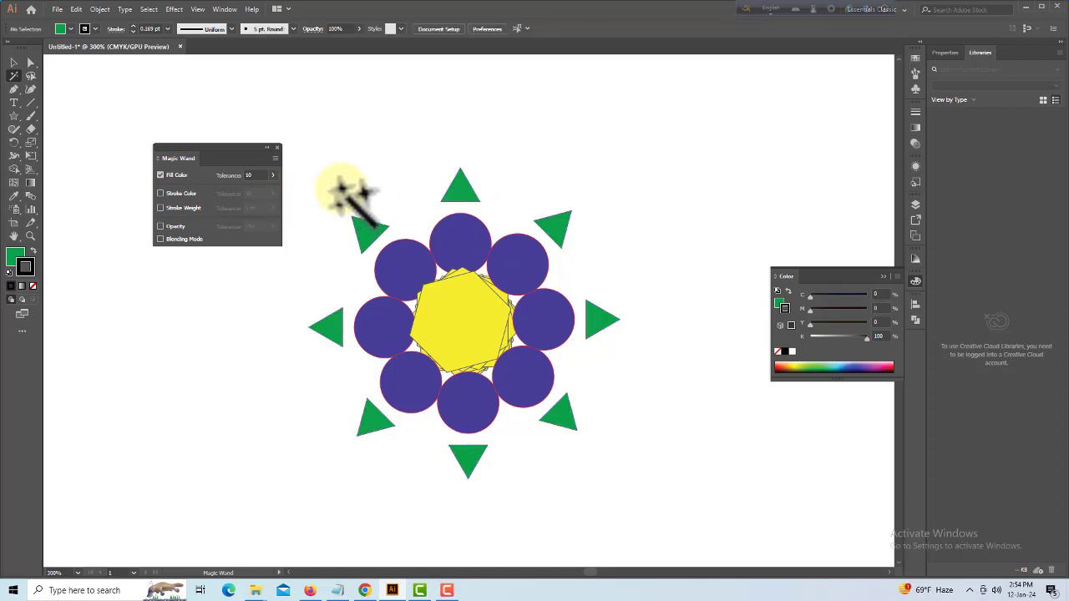
pyautogui.click(405, 274)
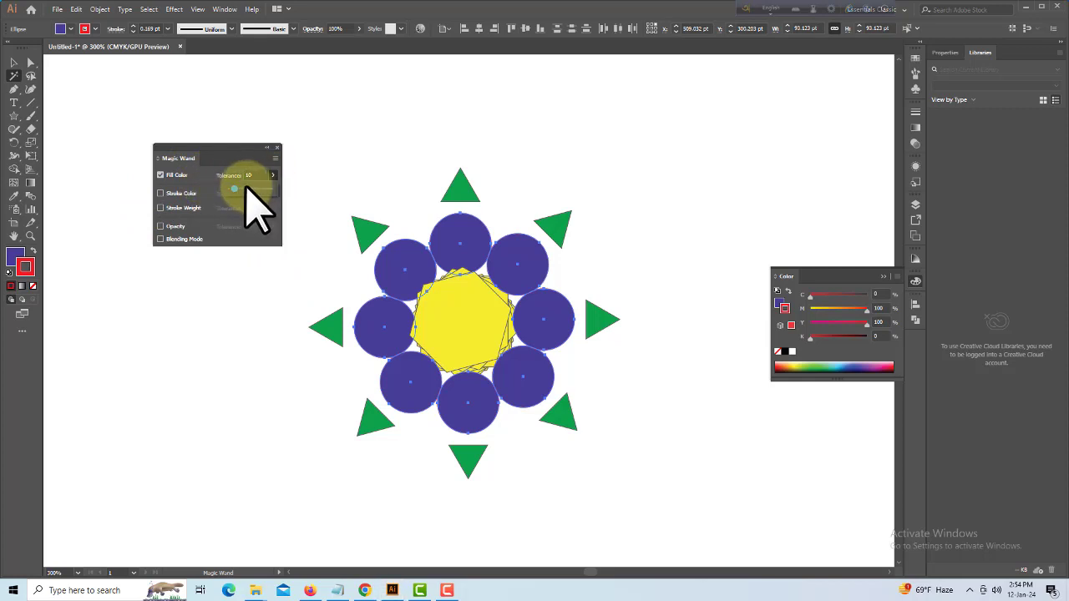
pyautogui.moveTo(255, 175); pyautogui.dragTo(232, 179)
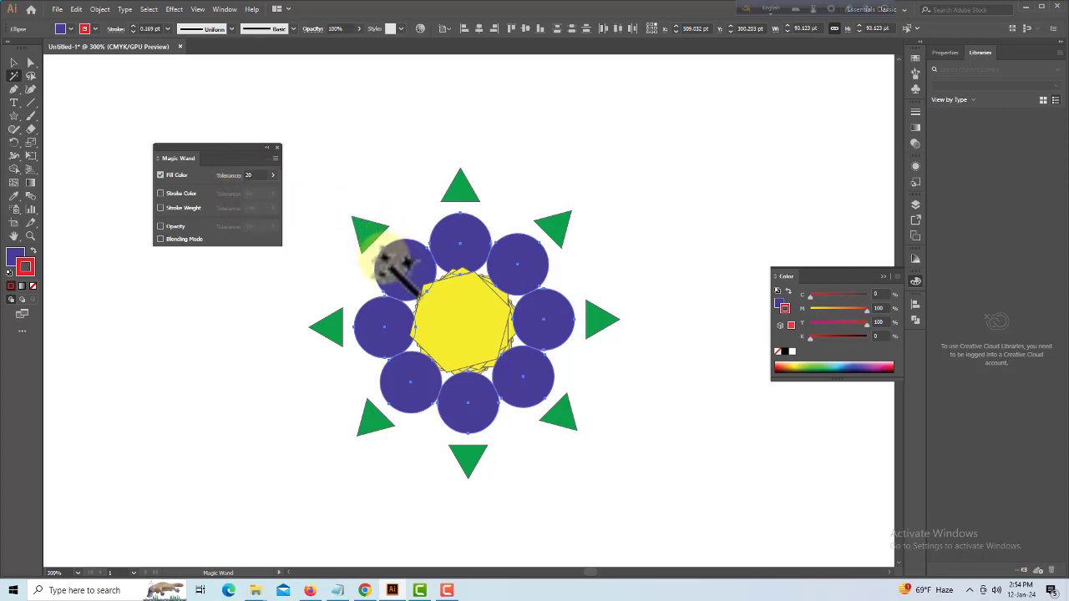
pyautogui.click(180, 176)
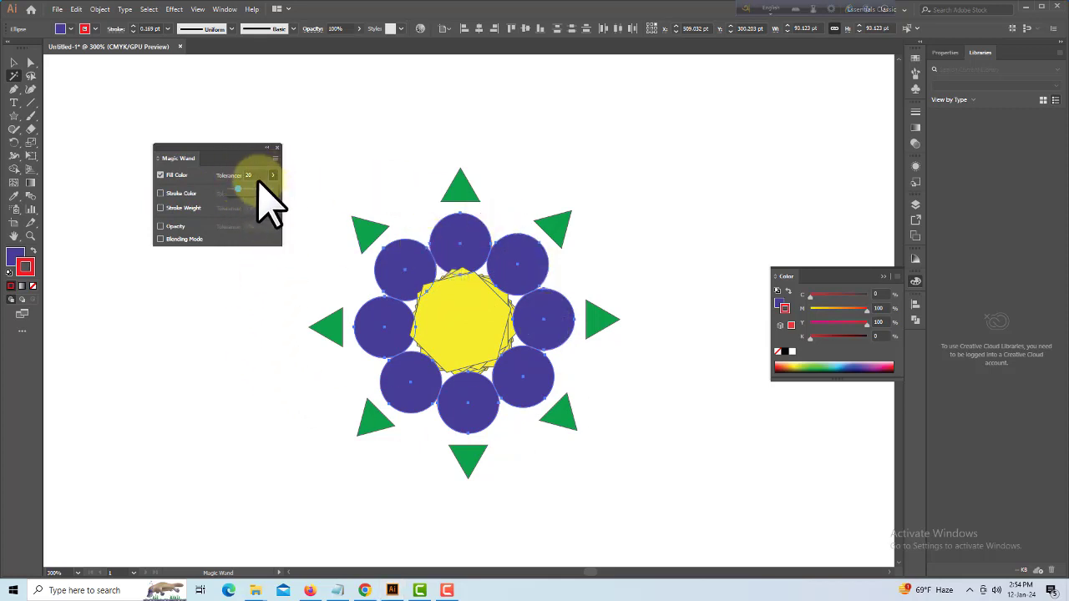
pyautogui.moveTo(244, 190); pyautogui.dragTo(229, 192)
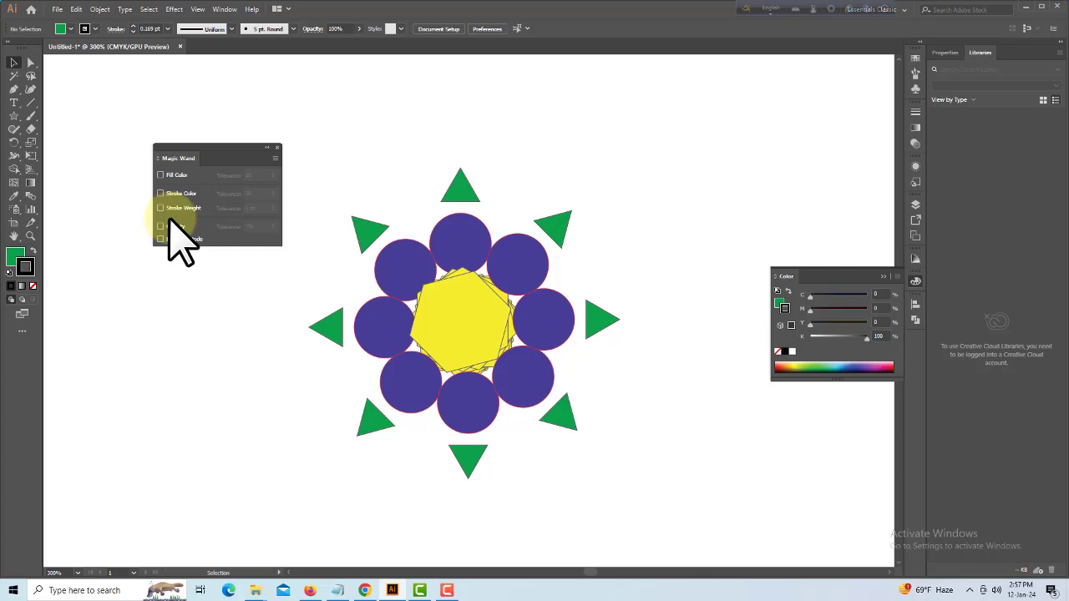
# Give the top and bottom green triangles 2 pt red outlines.
pyautogui.click(369, 227)
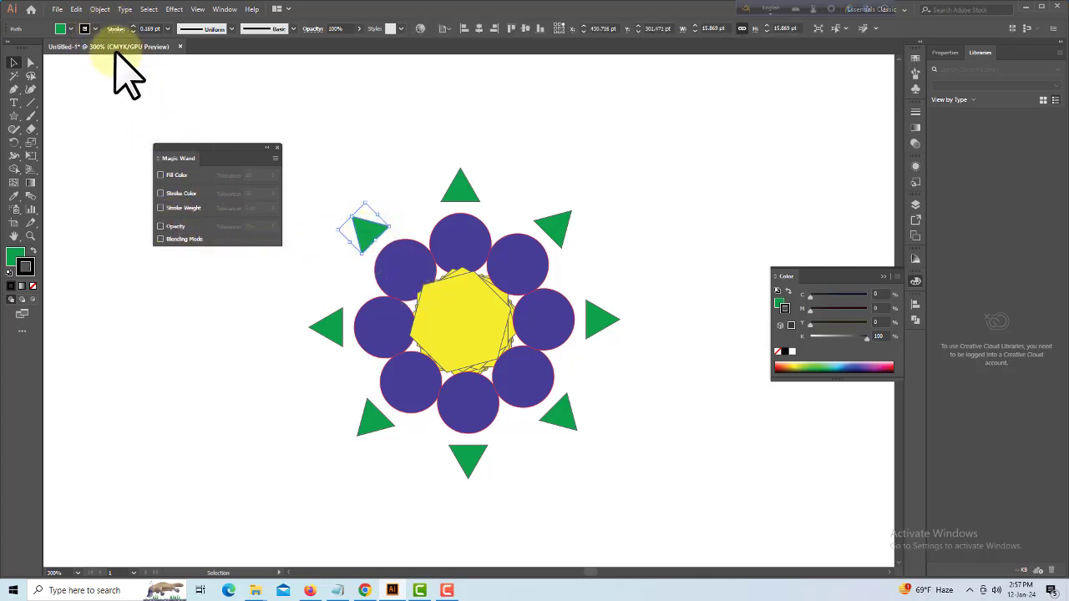
pyautogui.click(95, 29)
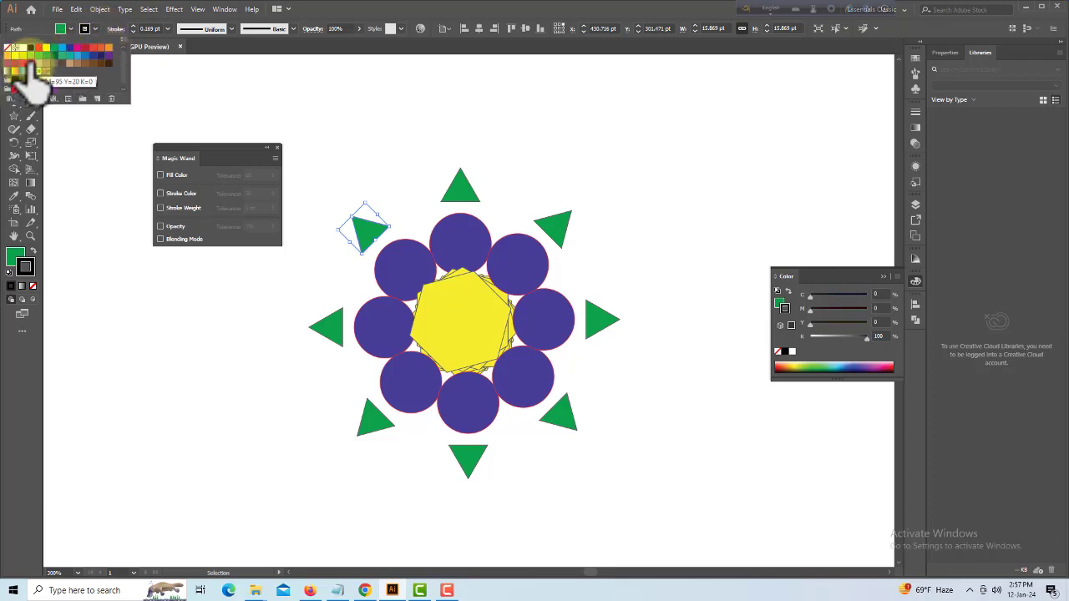
pyautogui.click(41, 53)
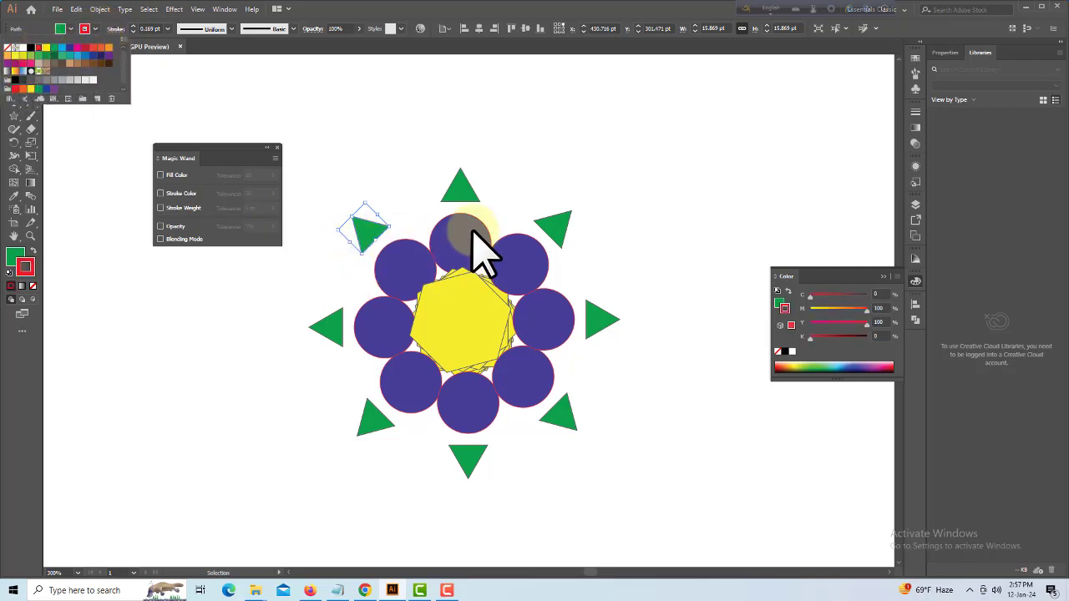
pyautogui.click(459, 179)
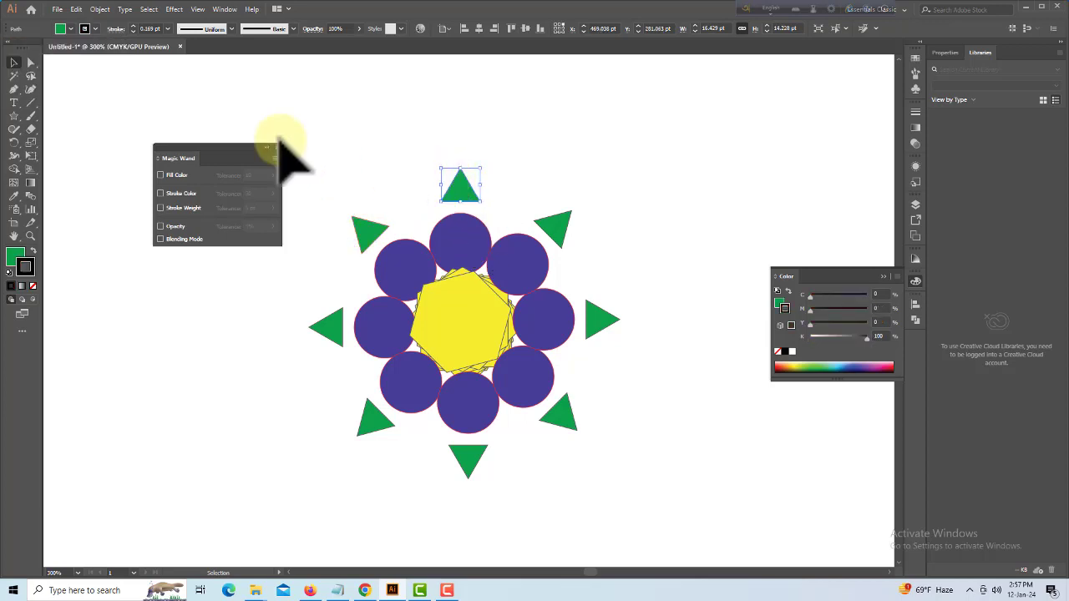
pyautogui.click(167, 28)
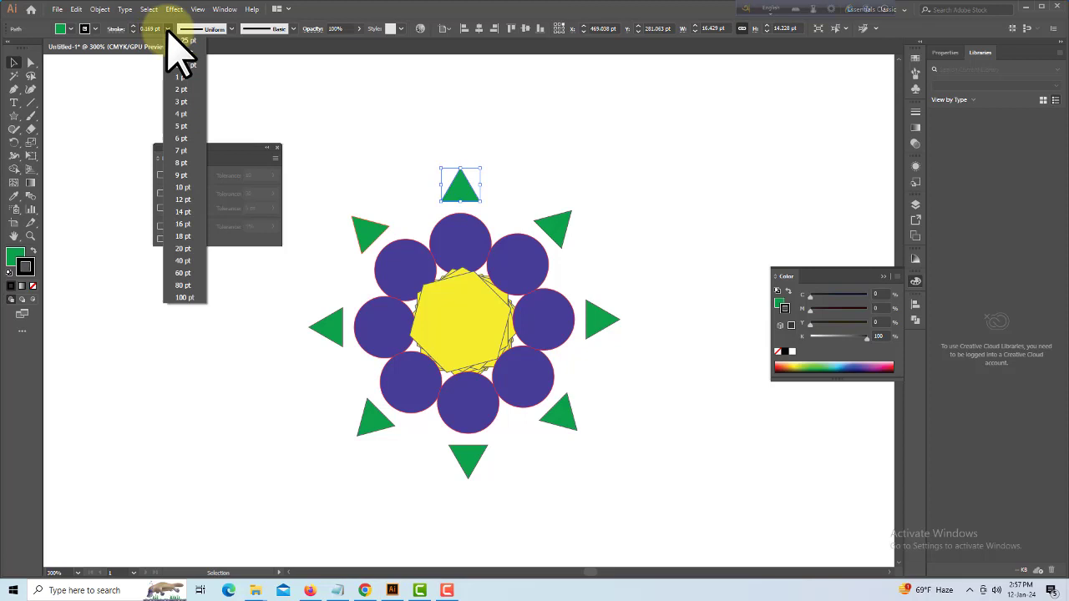
pyautogui.click(175, 102)
pyautogui.click(95, 28)
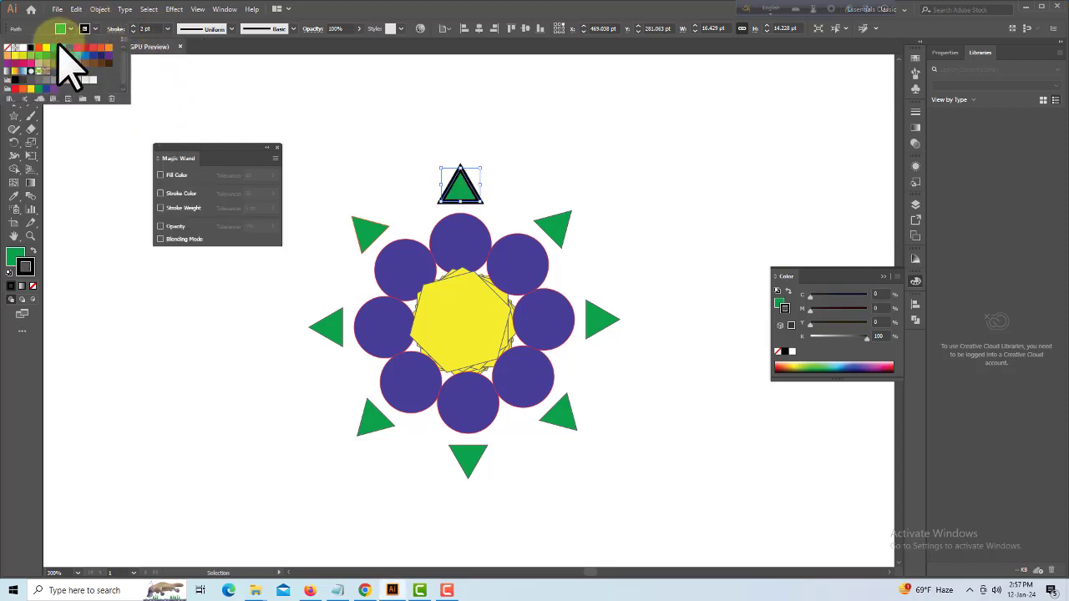
pyautogui.click(34, 48)
pyautogui.click(472, 461)
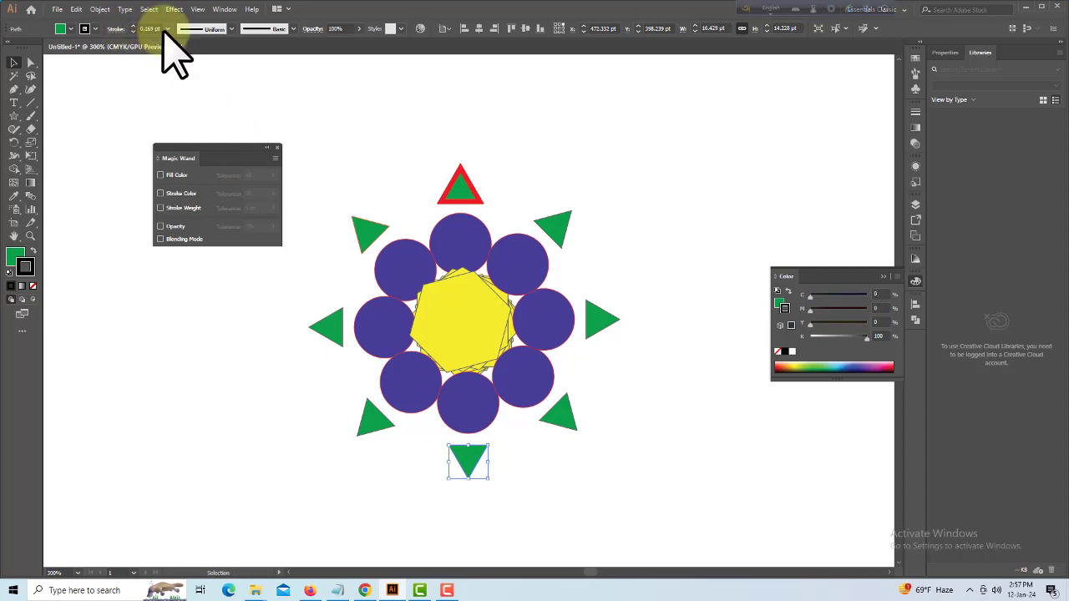
pyautogui.click(167, 29)
pyautogui.click(182, 90)
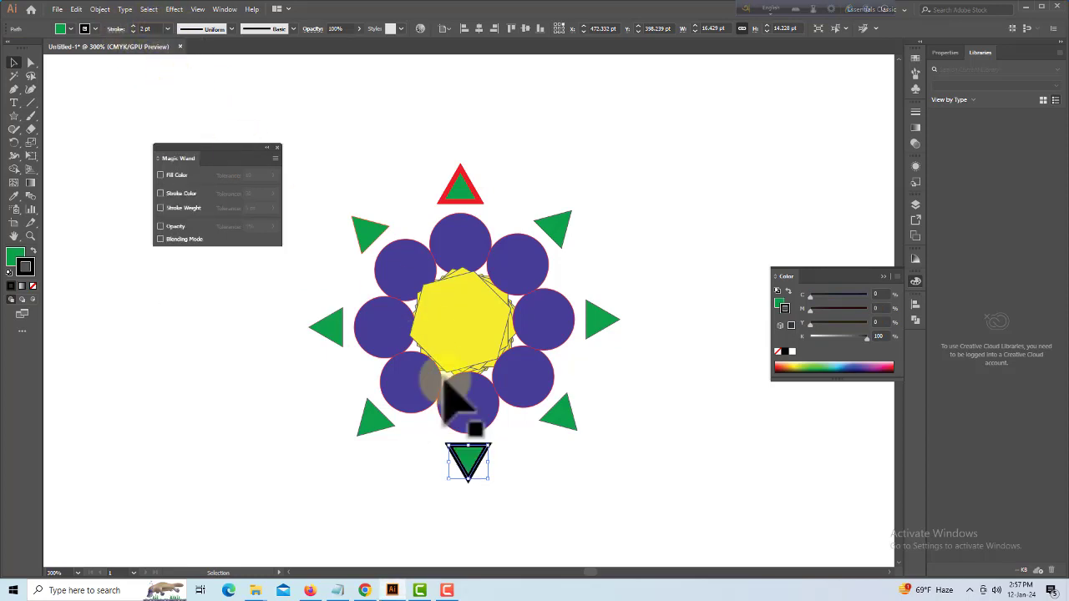
pyautogui.click(94, 29)
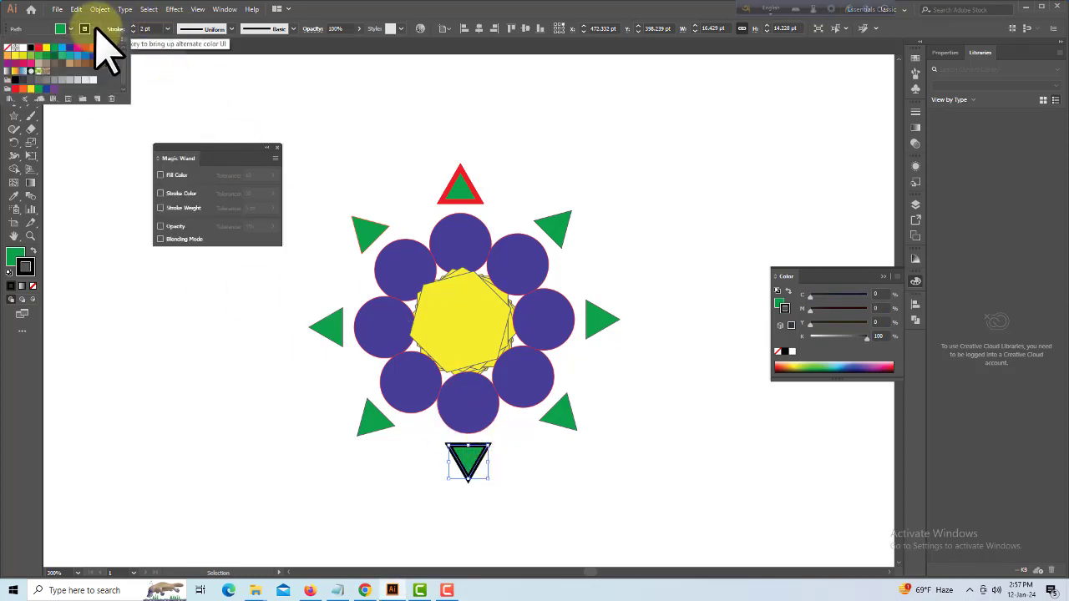
pyautogui.click(37, 49)
pyautogui.click(605, 317)
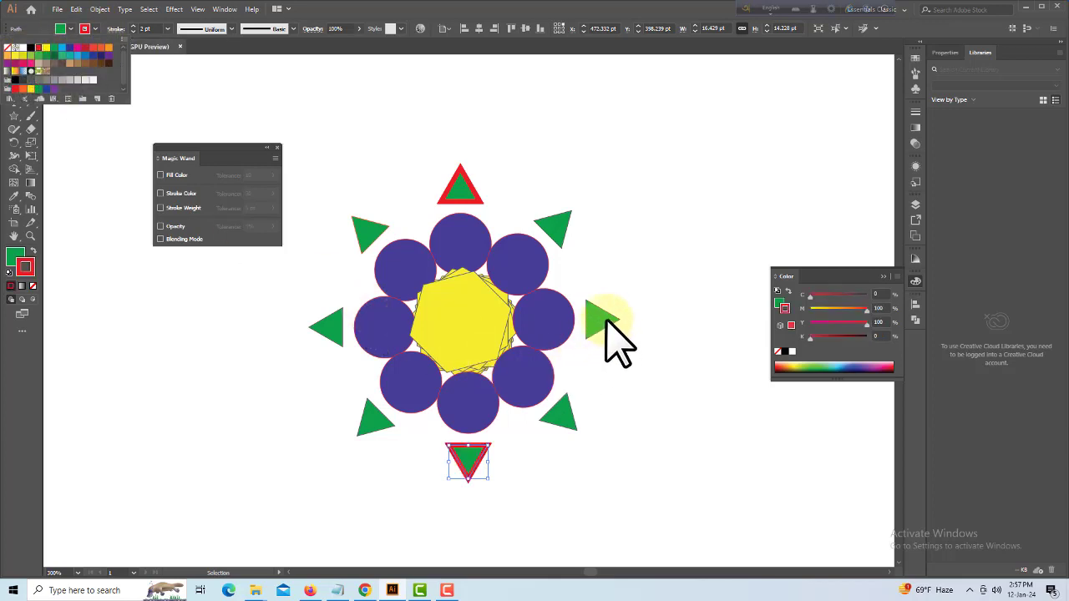
# Give the right and left triangles 1 pt yellow outlines.
pyautogui.click(605, 319)
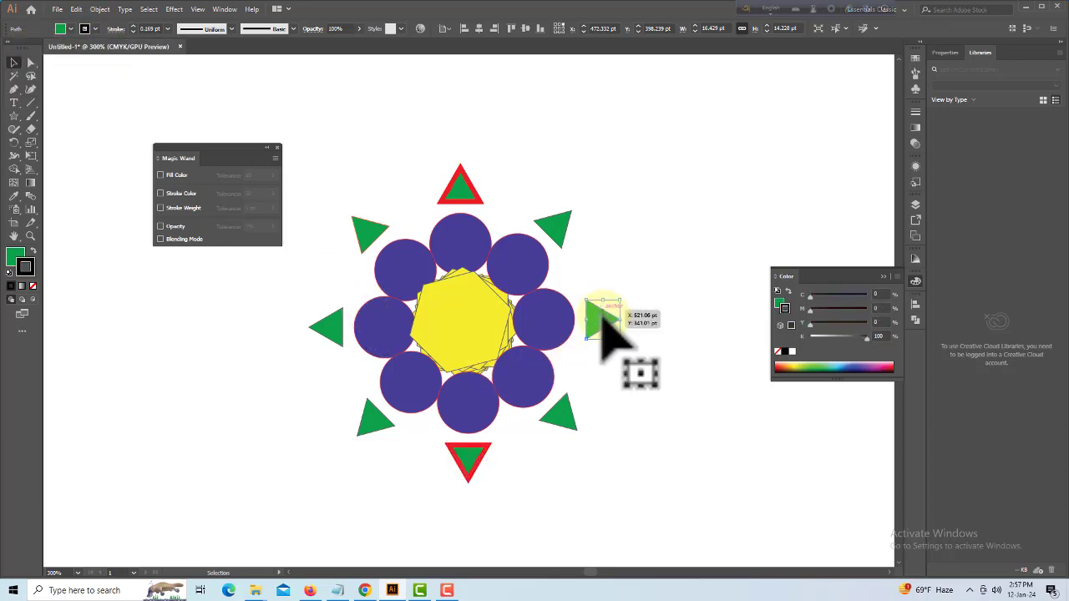
pyautogui.click(167, 29)
pyautogui.click(187, 87)
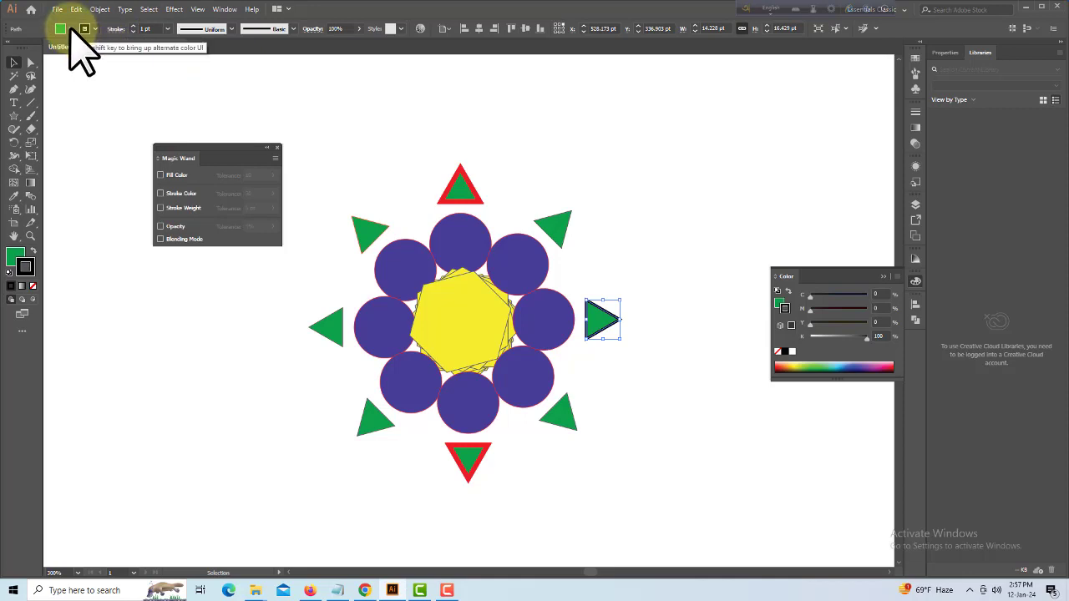
pyautogui.click(95, 29)
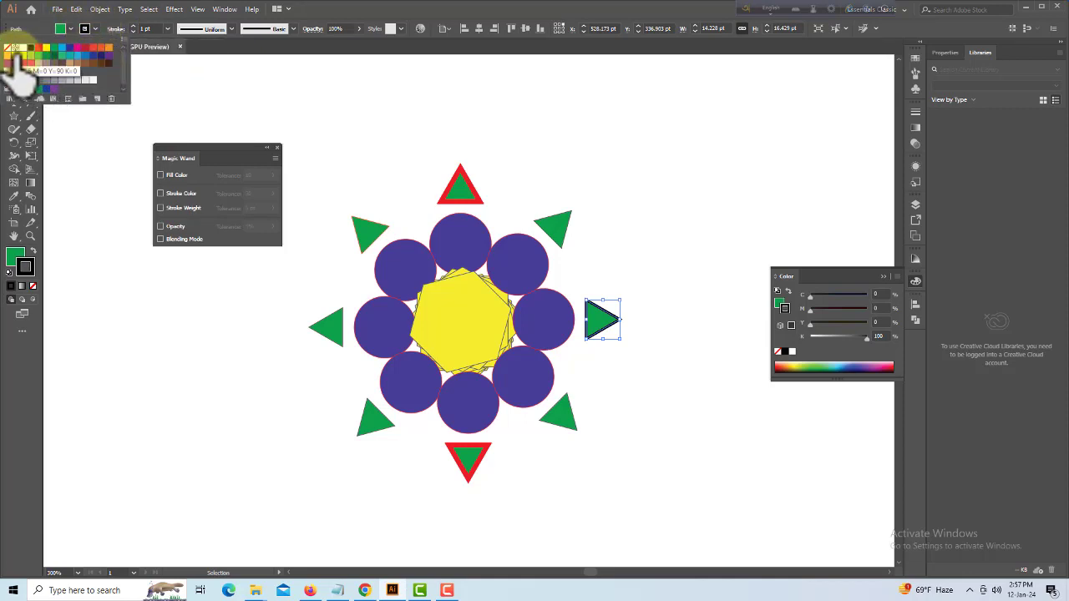
pyautogui.click(15, 52)
pyautogui.click(306, 310)
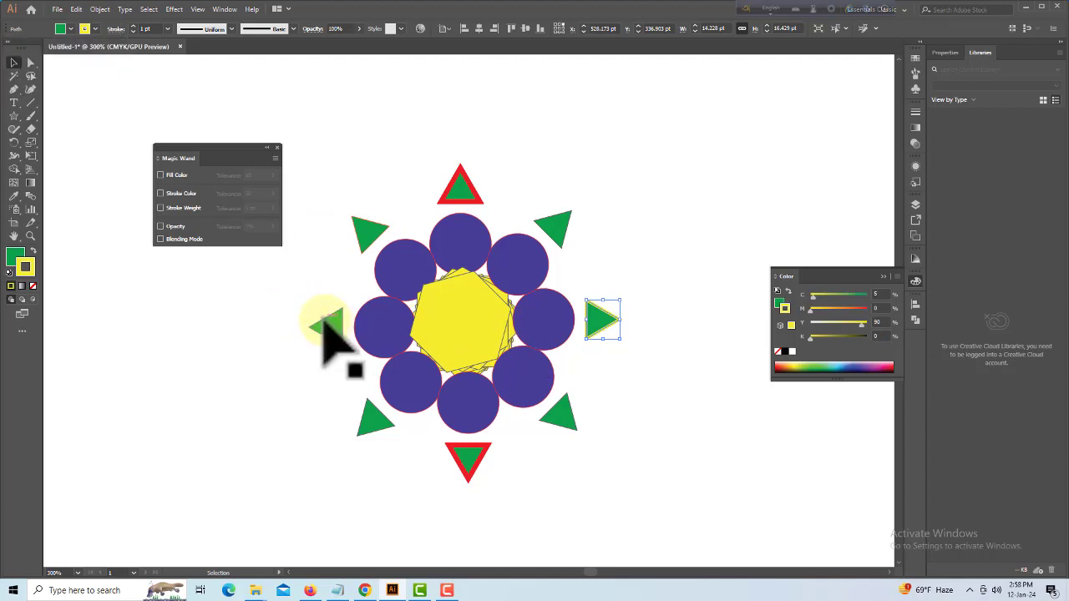
pyautogui.click(324, 323)
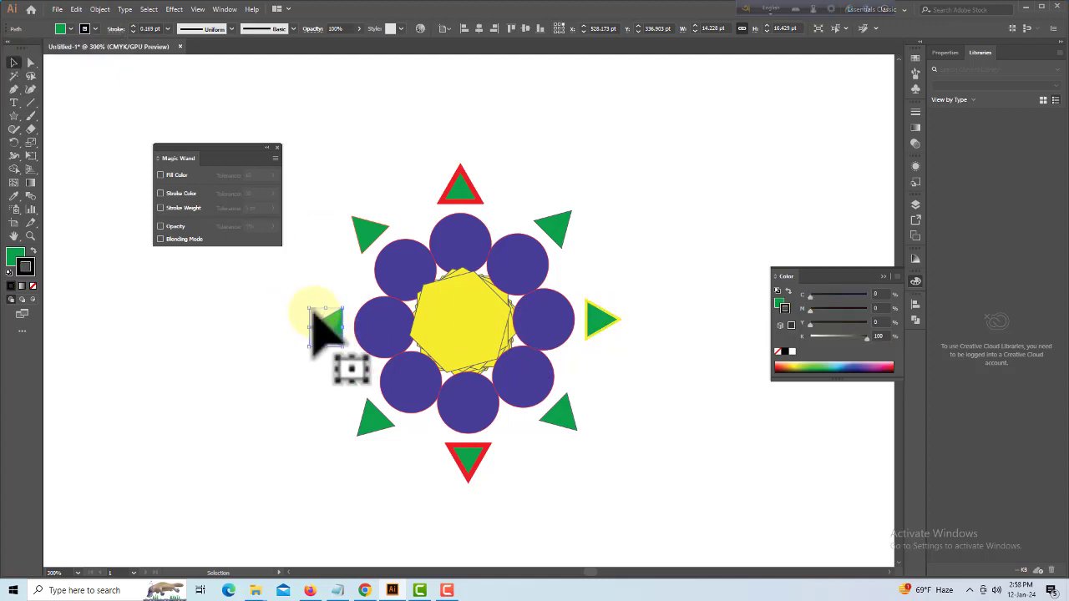
pyautogui.click(168, 29)
pyautogui.click(182, 77)
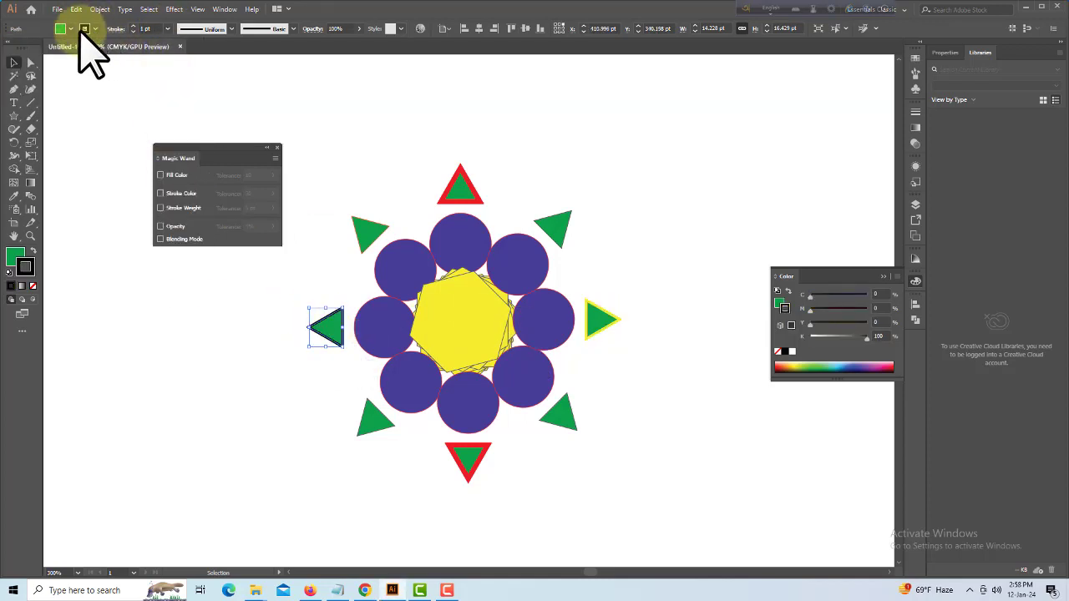
pyautogui.click(94, 28)
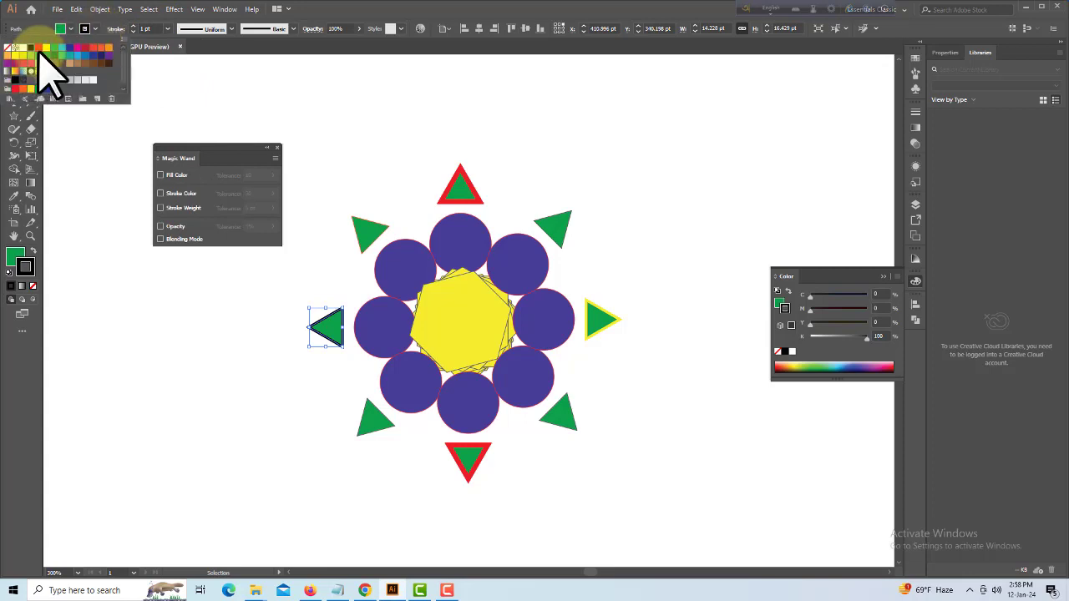
pyautogui.click(46, 49)
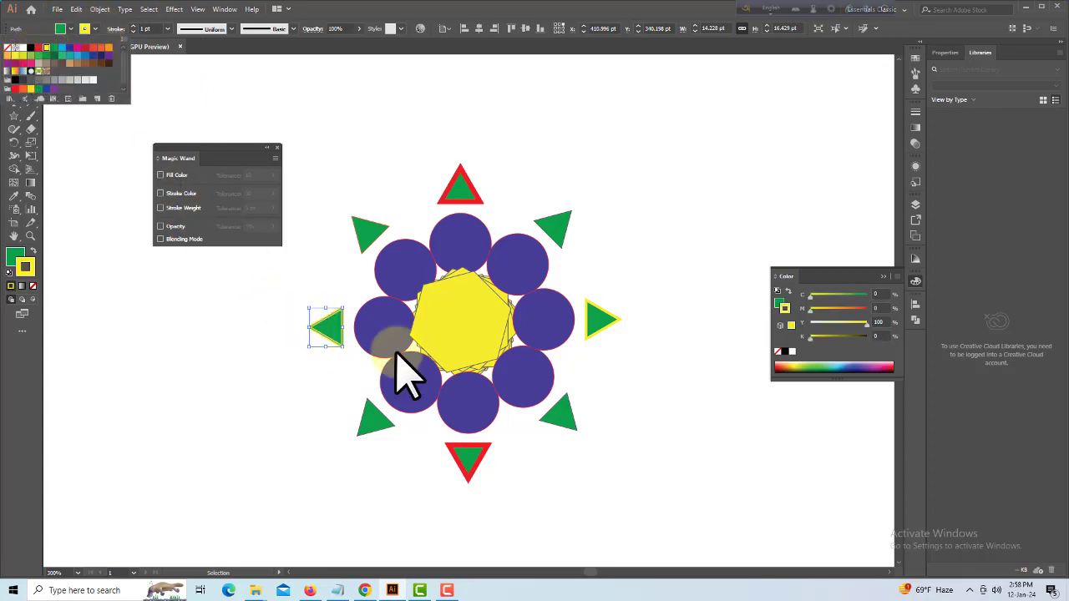
# Give the upper-left and lower-right purple circles 2 pt red outlines.
pyautogui.click(414, 263)
pyautogui.click(406, 261)
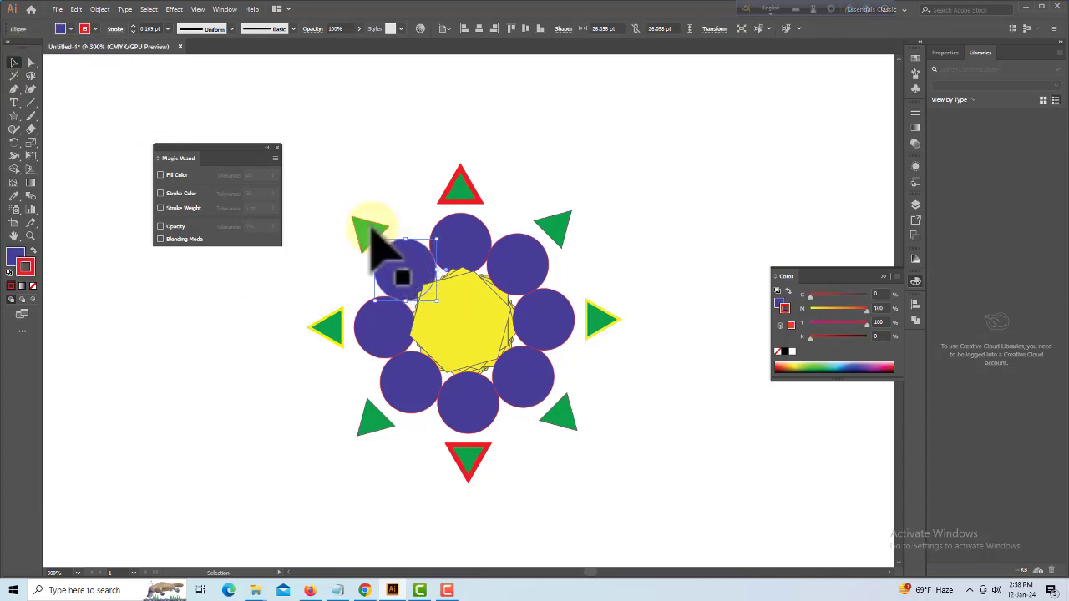
pyautogui.click(95, 30)
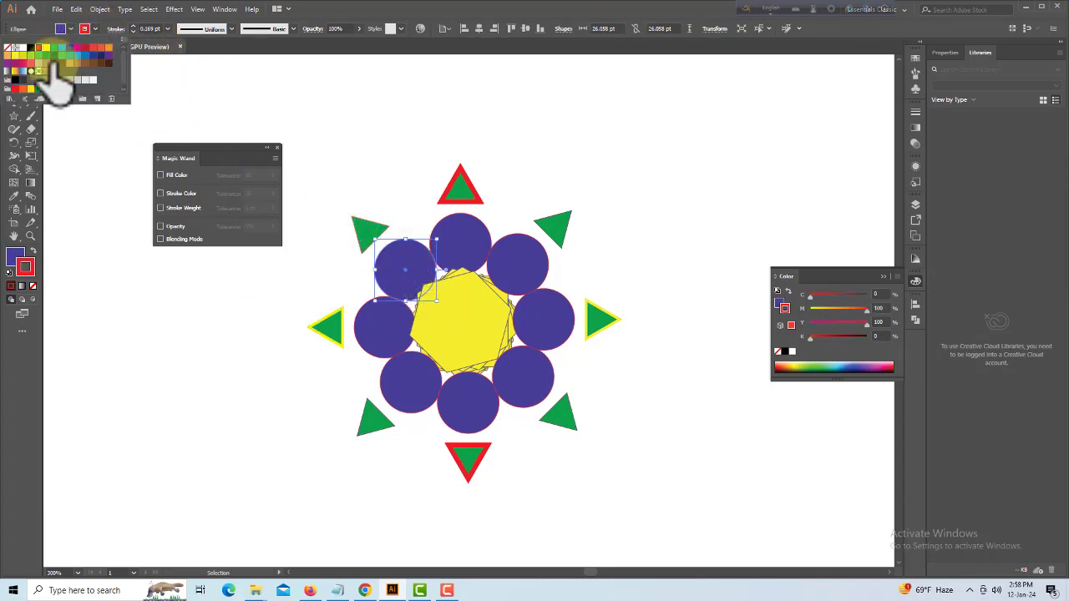
pyautogui.click(40, 60)
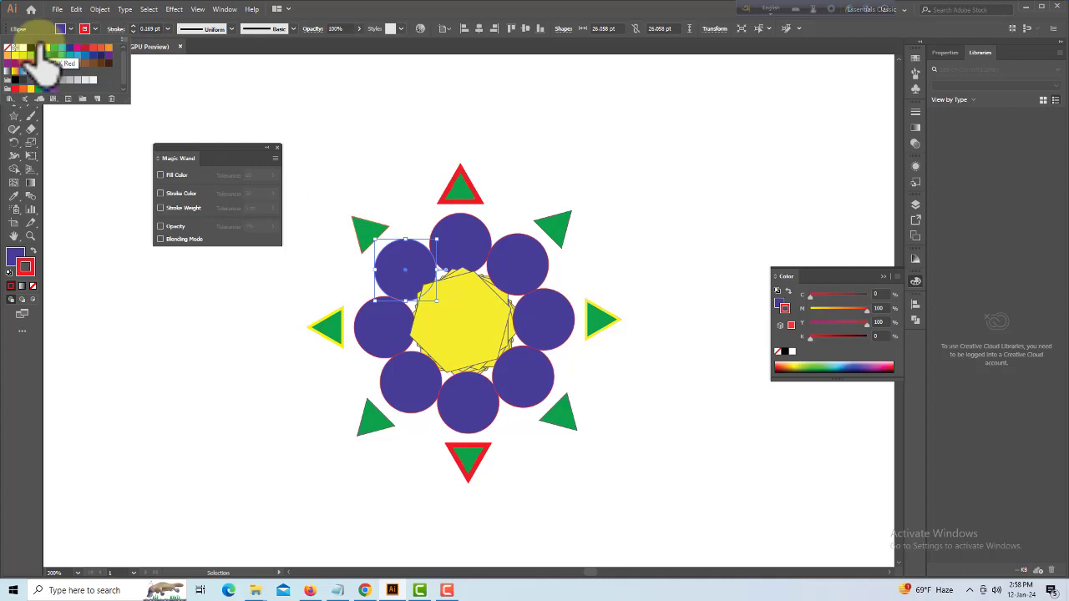
pyautogui.click(171, 42)
pyautogui.click(167, 30)
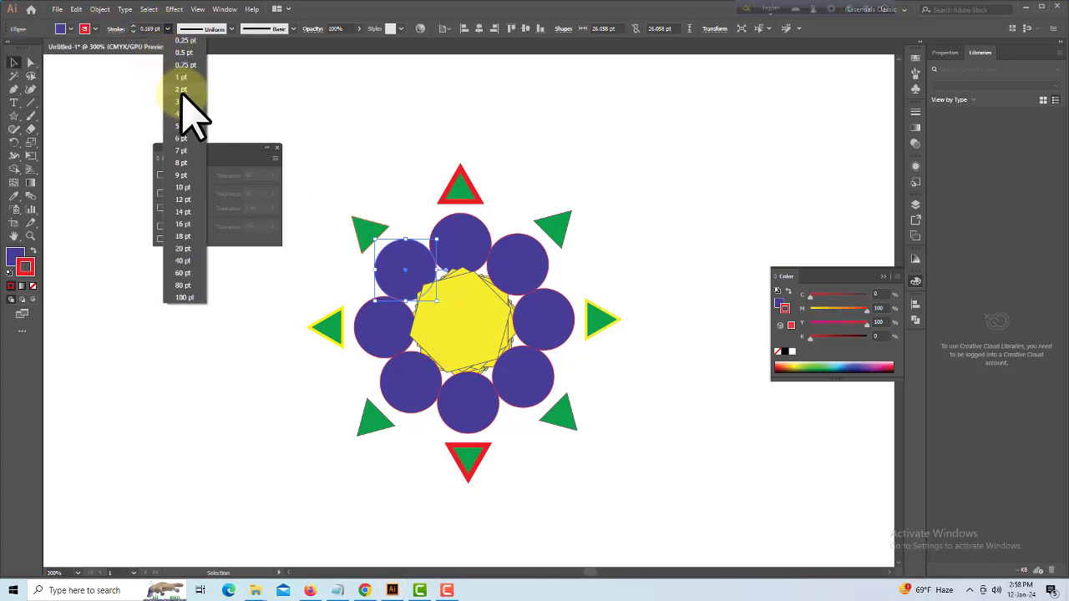
pyautogui.click(177, 95)
pyautogui.click(526, 376)
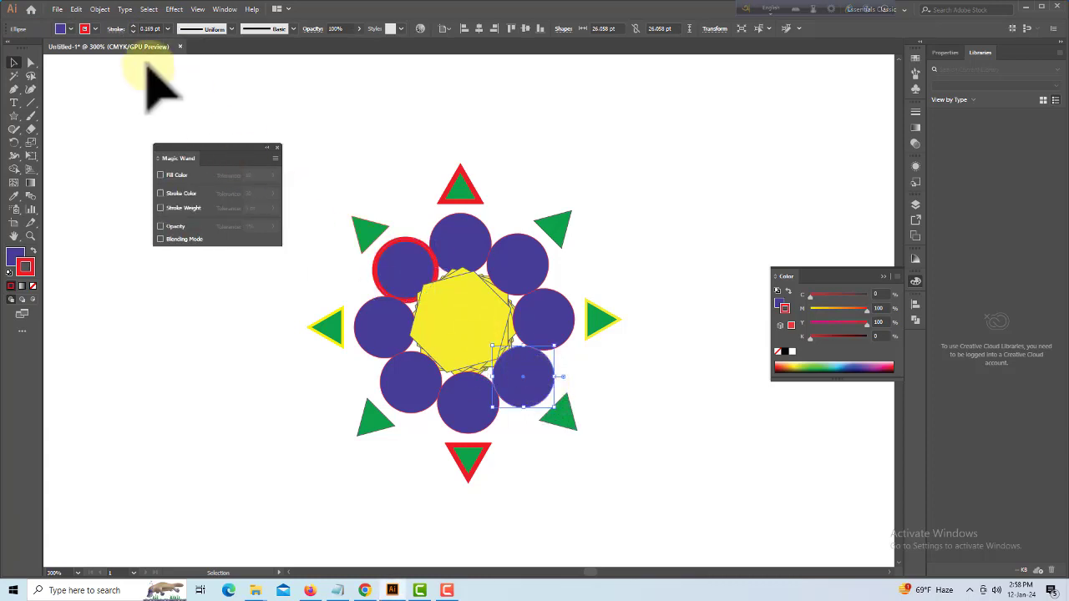
pyautogui.click(170, 31)
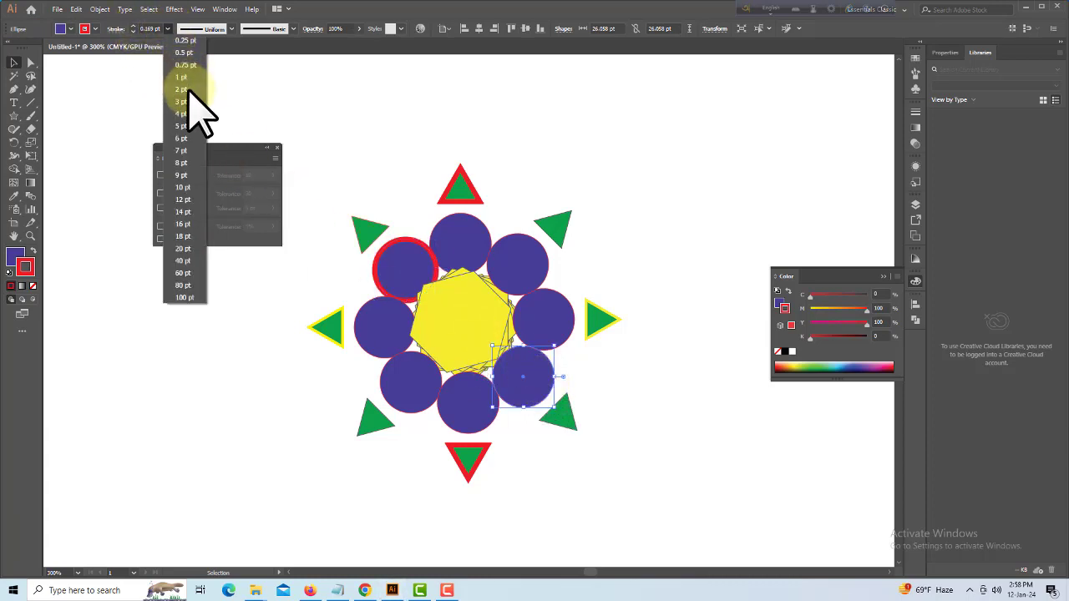
pyautogui.click(185, 93)
# Give the upper-right and lower-left purple circles 1 pt yellow outlines, then deselect everything.
pyautogui.click(519, 267)
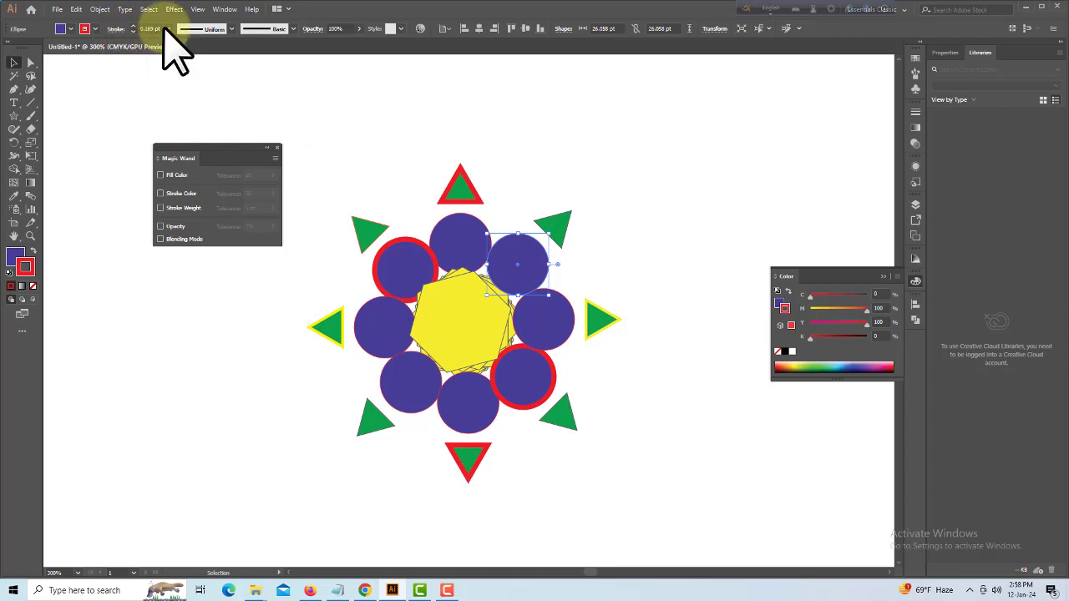
pyautogui.click(191, 95)
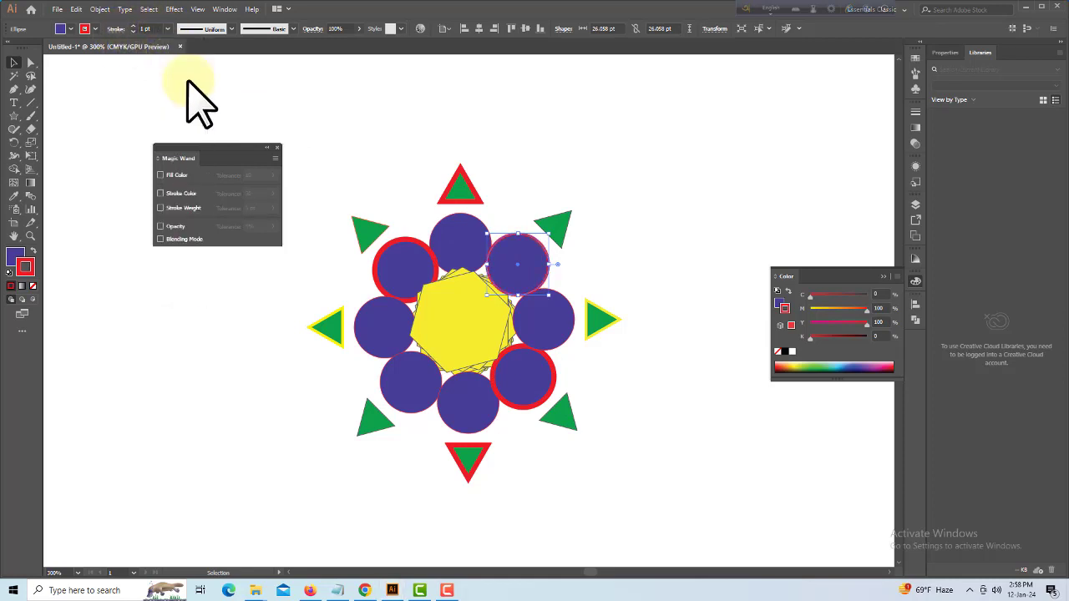
pyautogui.click(95, 30)
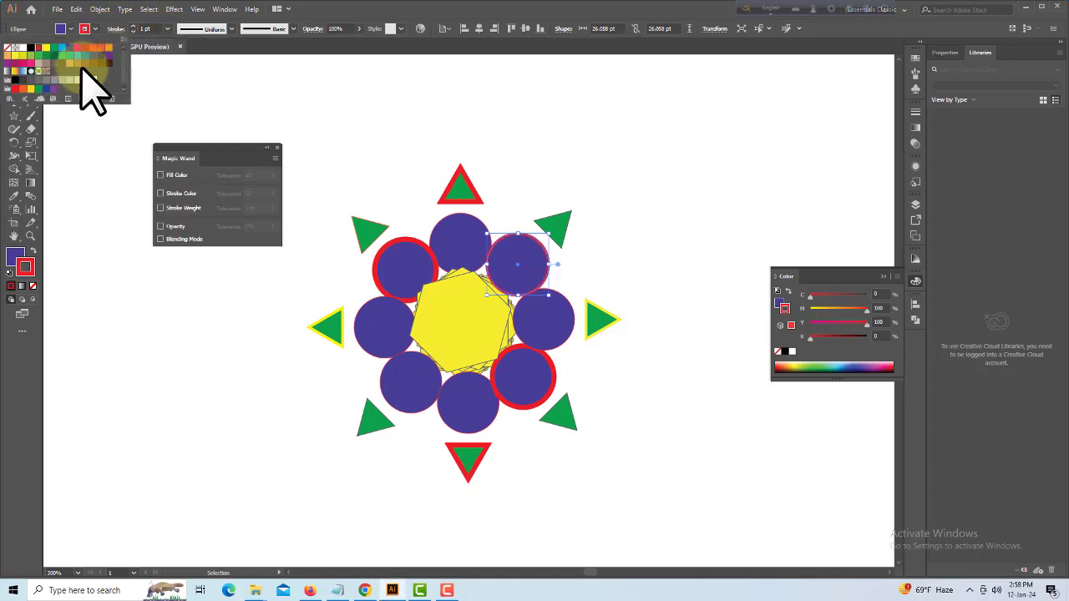
pyautogui.click(405, 405)
pyautogui.click(405, 409)
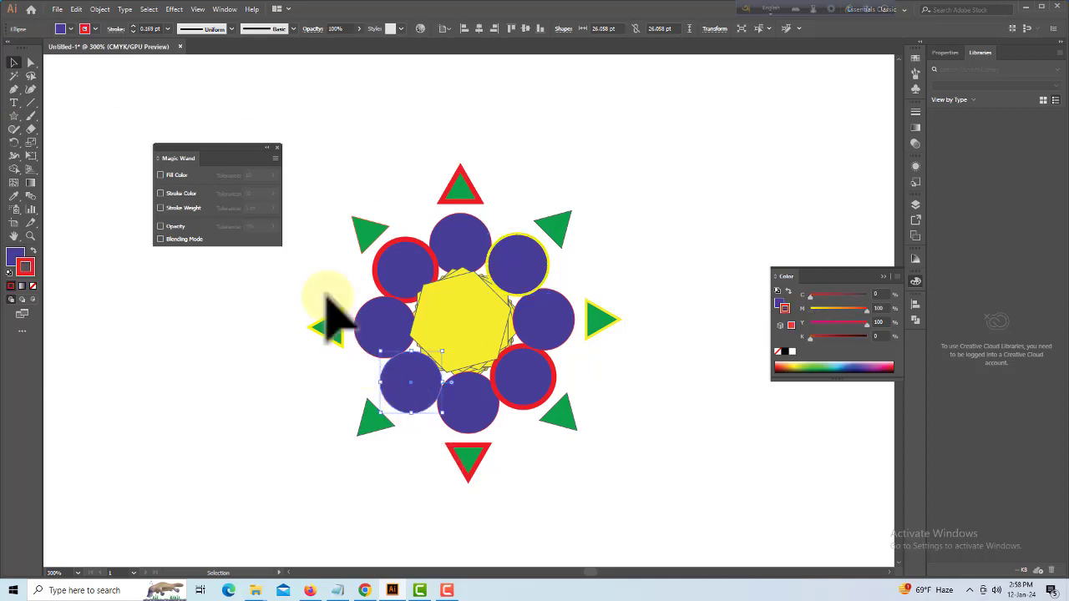
pyautogui.click(167, 29)
pyautogui.click(184, 76)
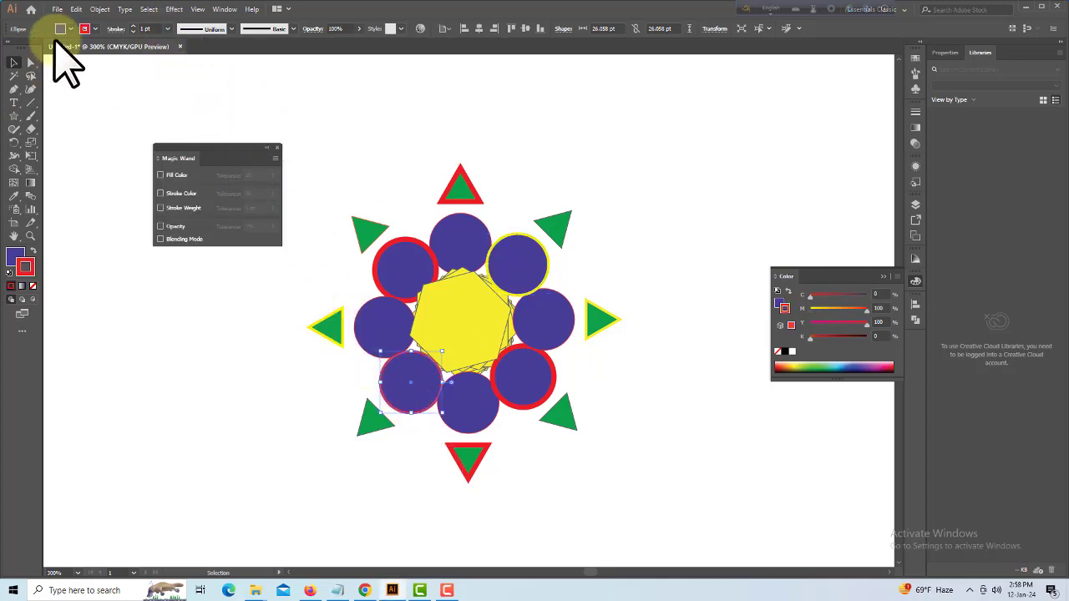
pyautogui.click(97, 30)
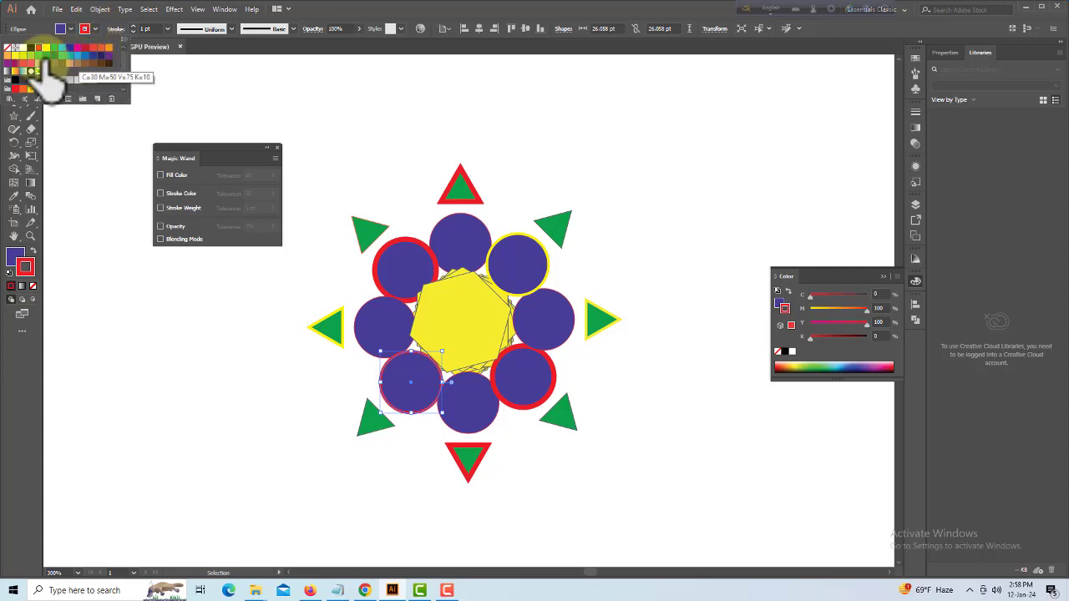
pyautogui.click(48, 48)
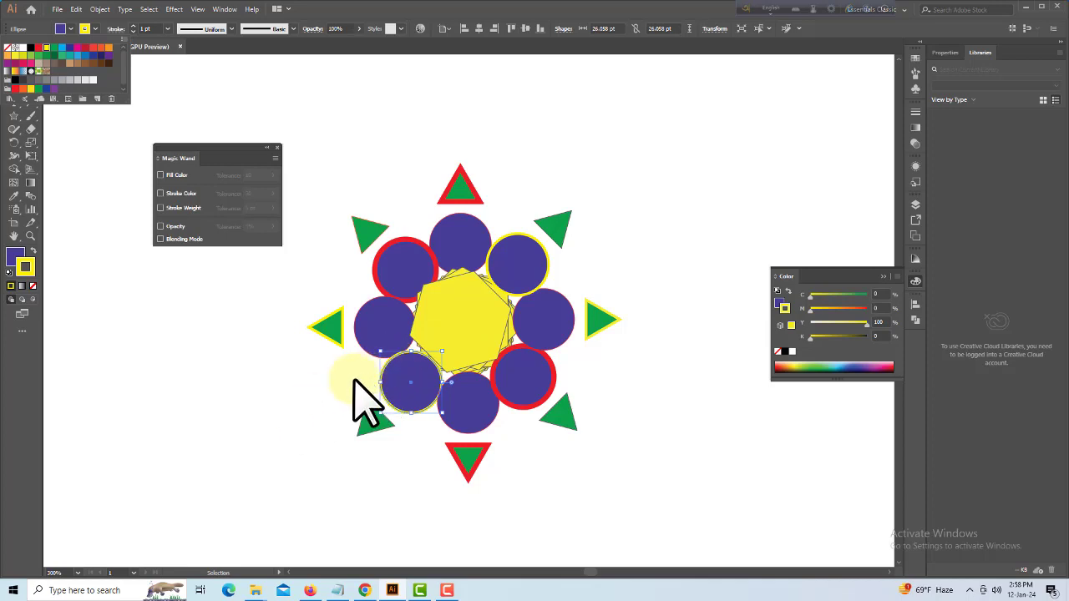
pyautogui.click(209, 343)
pyautogui.click(288, 368)
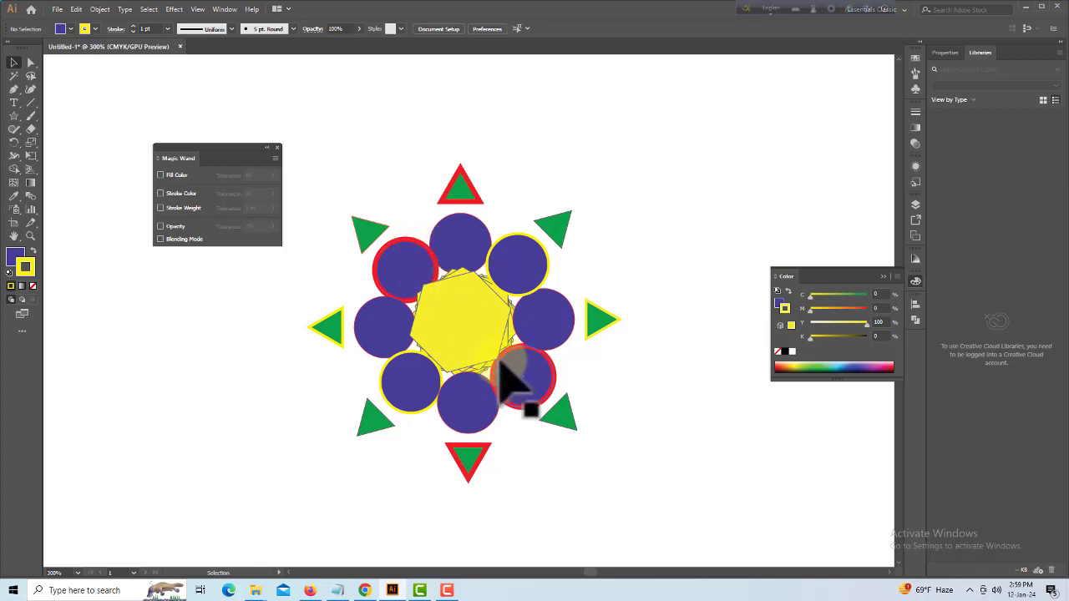
# Turn on Magic Wand Stroke Color matching at tolerance 30 and select the red-outlined shapes.
pyautogui.click(405, 410)
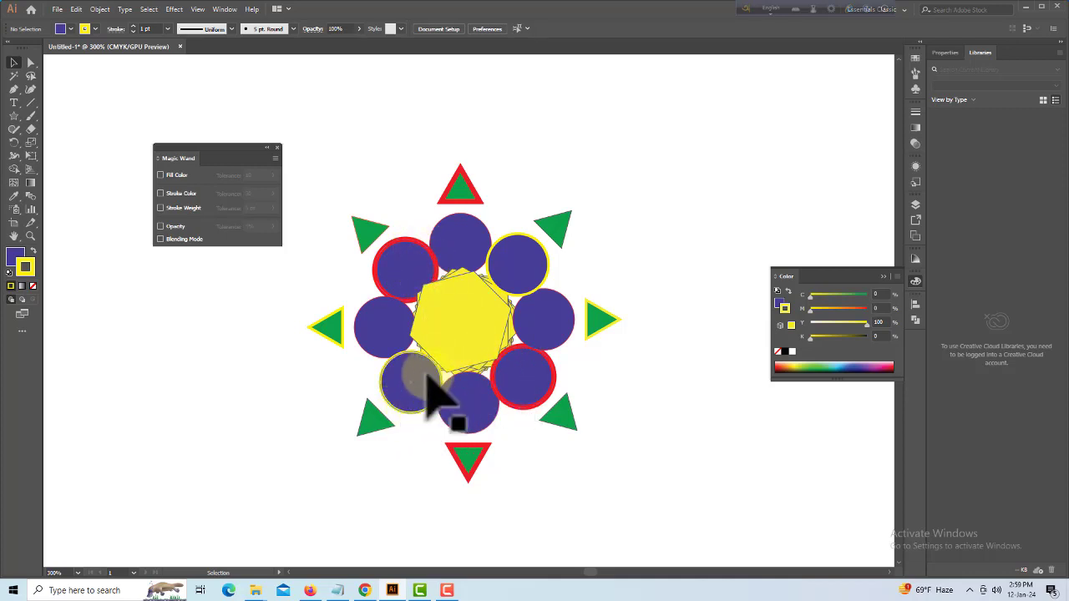
pyautogui.click(160, 193)
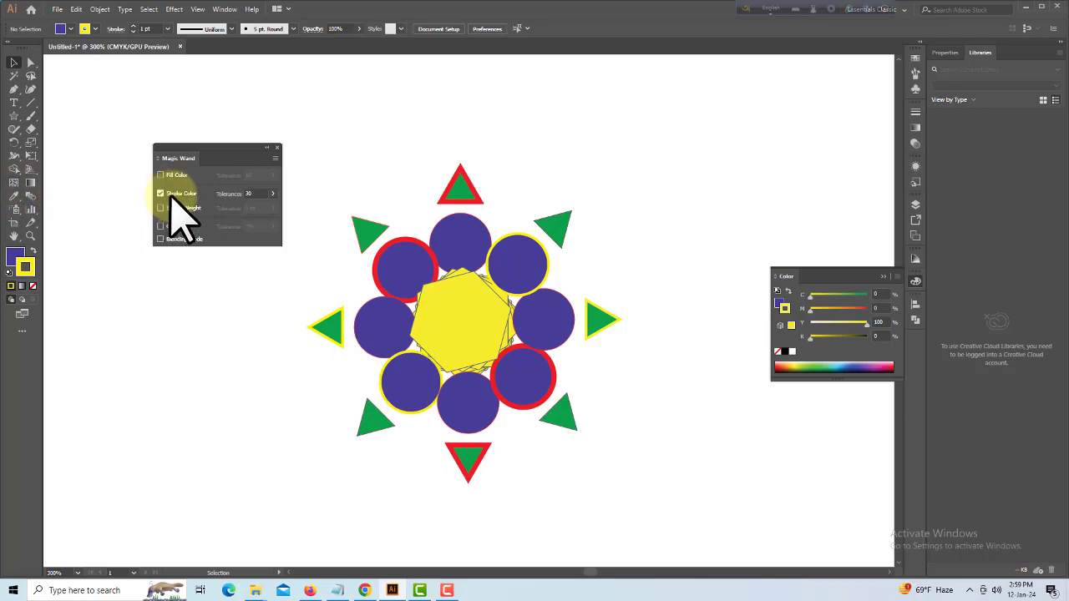
pyautogui.click(395, 251)
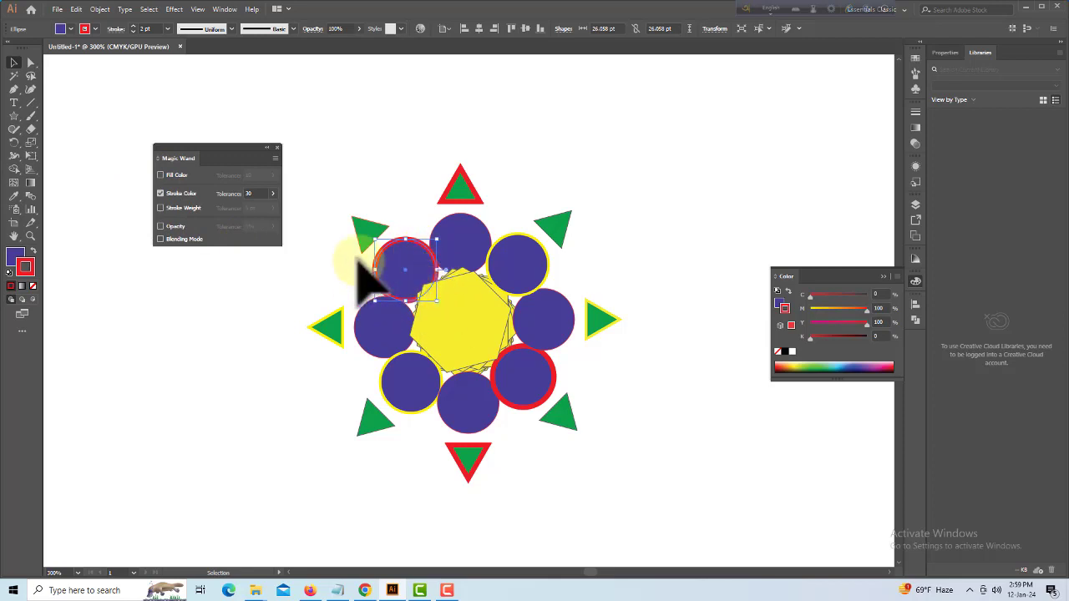
pyautogui.click(527, 380)
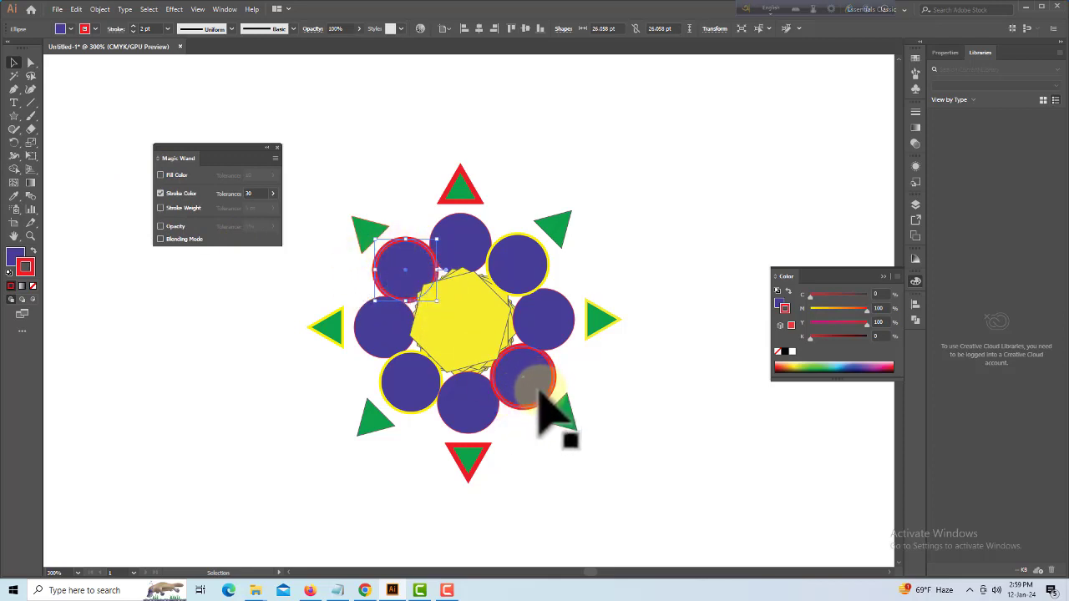
pyautogui.click(405, 278)
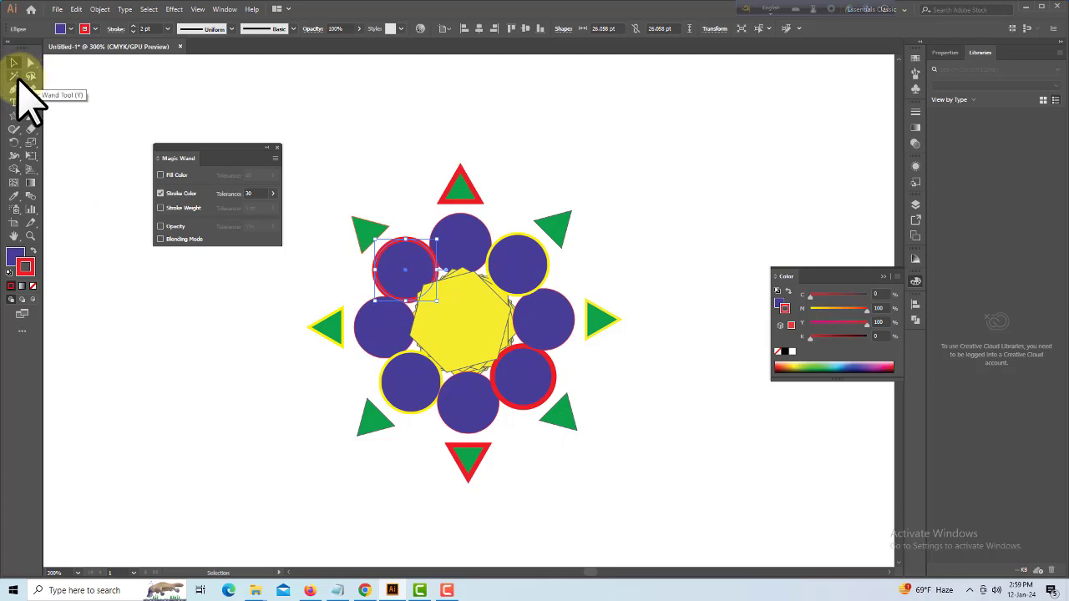
pyautogui.click(399, 264)
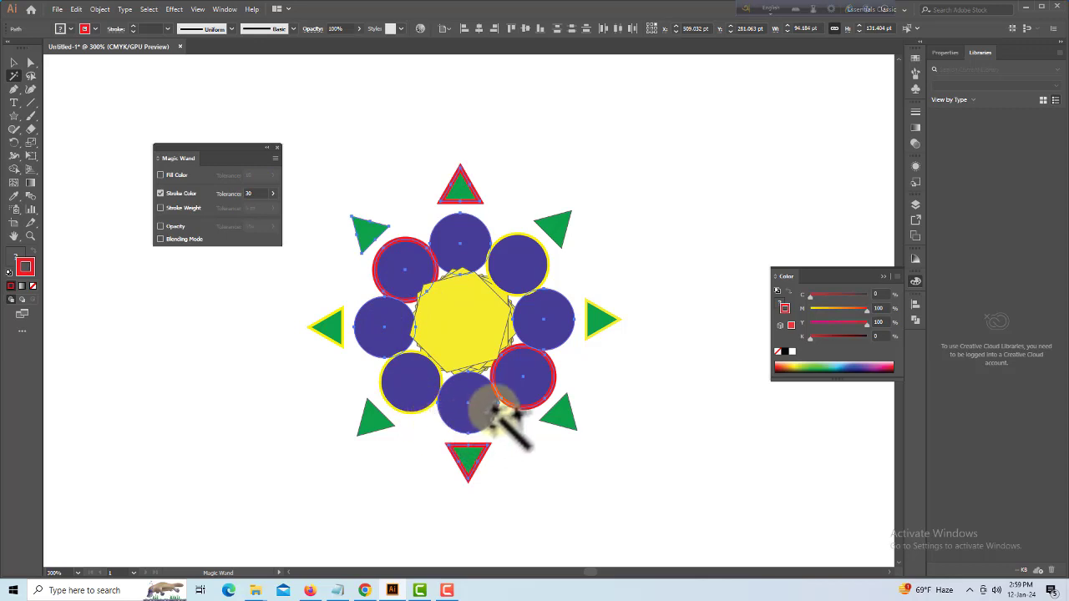
# Wand-select the yellow-outlined shapes, the black-outlined ones, then all red-outlined circles and triangles.
pyautogui.click(456, 184)
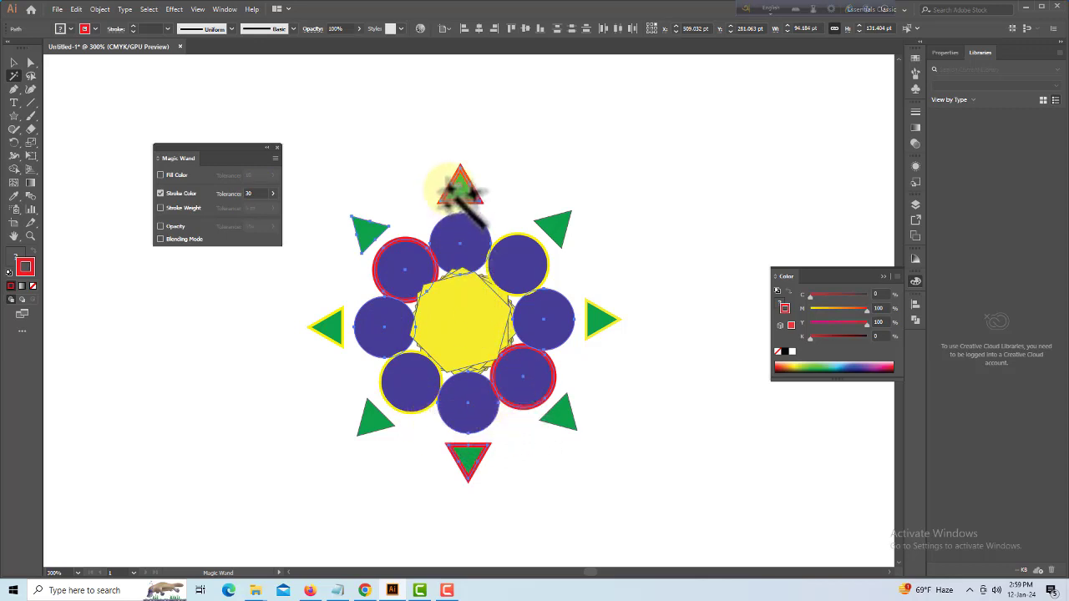
pyautogui.click(367, 219)
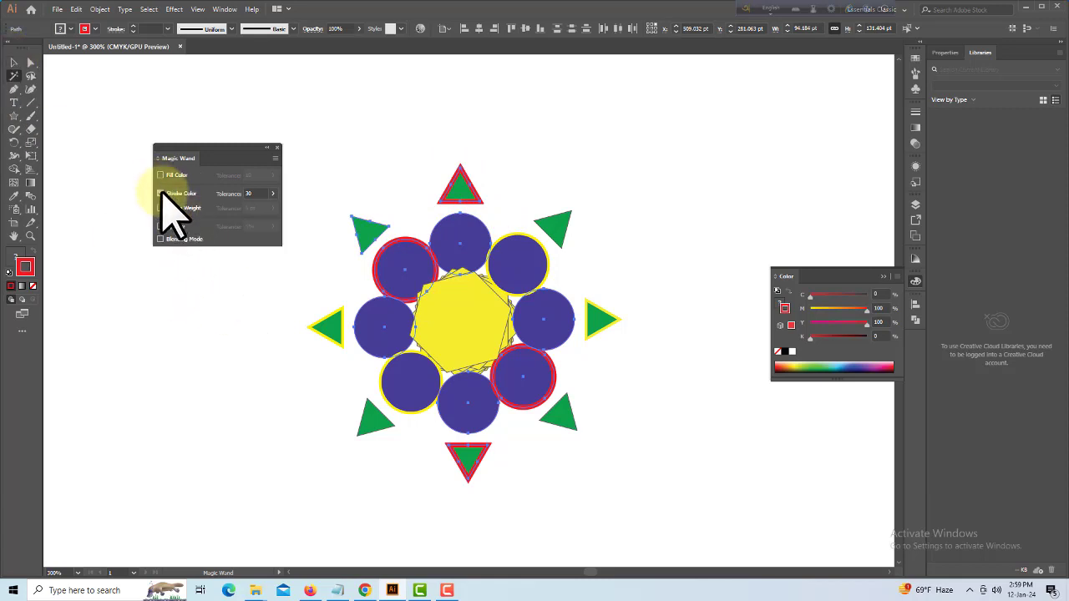
pyautogui.click(316, 325)
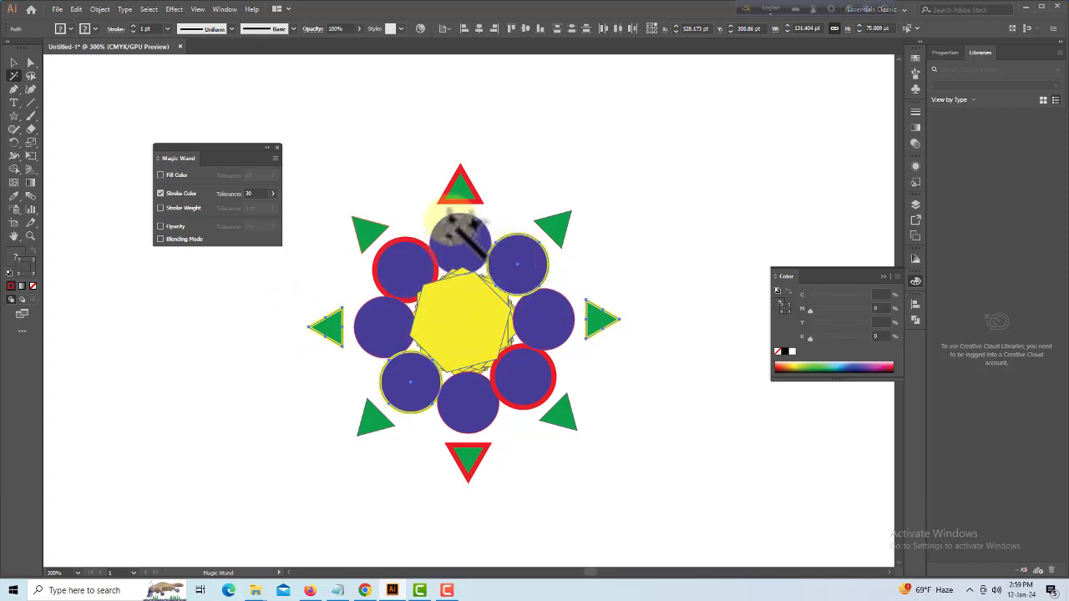
pyautogui.click(557, 219)
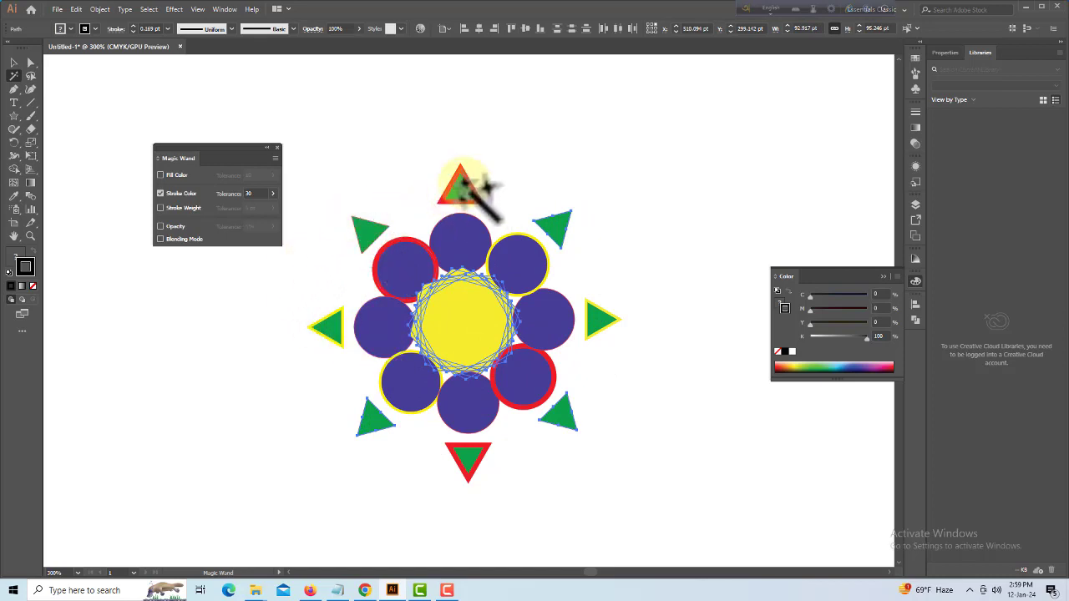
pyautogui.click(324, 324)
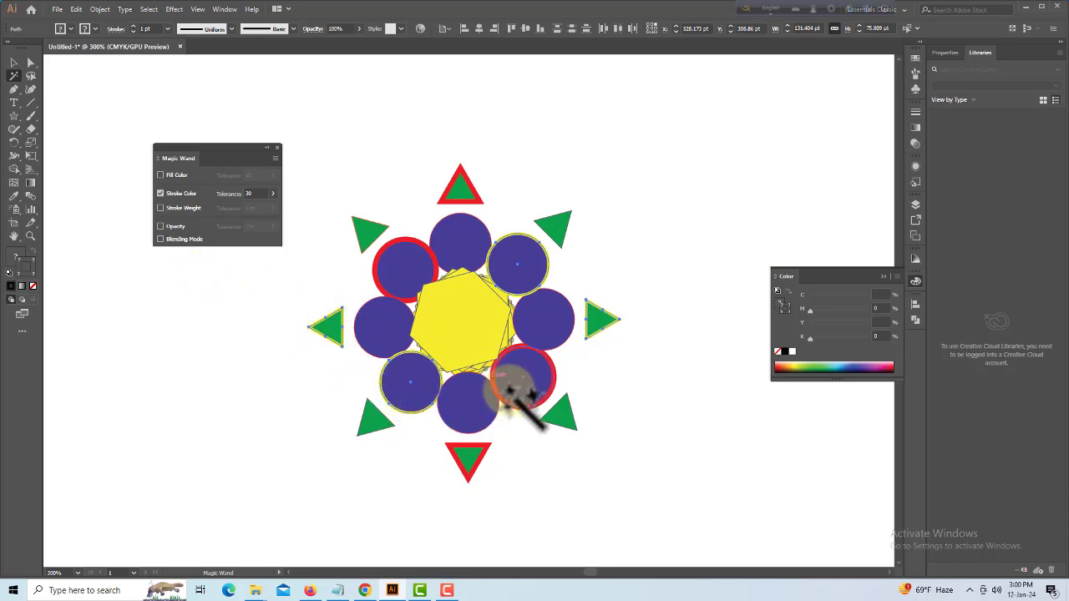
pyautogui.click(534, 398)
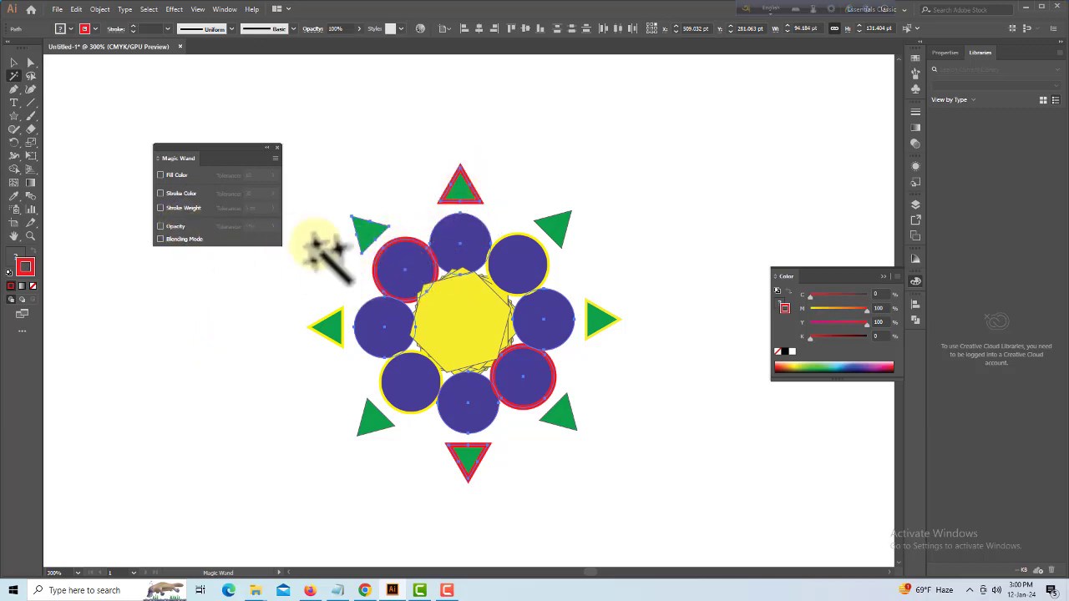
# Enable Stroke Weight matching, test it on a circle, set tolerance to 0 pt, then deselect.
pyautogui.click(174, 210)
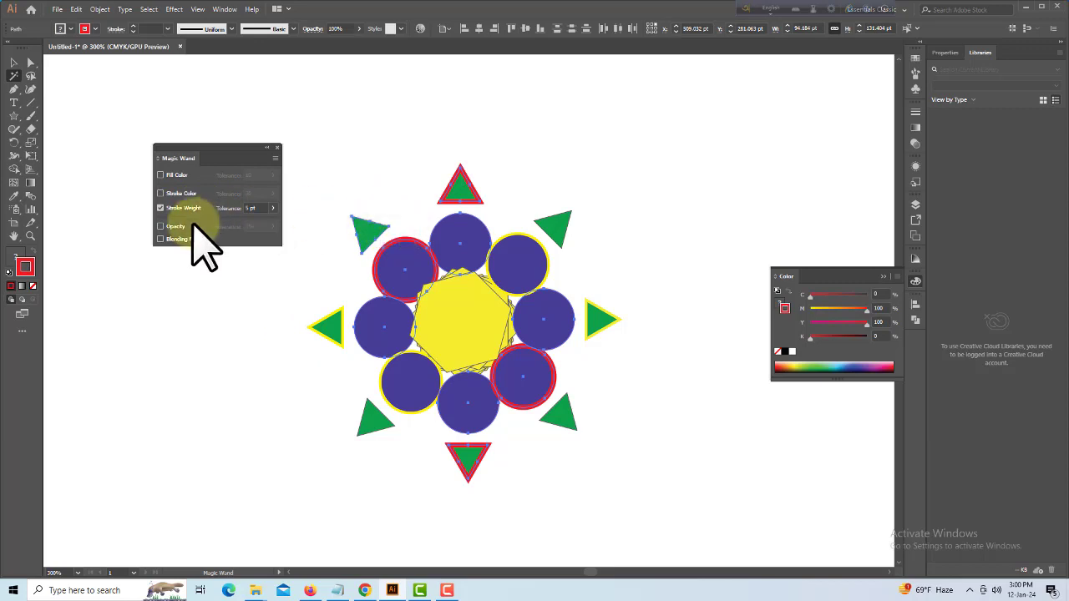
pyautogui.click(18, 63)
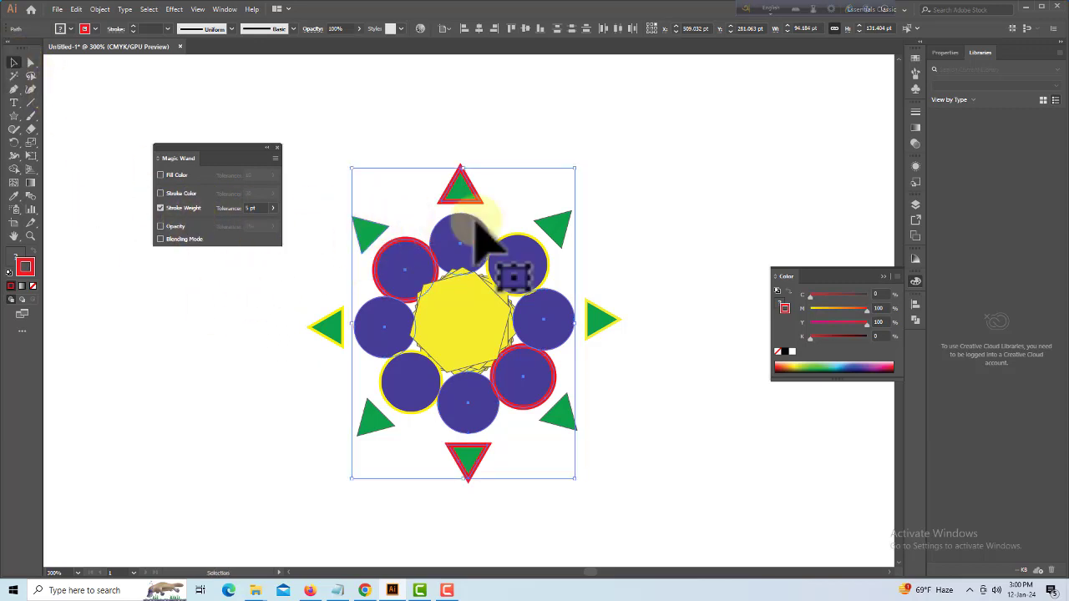
pyautogui.click(642, 244)
pyautogui.write('13')
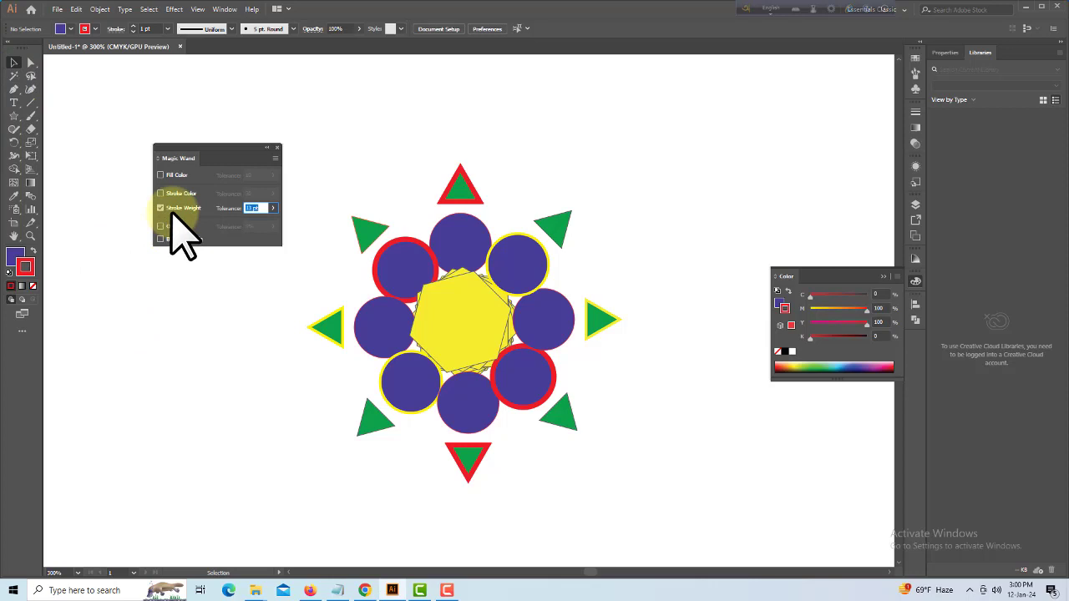
pyautogui.click(13, 75)
pyautogui.click(386, 283)
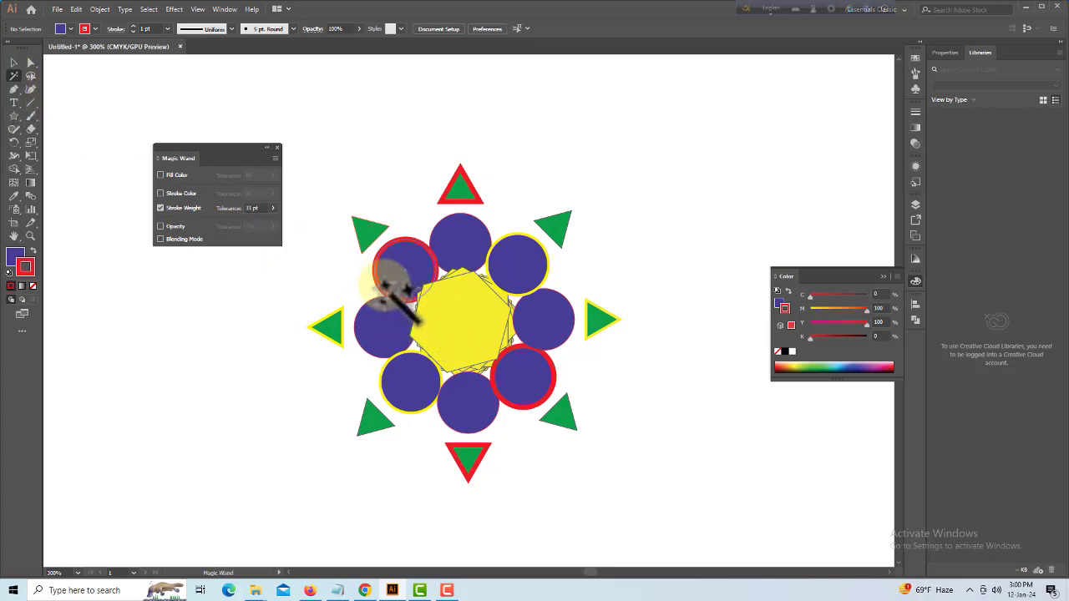
pyautogui.click(384, 280)
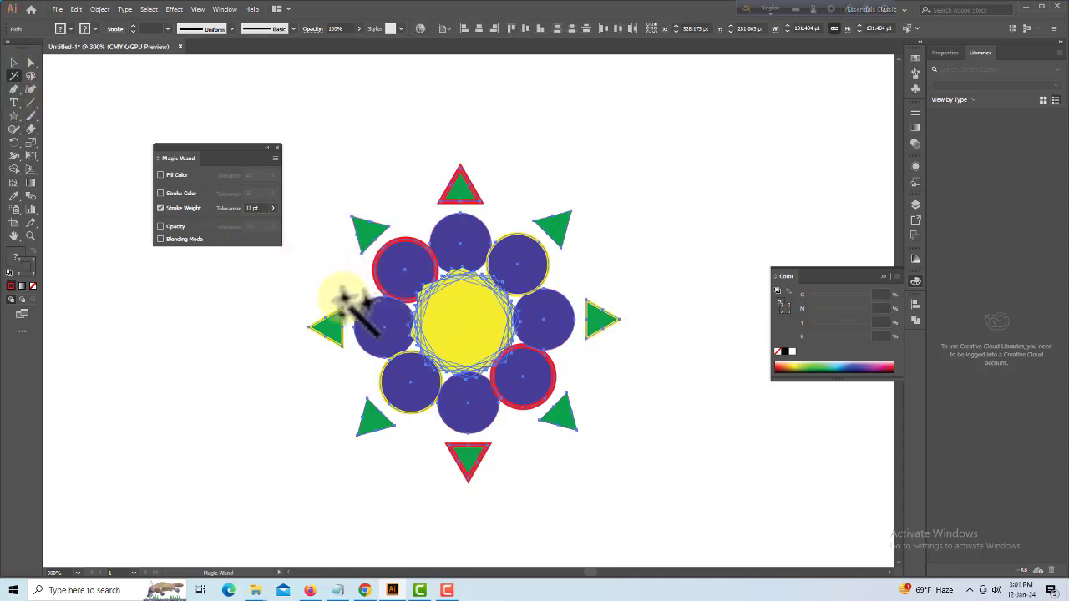
pyautogui.click(254, 208)
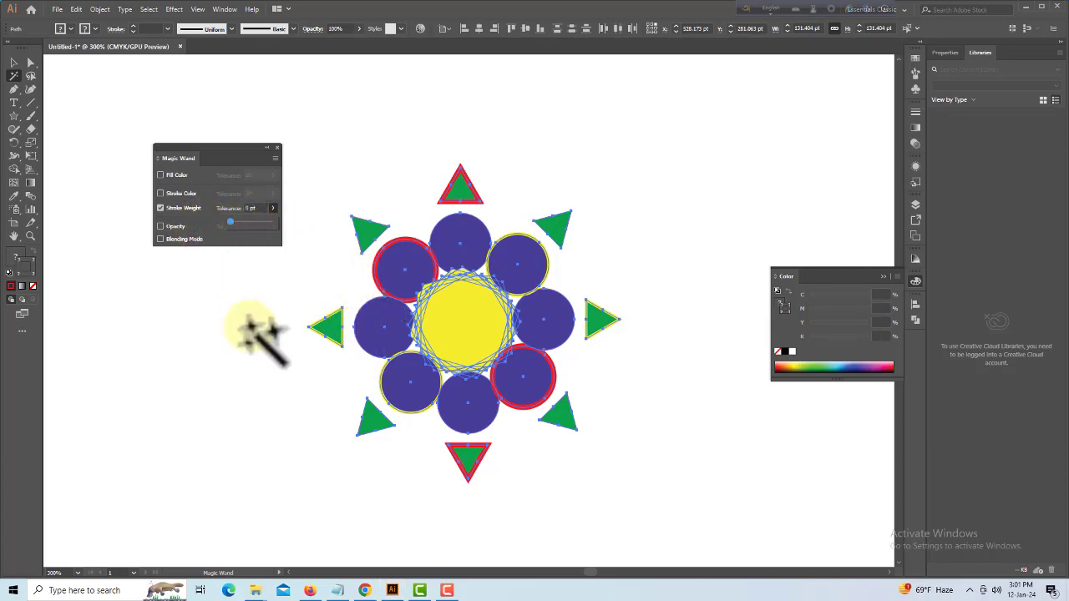
pyautogui.click(13, 62)
pyautogui.click(213, 326)
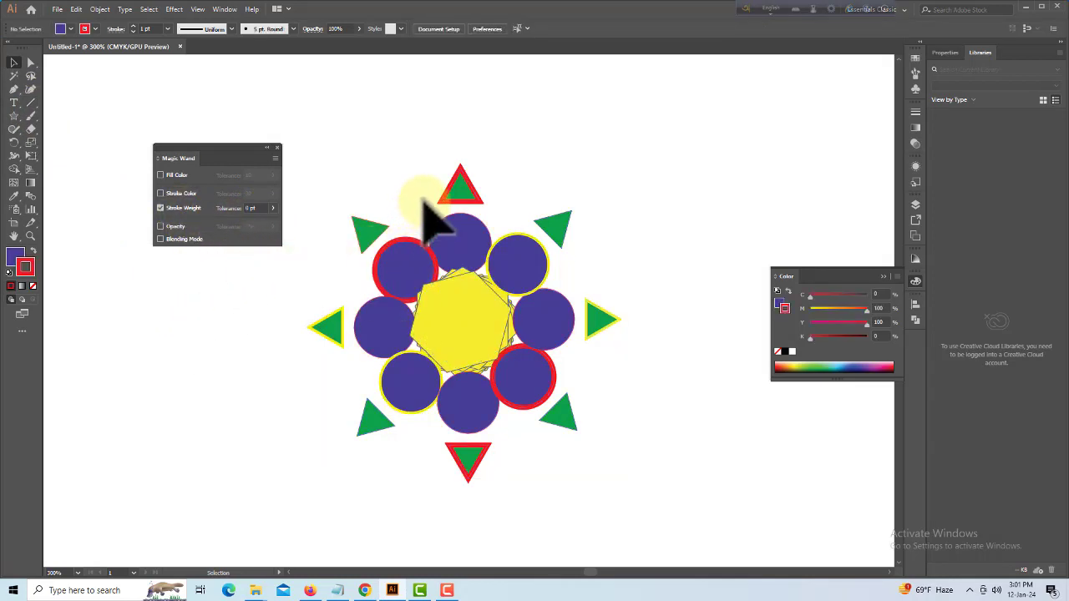
# Wand-select the shapes matching the upper-left green triangle's stroke weight, then deselect.
pyautogui.click(368, 234)
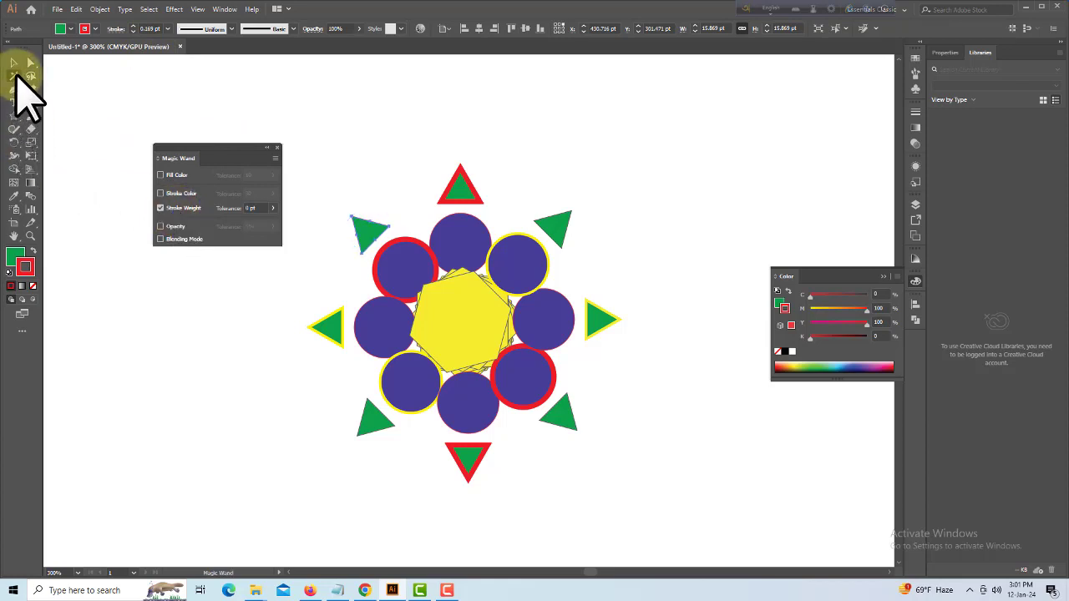
pyautogui.click(339, 211)
pyautogui.click(359, 222)
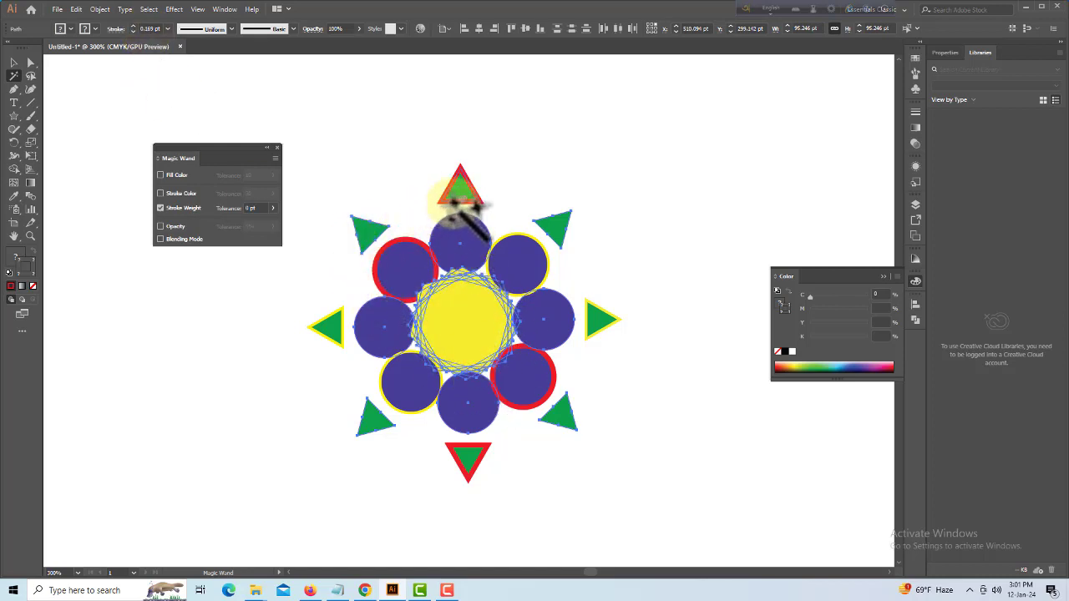
pyautogui.click(459, 177)
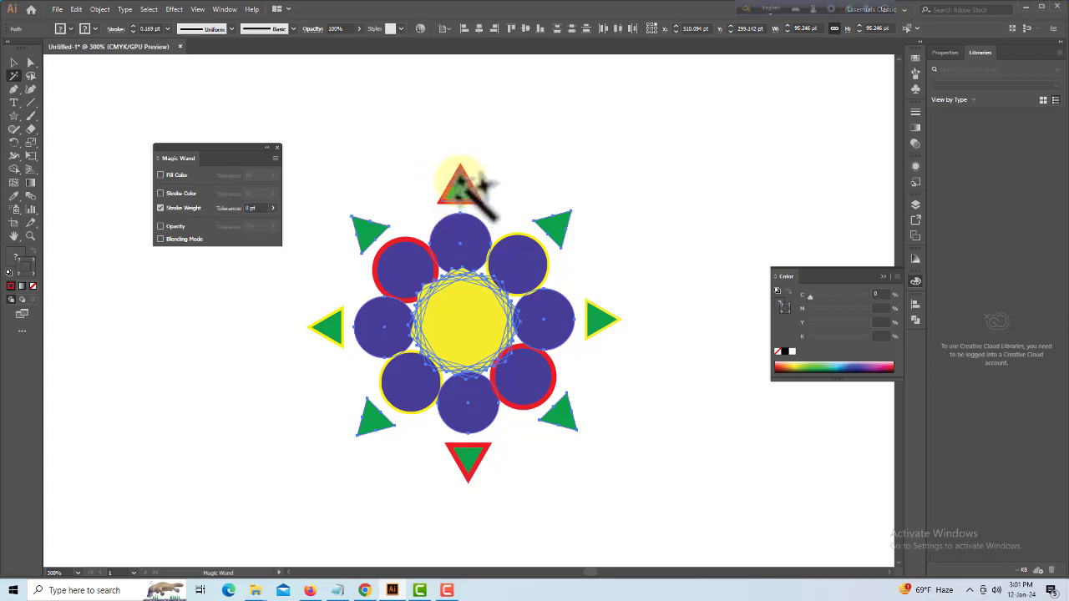
pyautogui.click(13, 63)
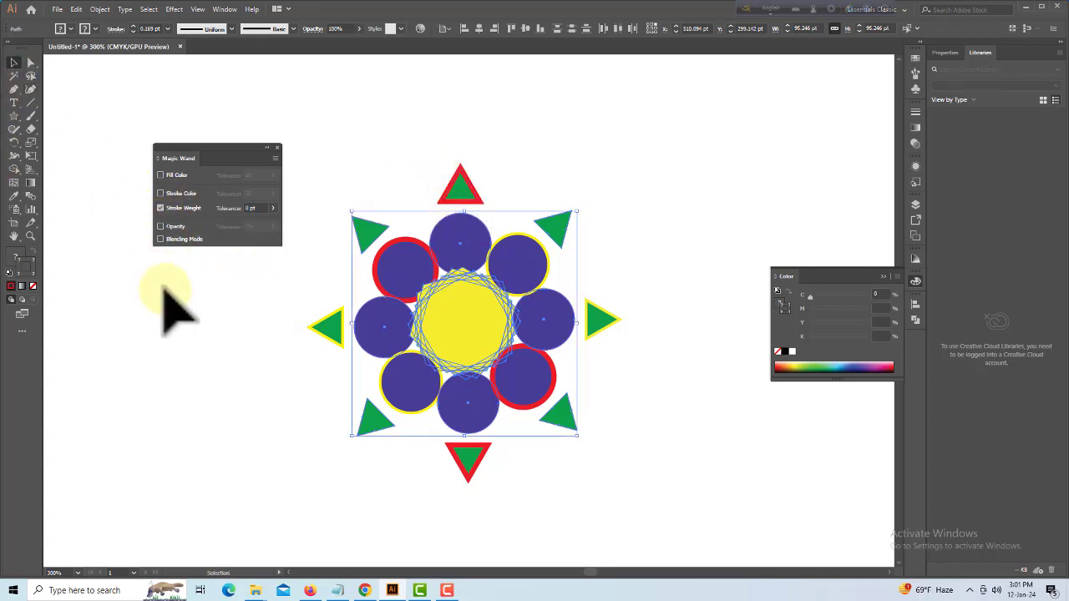
pyautogui.click(235, 285)
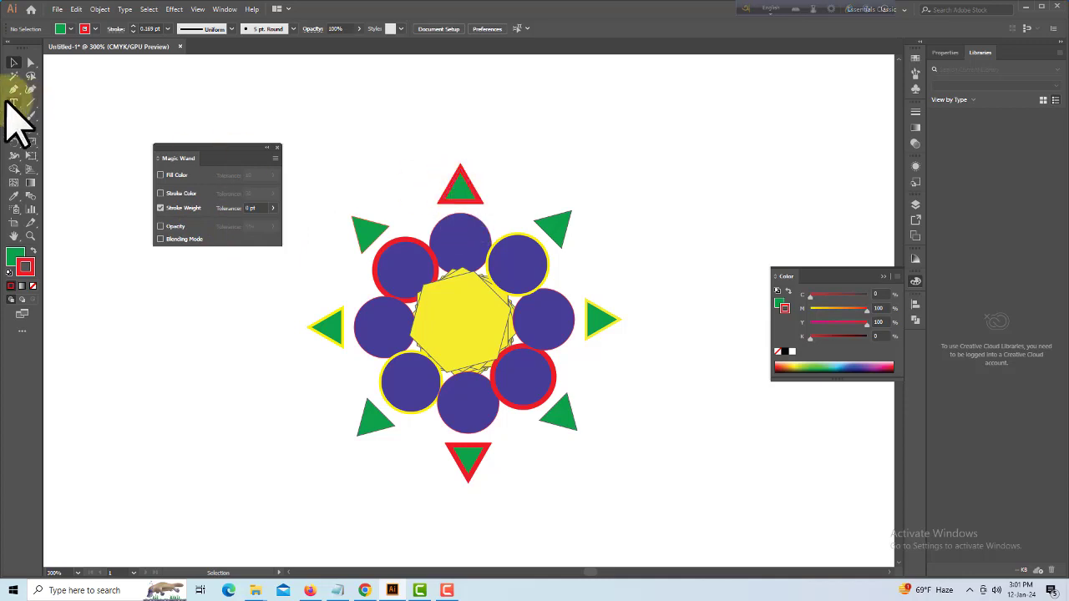
# Wand-select the 2 pt red outlines, then the 1 pt yellow-outlined shapes, and disable Stroke Weight matching.
pyautogui.click(14, 76)
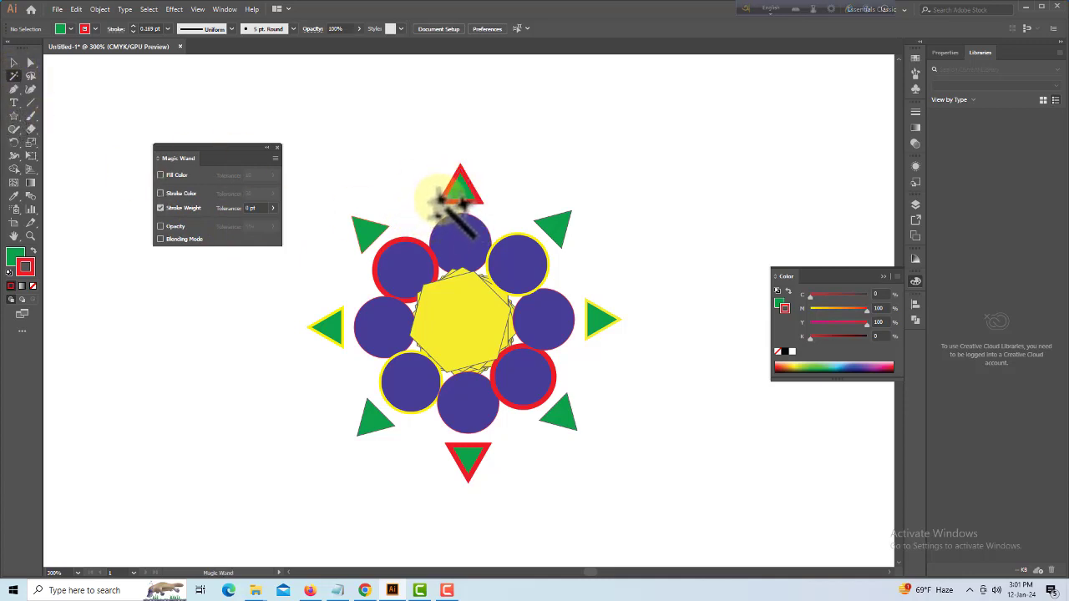
pyautogui.click(440, 199)
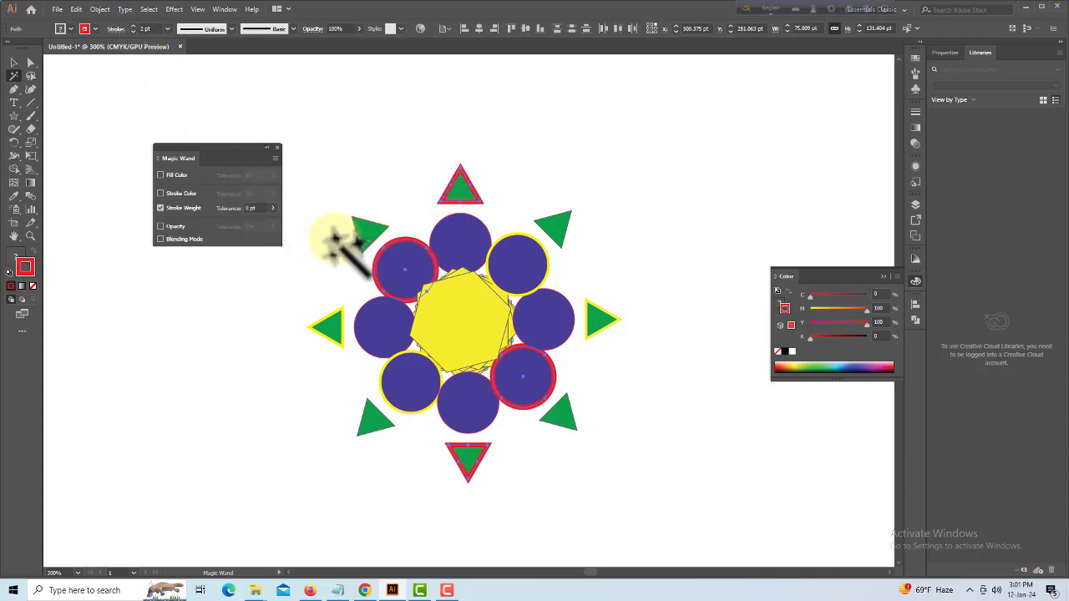
pyautogui.click(467, 263)
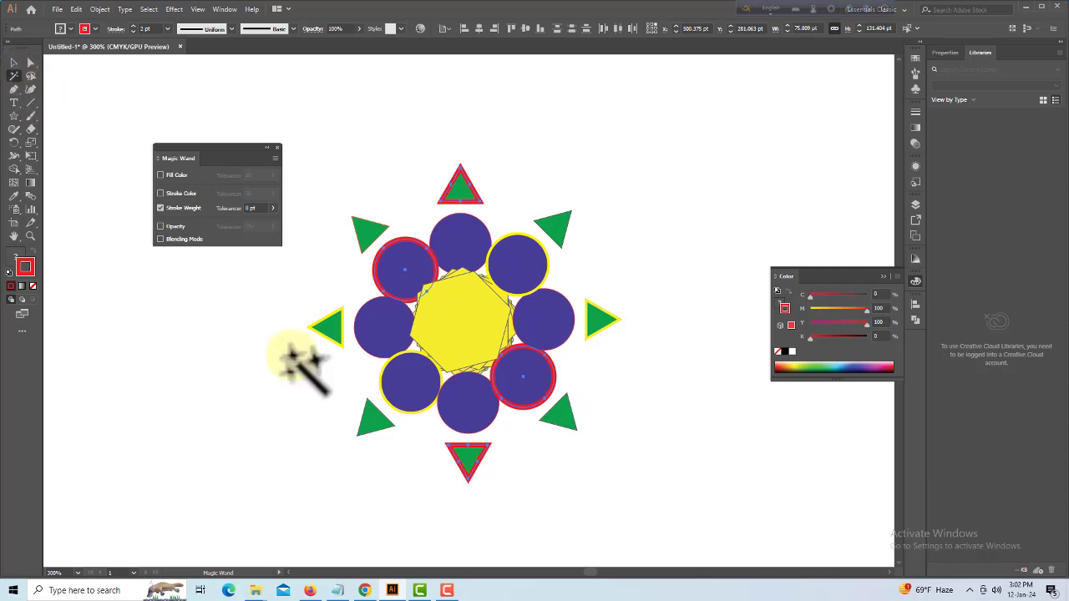
pyautogui.click(449, 416)
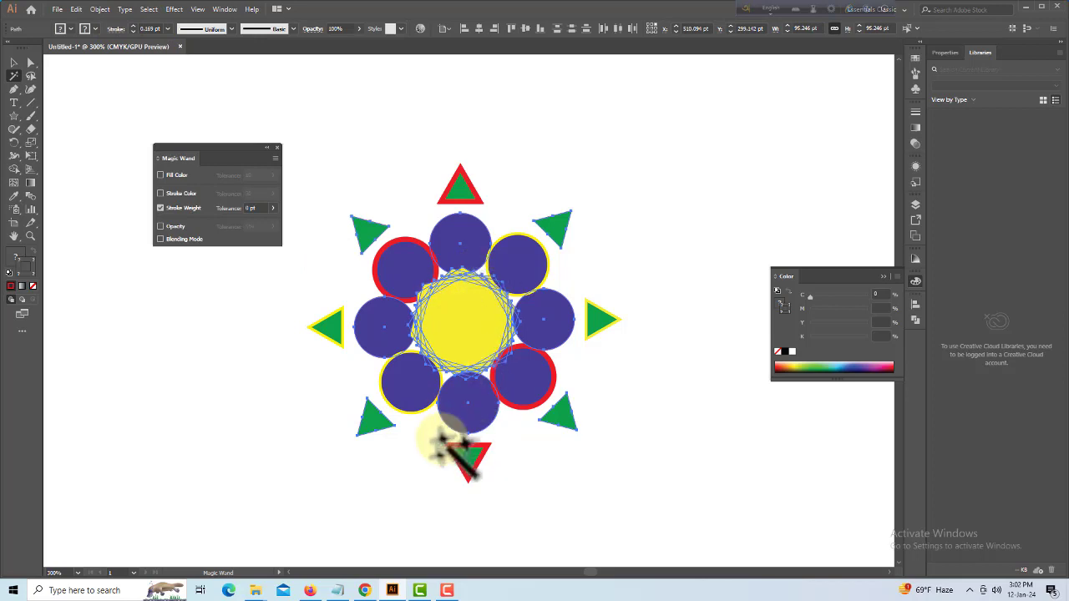
pyautogui.click(409, 402)
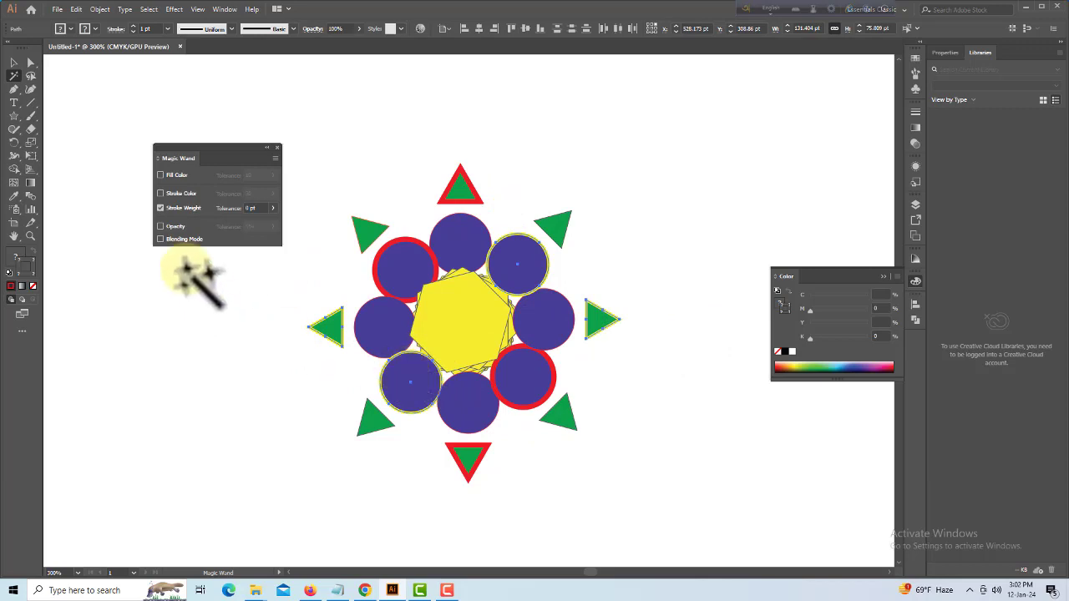
pyautogui.click(161, 208)
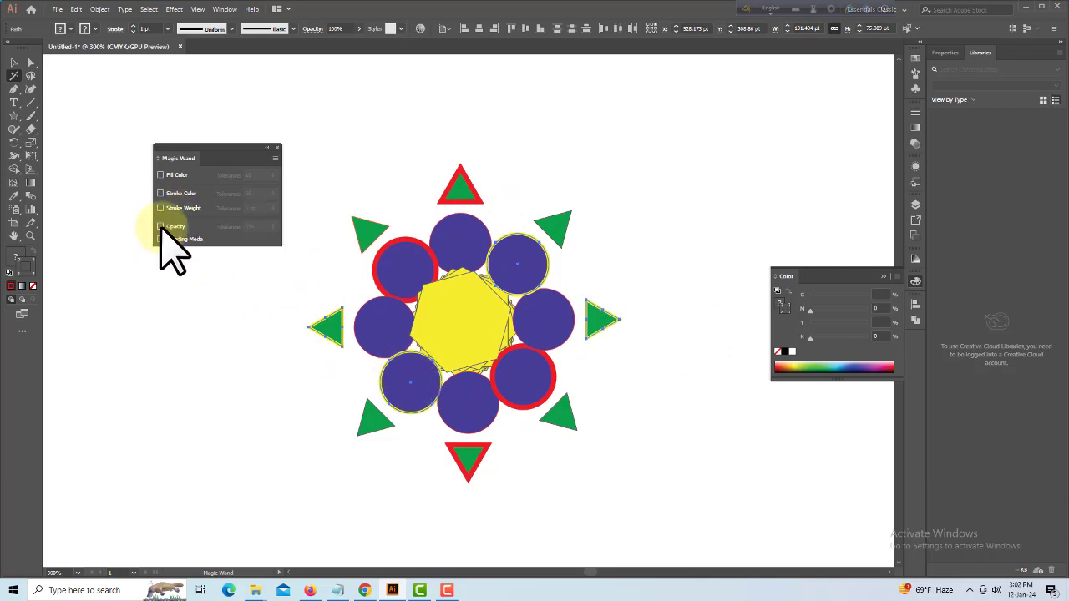
# Switch Magic Wand matching to Opacity, test it on the circles, then close the Color panel.
pyautogui.click(160, 226)
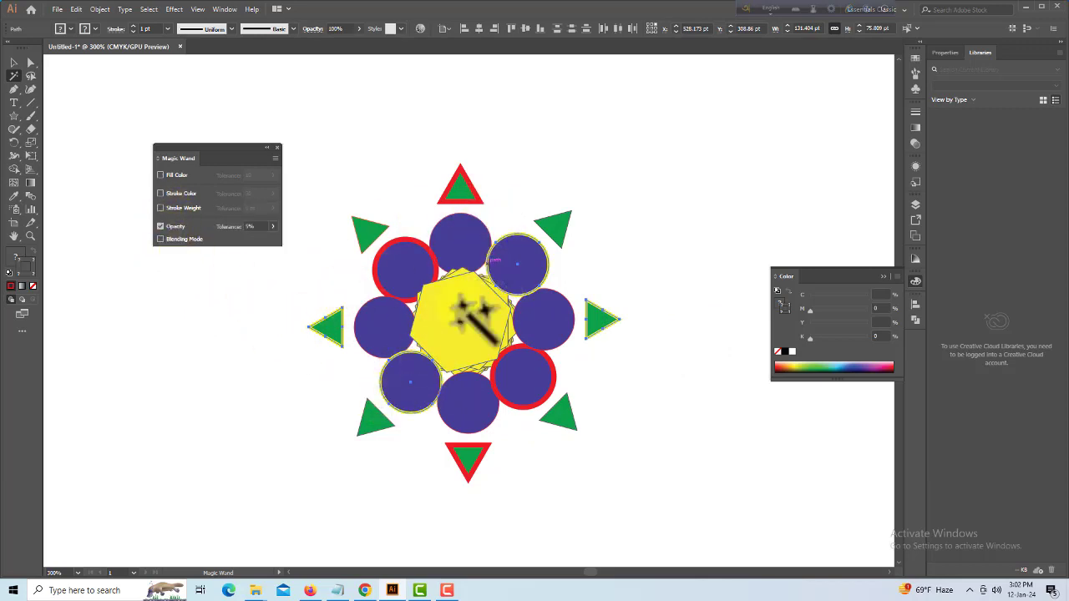
pyautogui.click(514, 250)
pyautogui.click(426, 403)
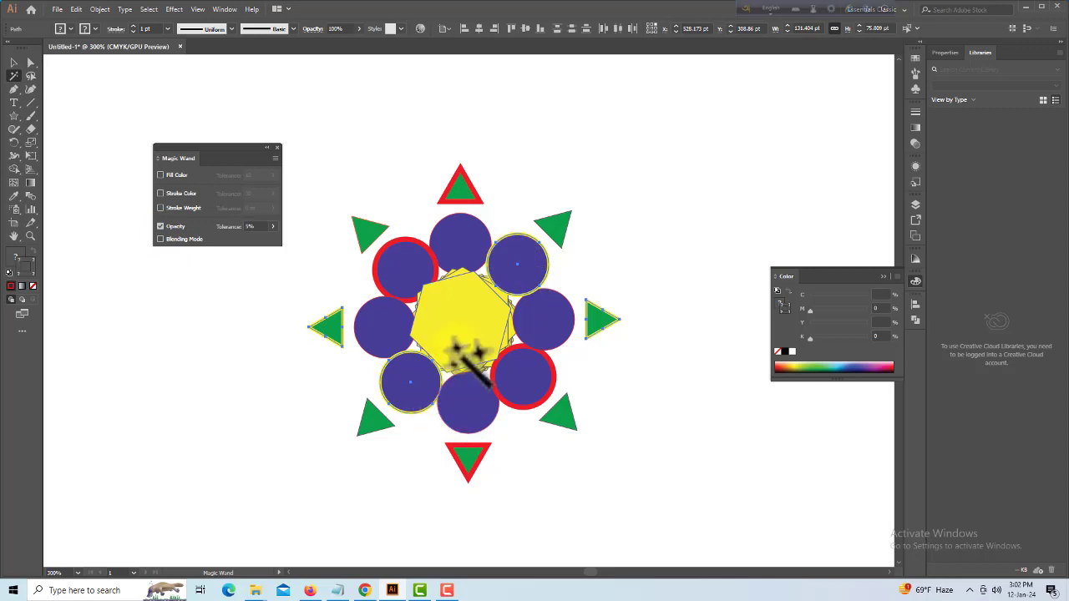
pyautogui.click(440, 382)
pyautogui.click(377, 324)
pyautogui.click(14, 64)
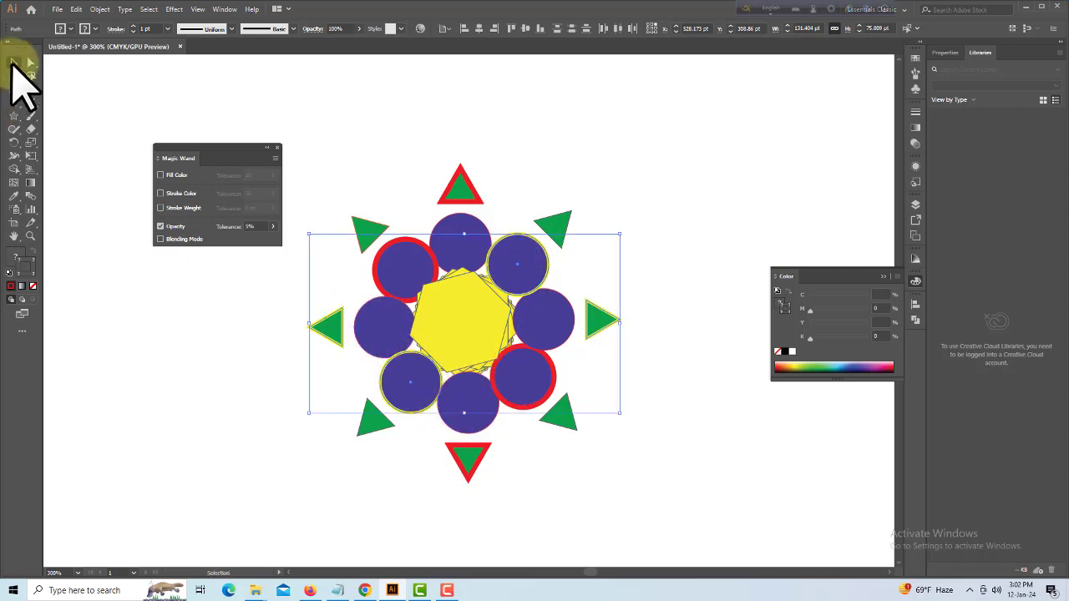
pyautogui.click(380, 330)
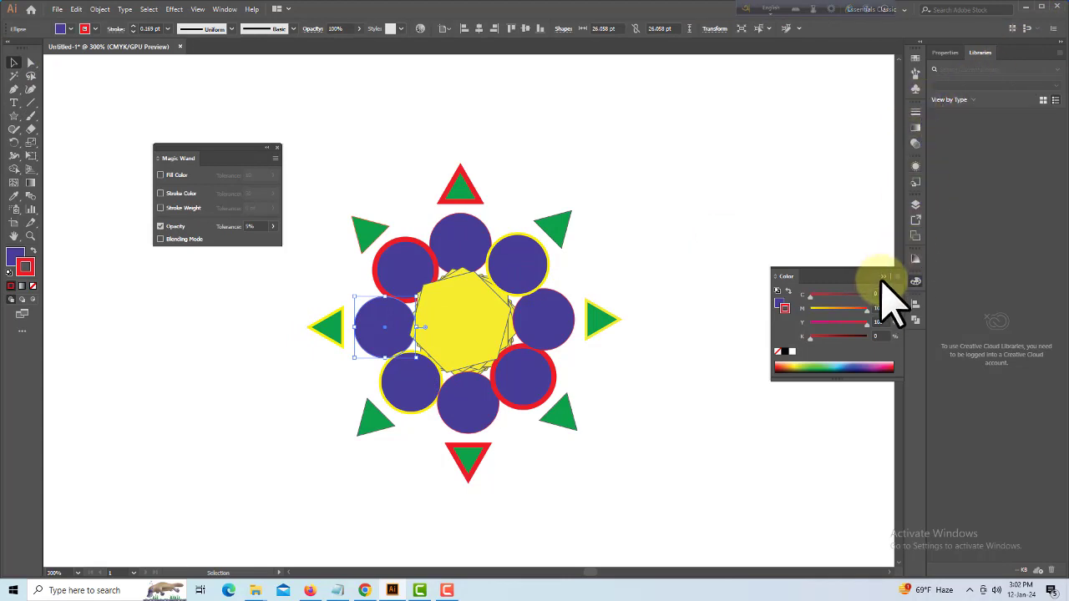
pyautogui.click(910, 255)
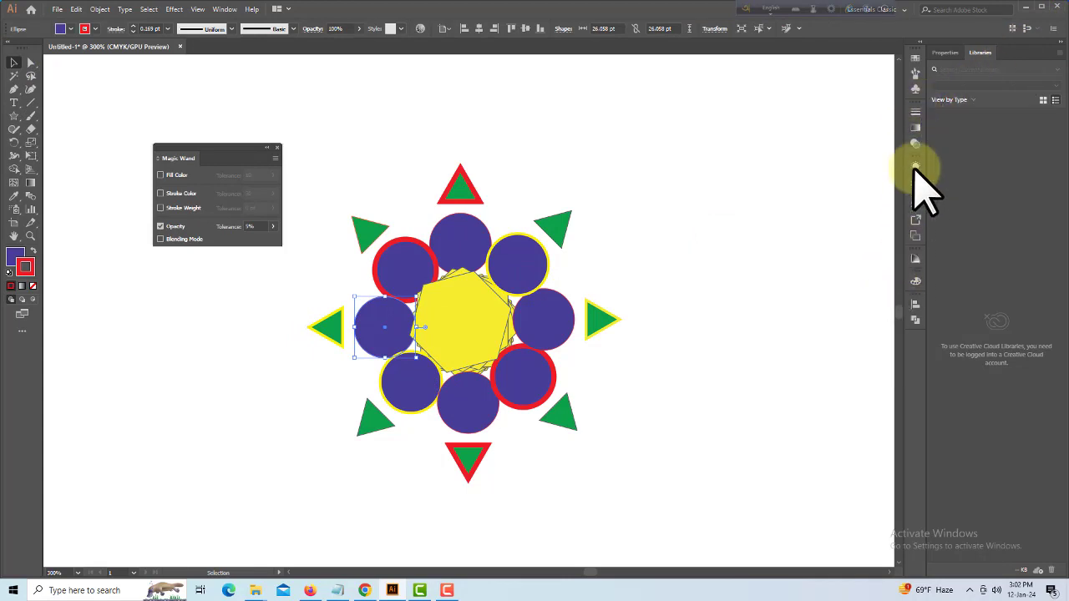
# Set the left and upper-right circles to 50% opacity and the bottom circle to 25%.
pyautogui.click(916, 112)
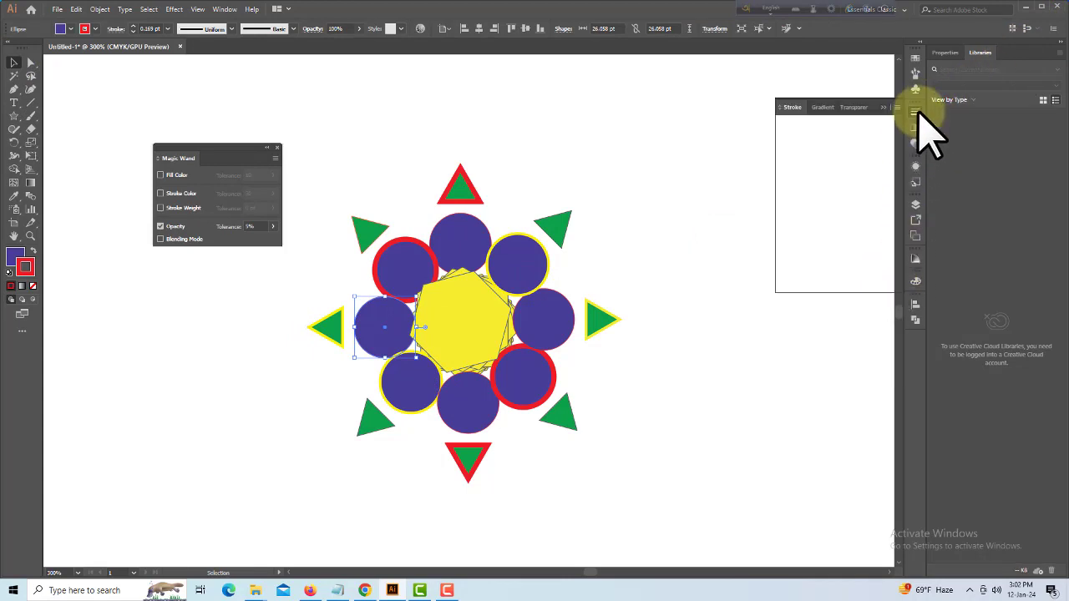
pyautogui.click(859, 107)
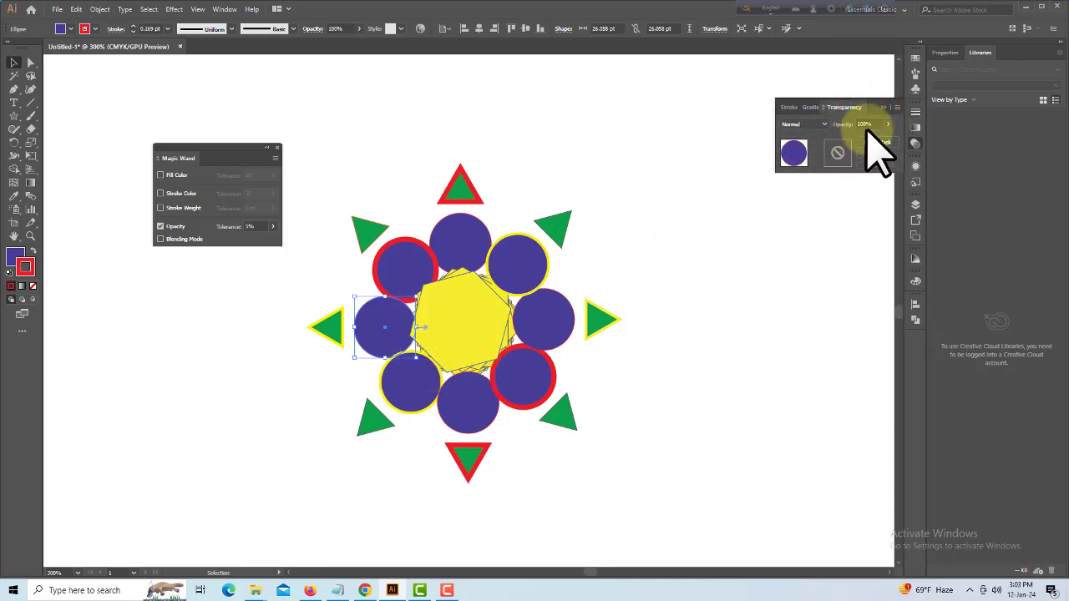
pyautogui.click(869, 123)
pyautogui.write('50')
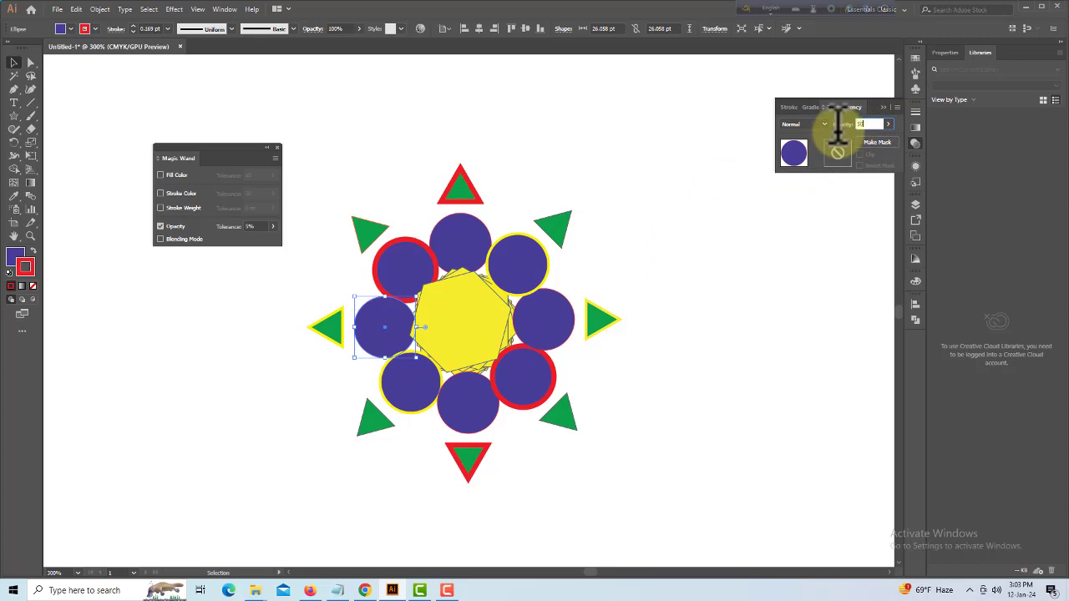
pyautogui.press('Return')
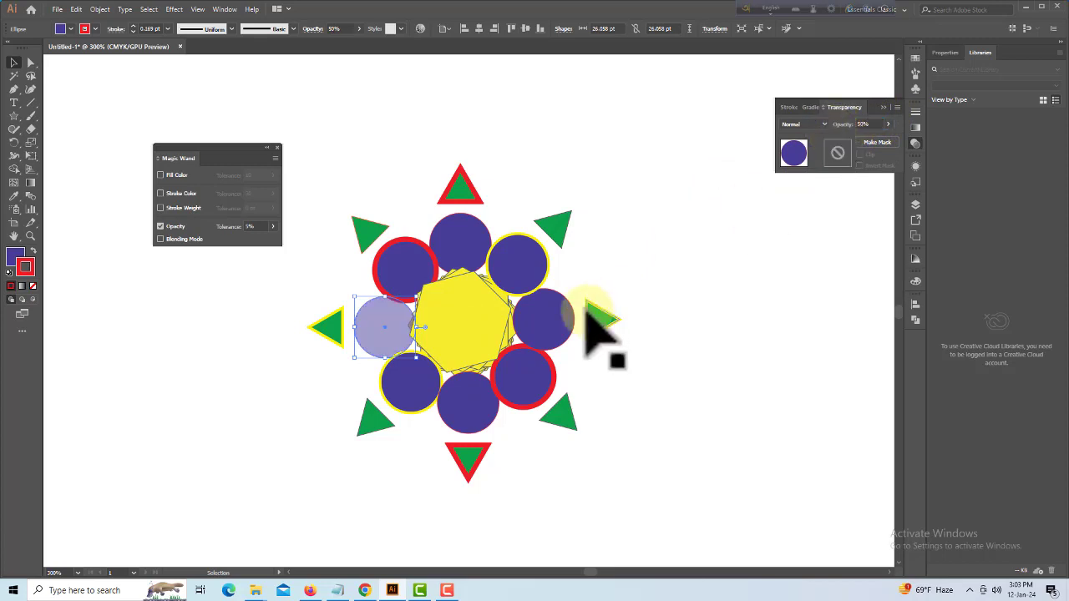
pyautogui.click(518, 267)
pyautogui.click(868, 122)
pyautogui.write('50')
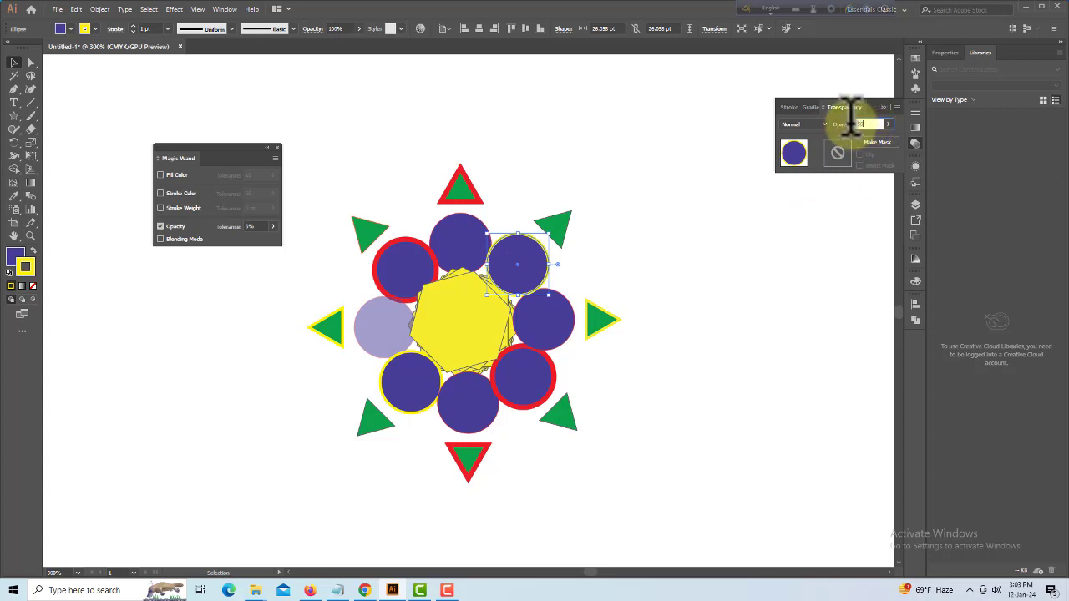
pyautogui.press('Return')
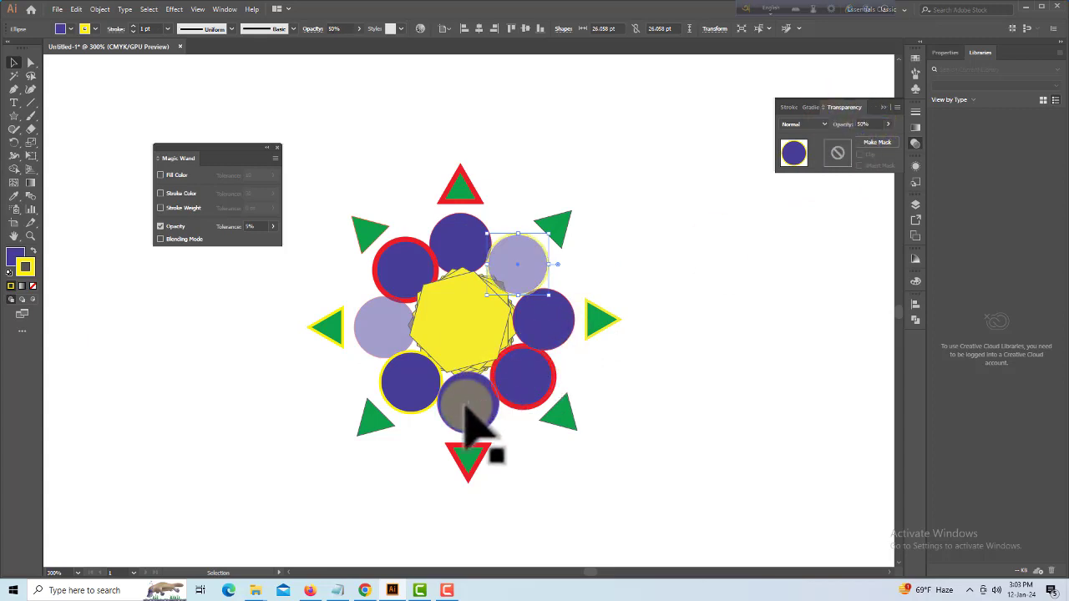
pyautogui.click(464, 406)
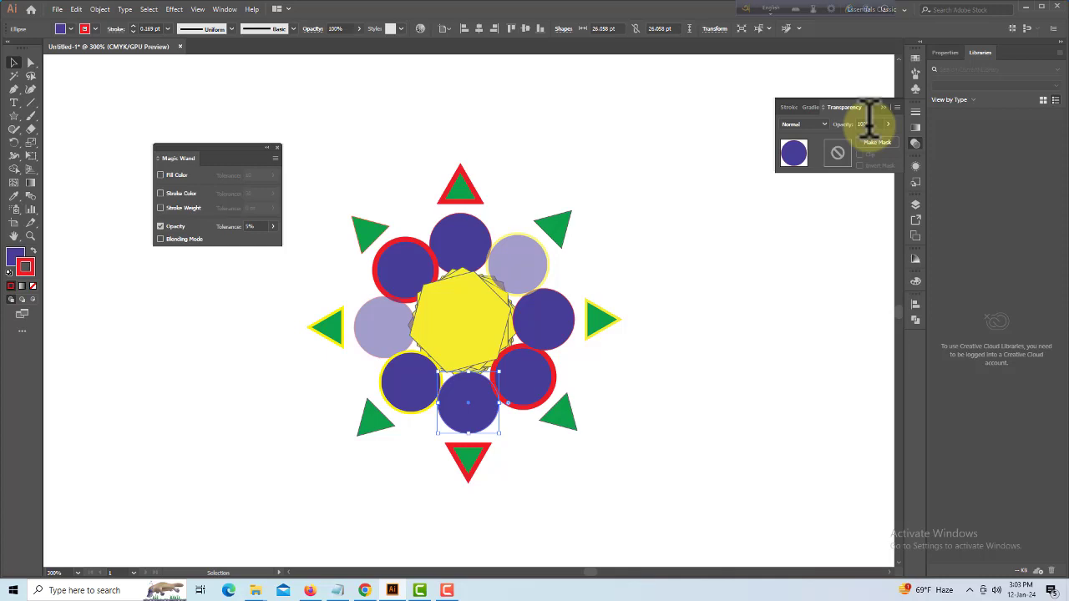
pyautogui.press('Return')
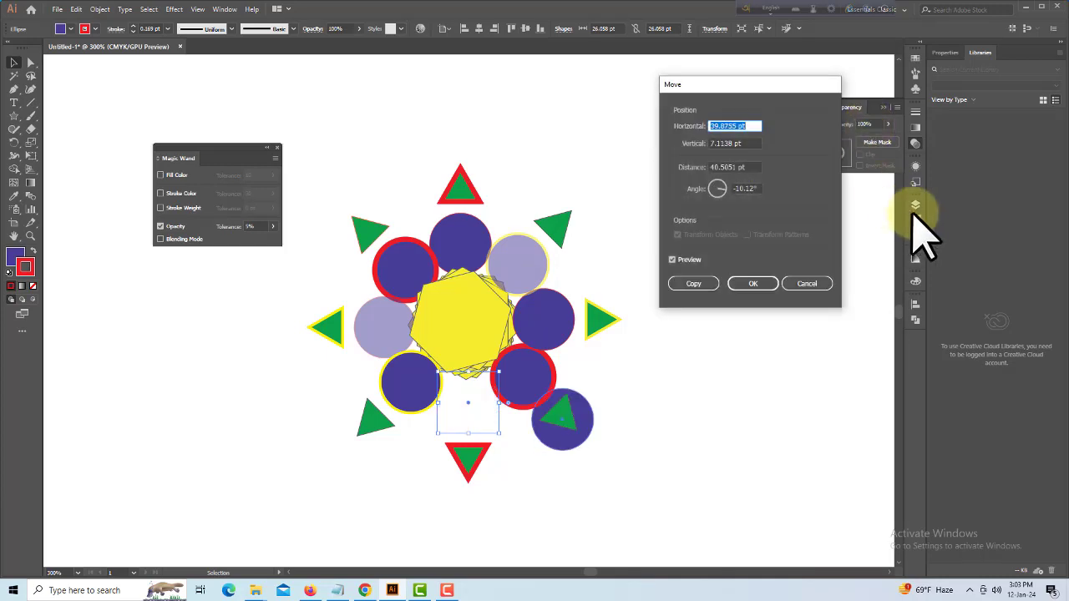
pyautogui.press('Return')
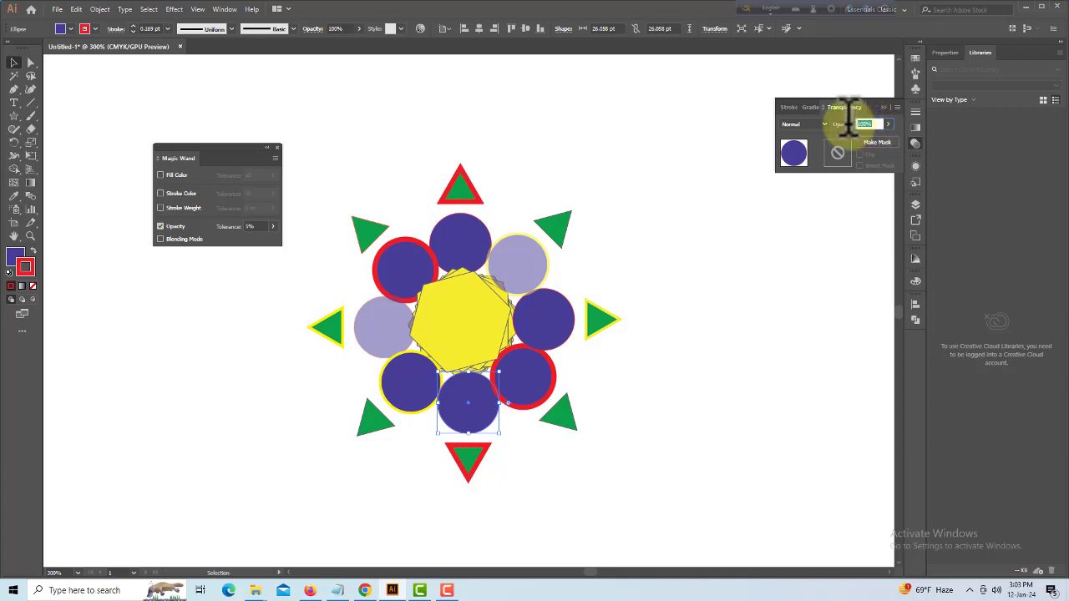
pyautogui.write('25')
pyautogui.press('Return')
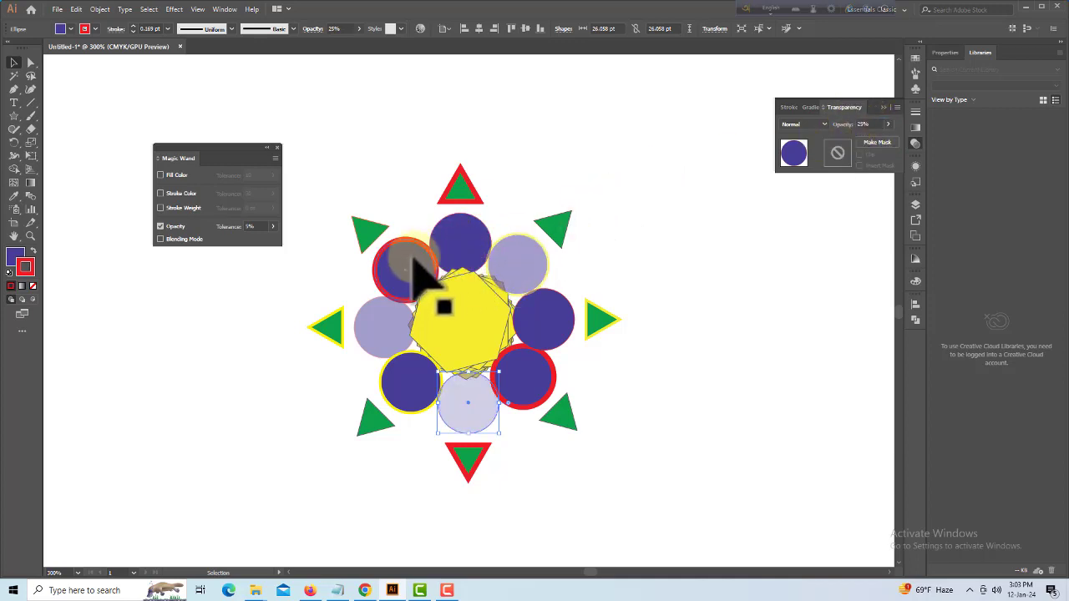
# Set the top circle to 25%, two green triangles to 75%, and the bottom triangle to 50% opacity.
pyautogui.click(458, 240)
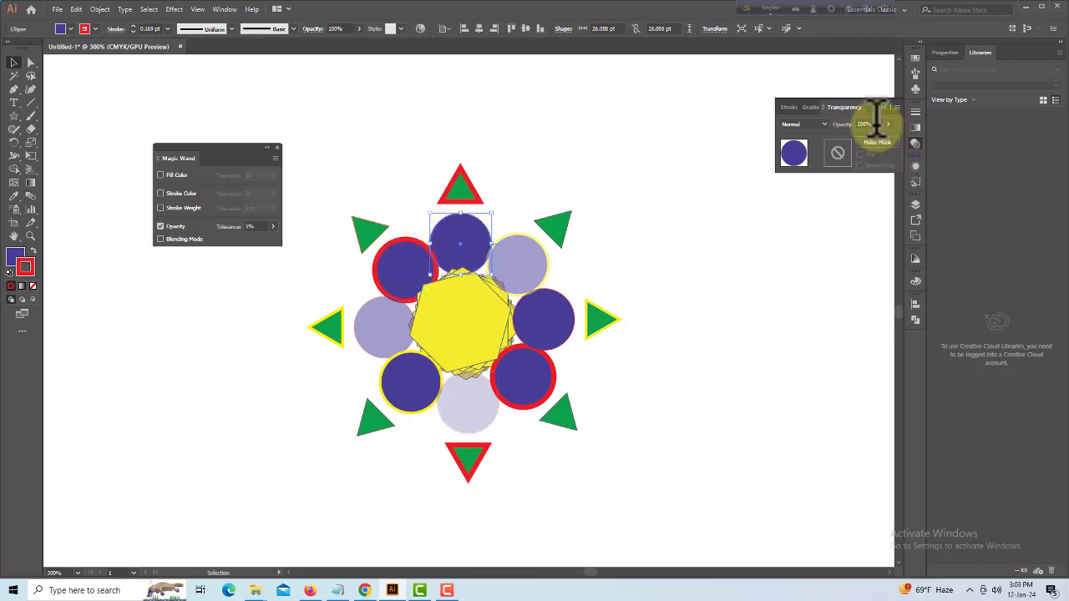
pyautogui.moveTo(877, 124); pyautogui.dragTo(838, 121)
pyautogui.write('25')
pyautogui.press('Return')
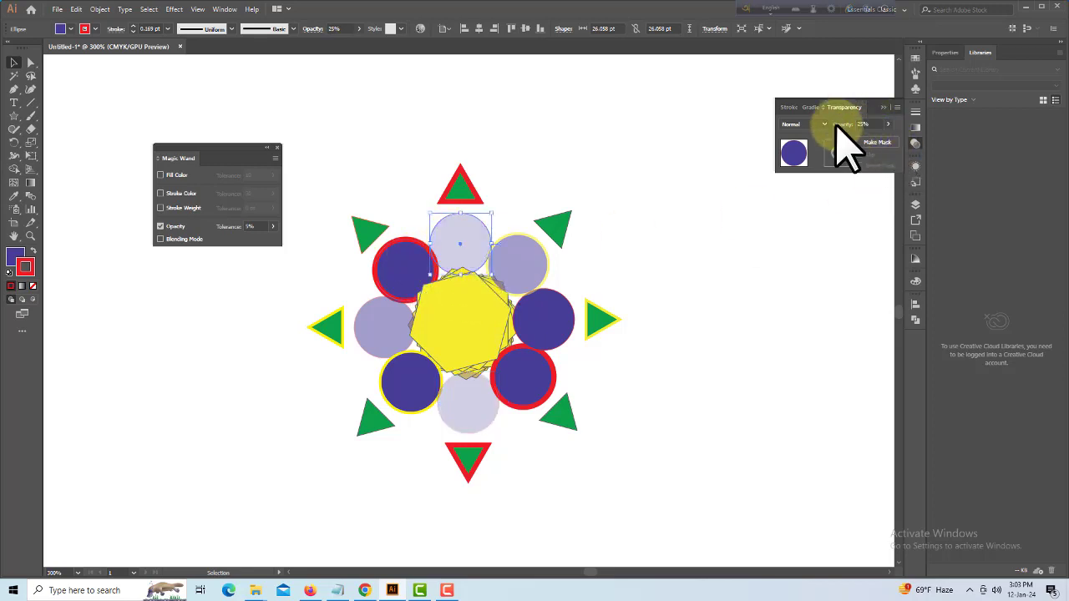
pyautogui.click(364, 228)
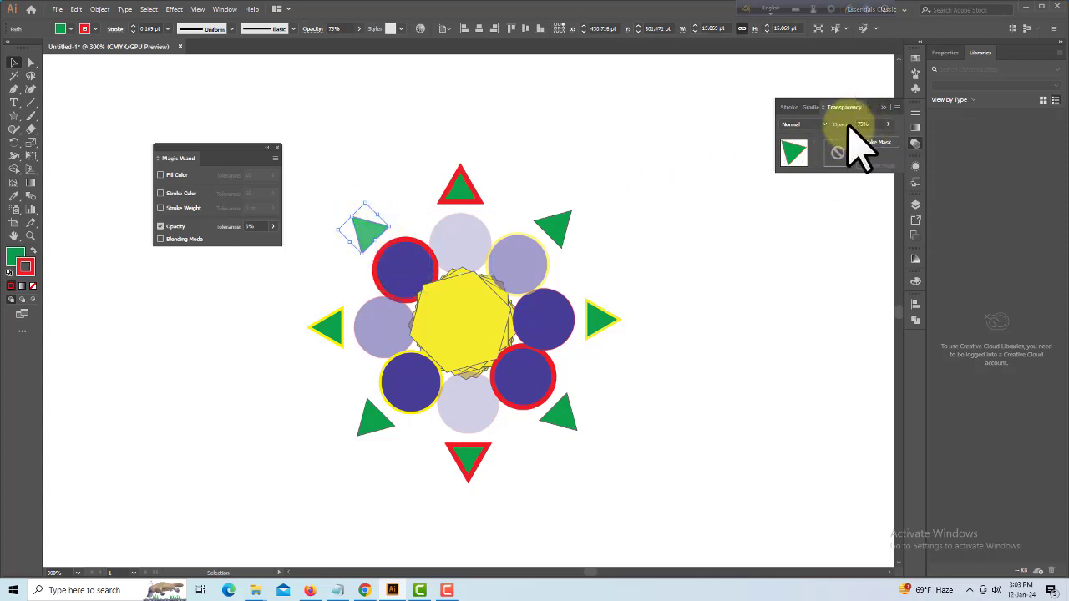
pyautogui.click(601, 321)
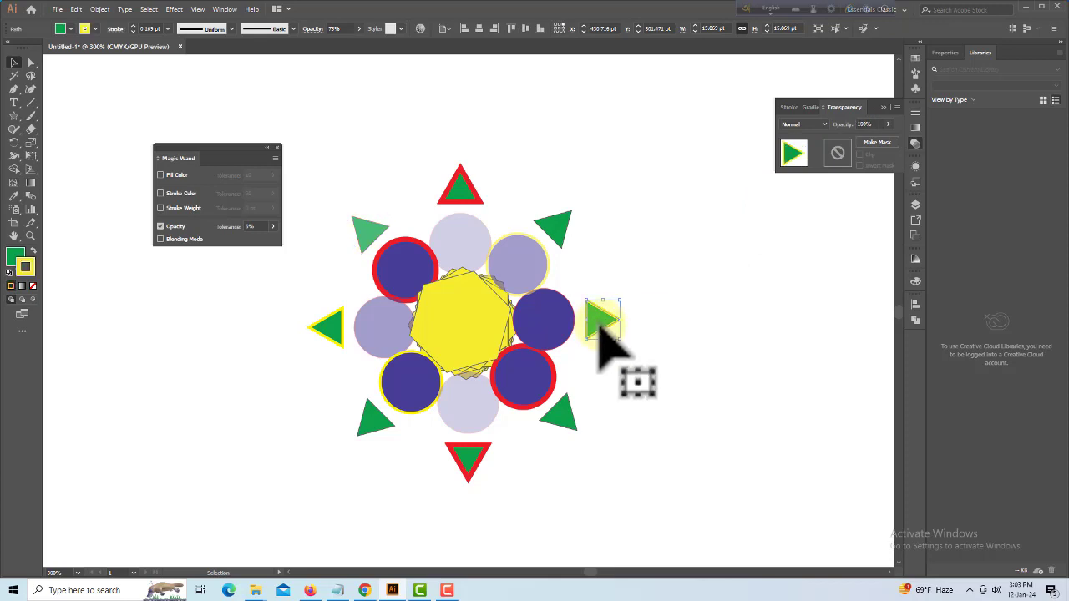
pyautogui.click(846, 123)
pyautogui.write('75')
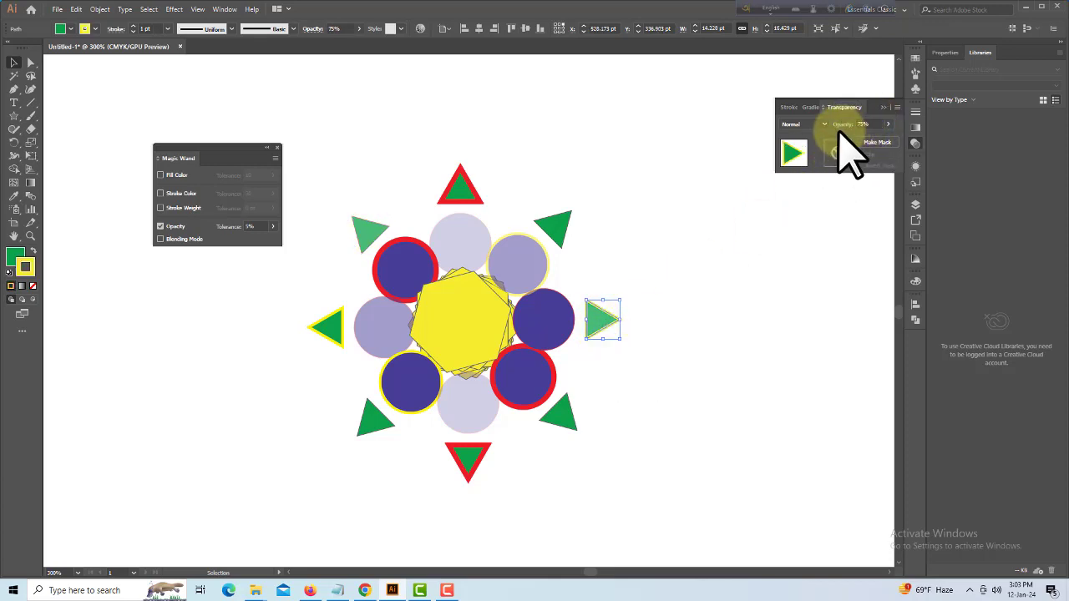
pyautogui.click(472, 468)
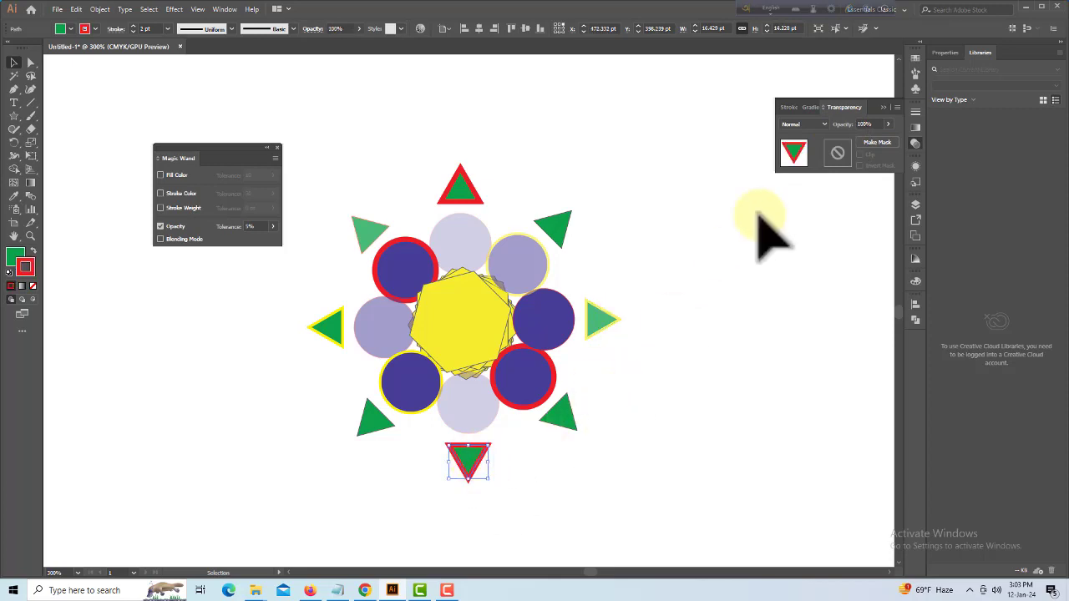
pyautogui.click(868, 124)
pyautogui.write('50')
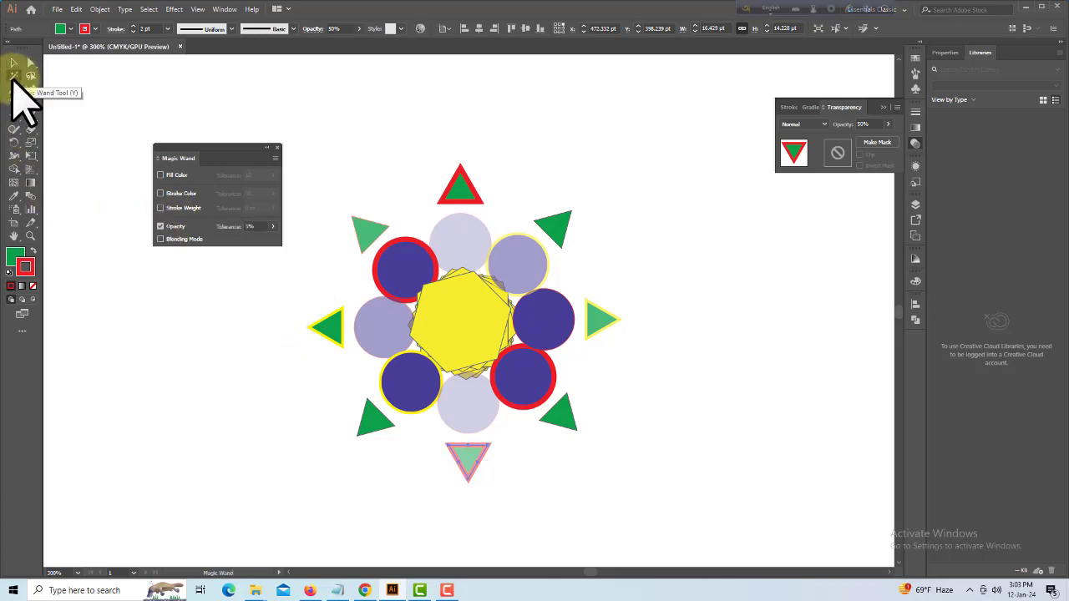
# Wand-select the 25% circles, 50% circles, 75% triangles, then full-opacity objects, and disable Opacity matching.
pyautogui.click(14, 76)
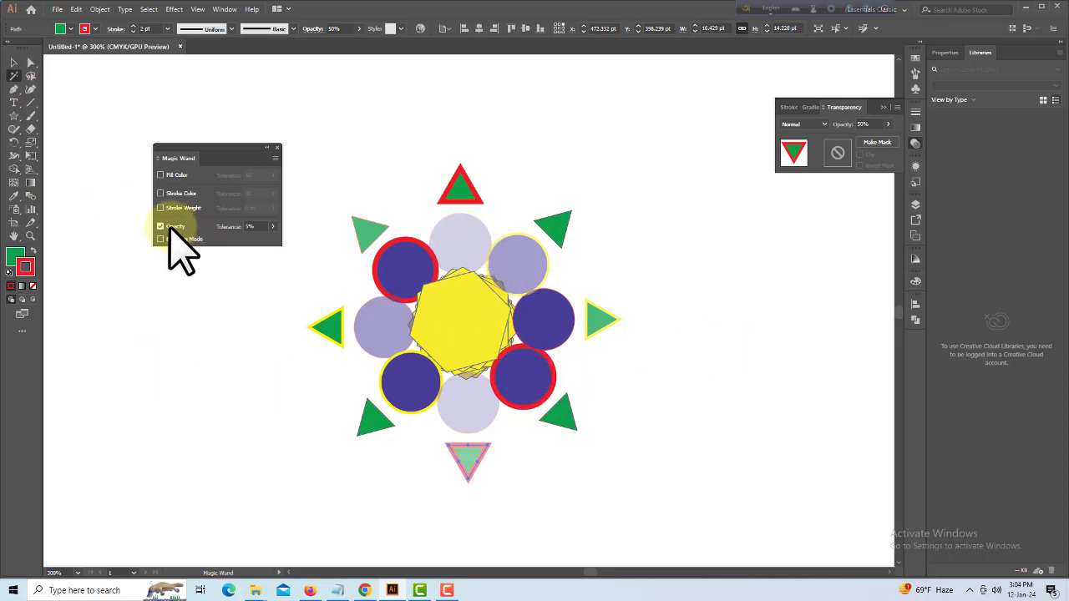
pyautogui.click(464, 244)
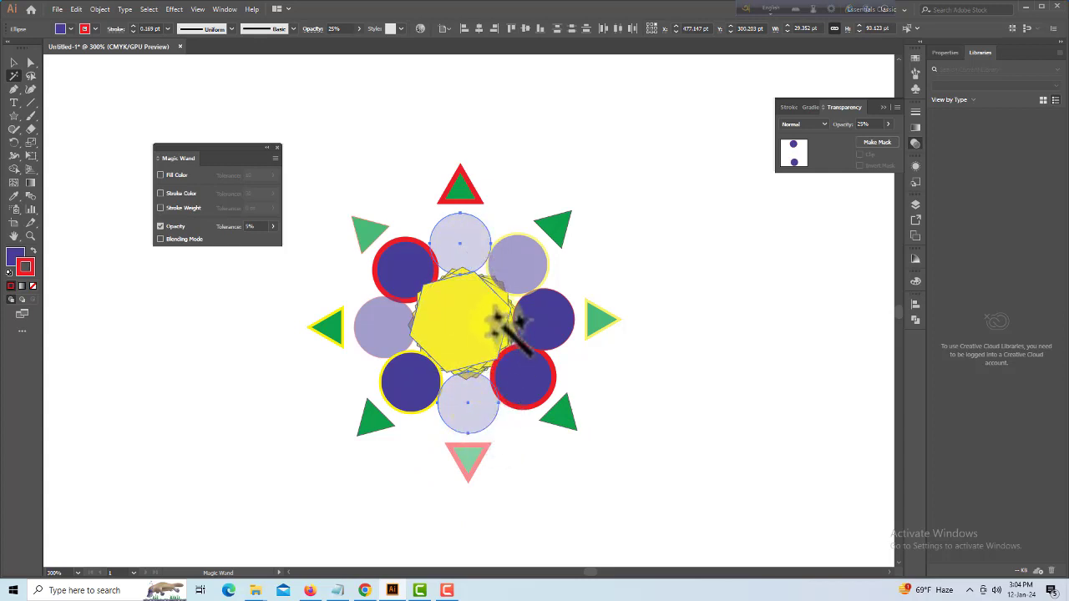
pyautogui.click(522, 265)
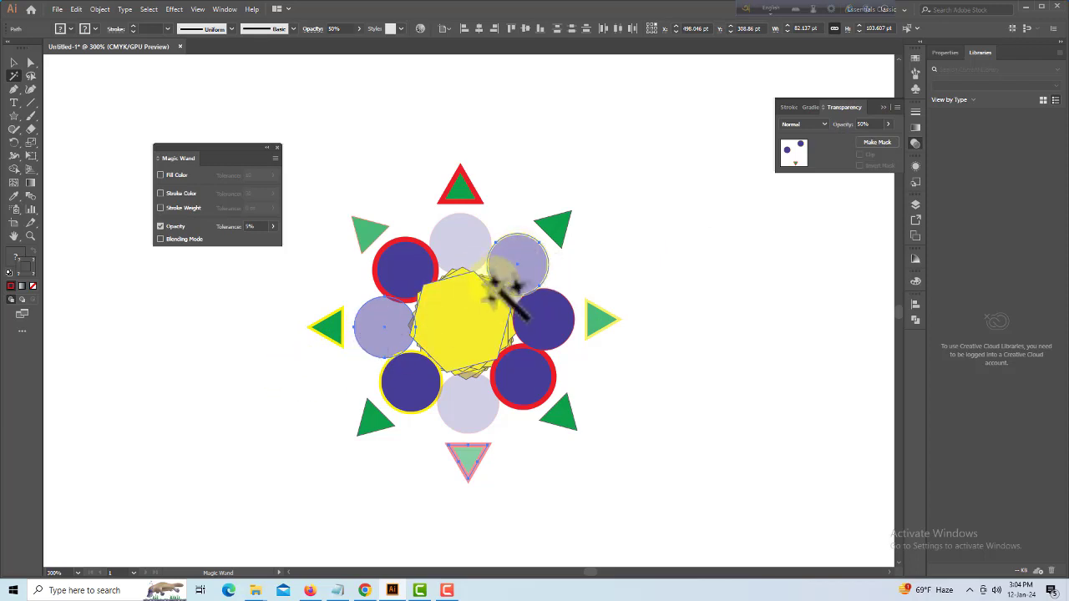
pyautogui.click(365, 233)
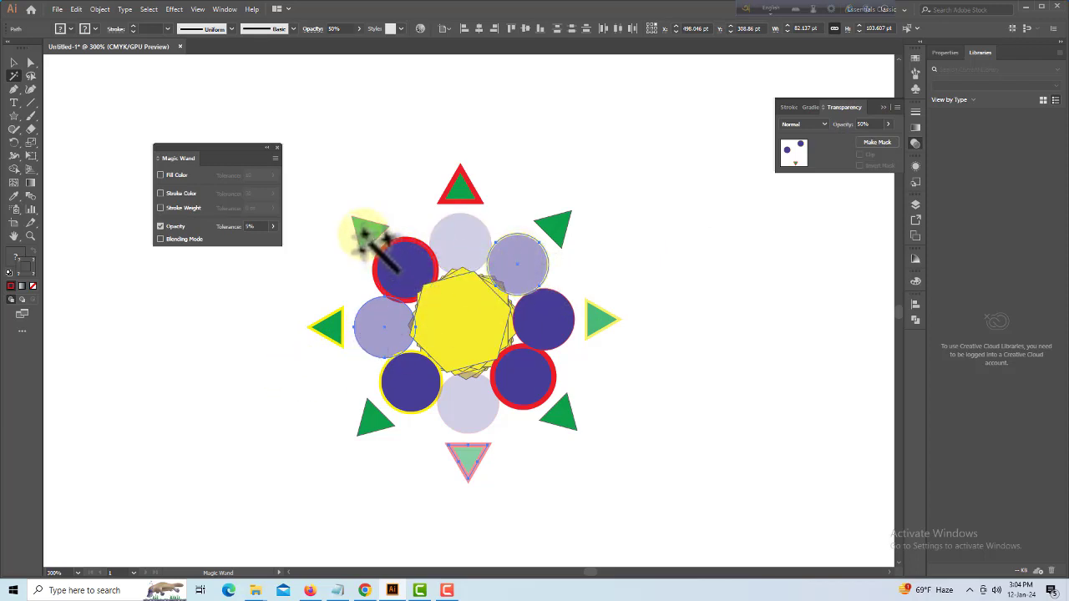
pyautogui.click(862, 140)
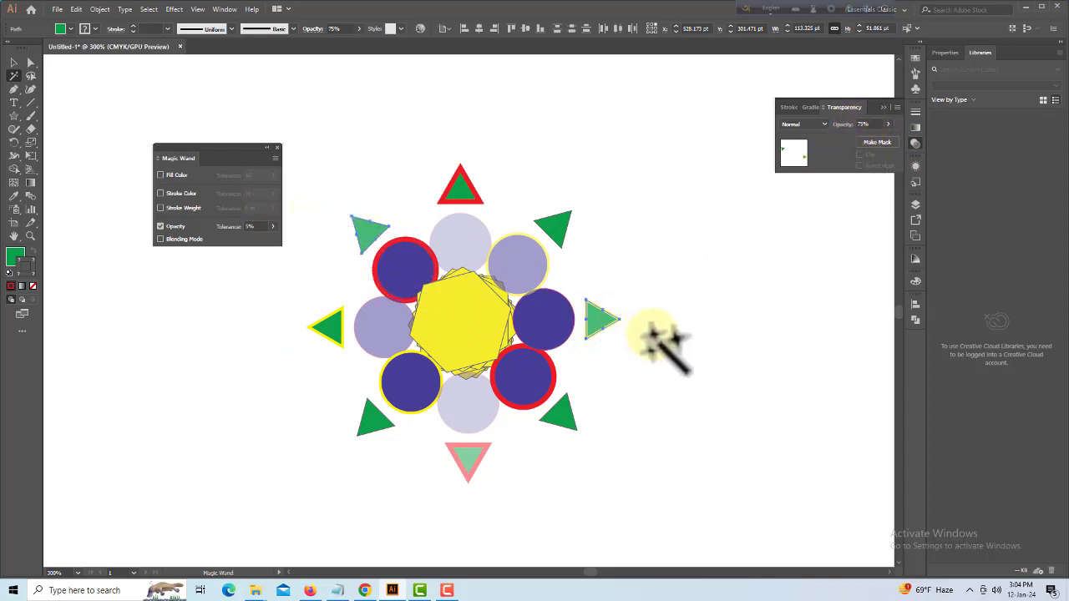
pyautogui.click(328, 326)
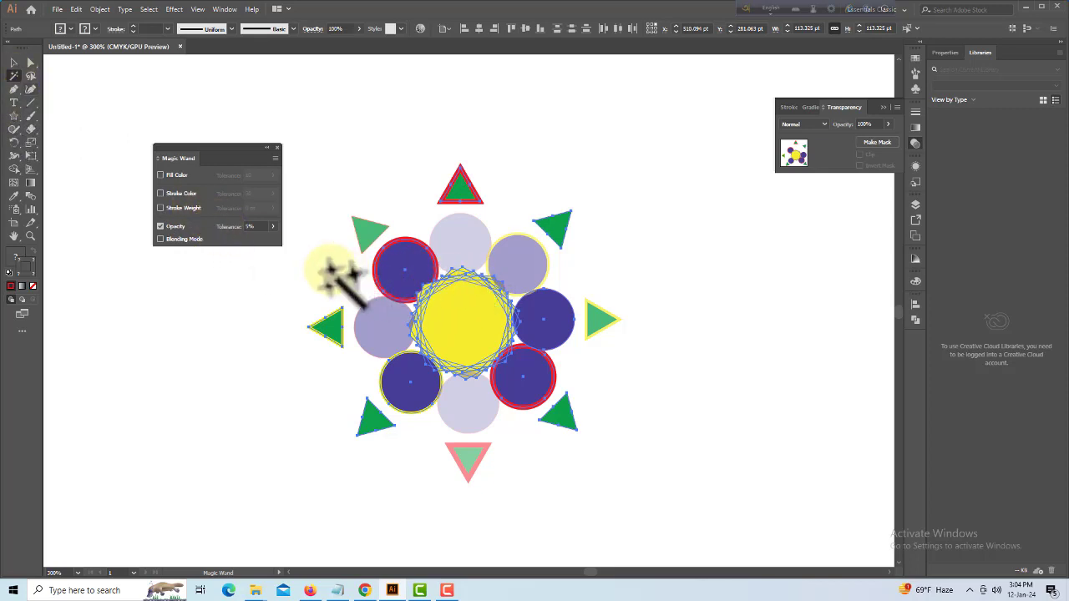
pyautogui.click(166, 226)
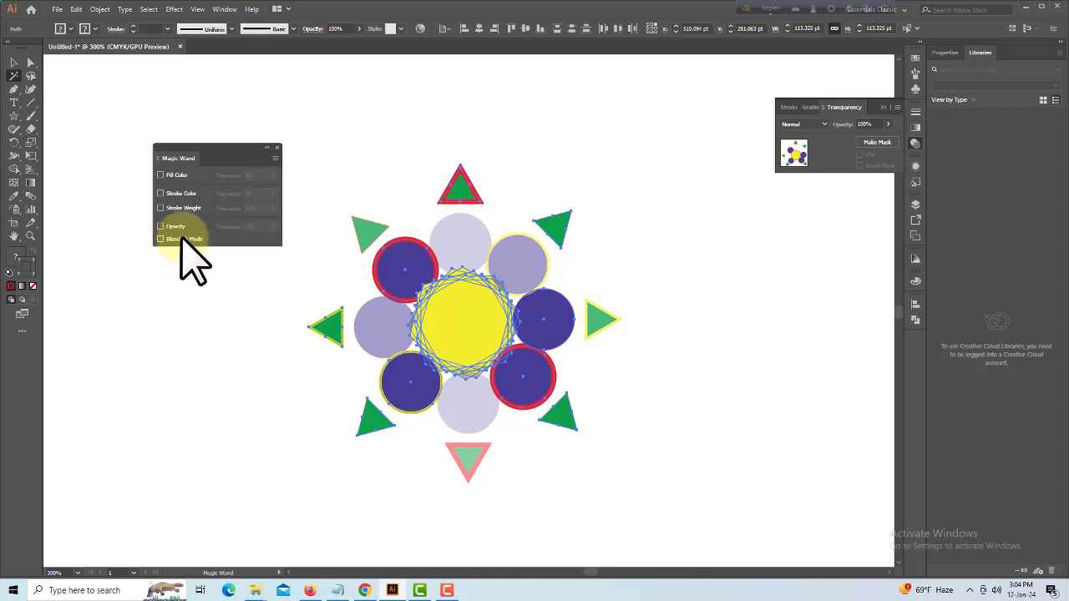
# Set the left and right green triangles to the Multiply blend mode.
pyautogui.click(13, 63)
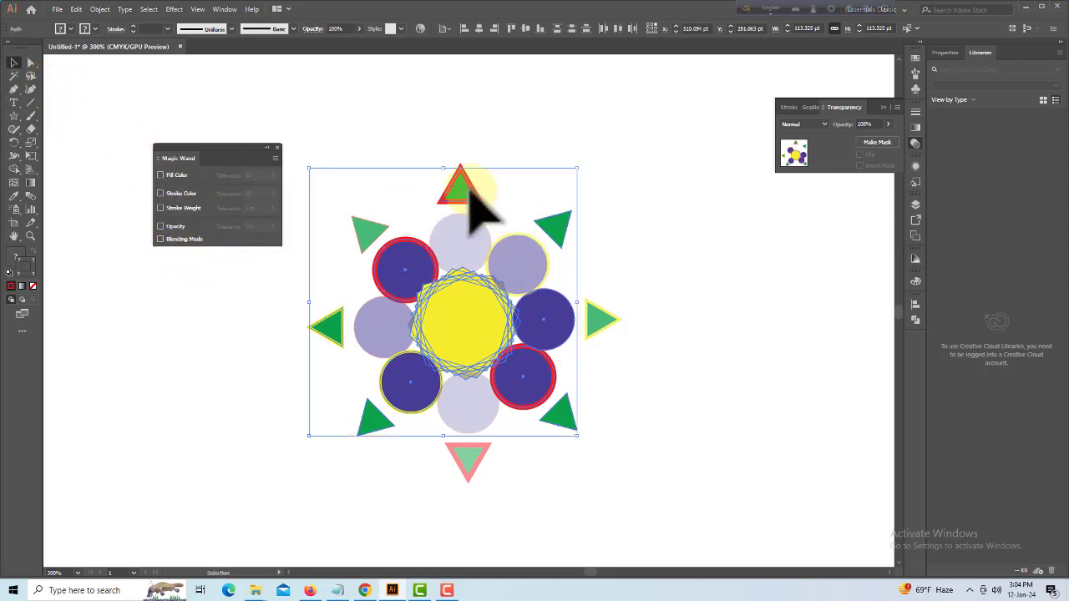
pyautogui.click(640, 253)
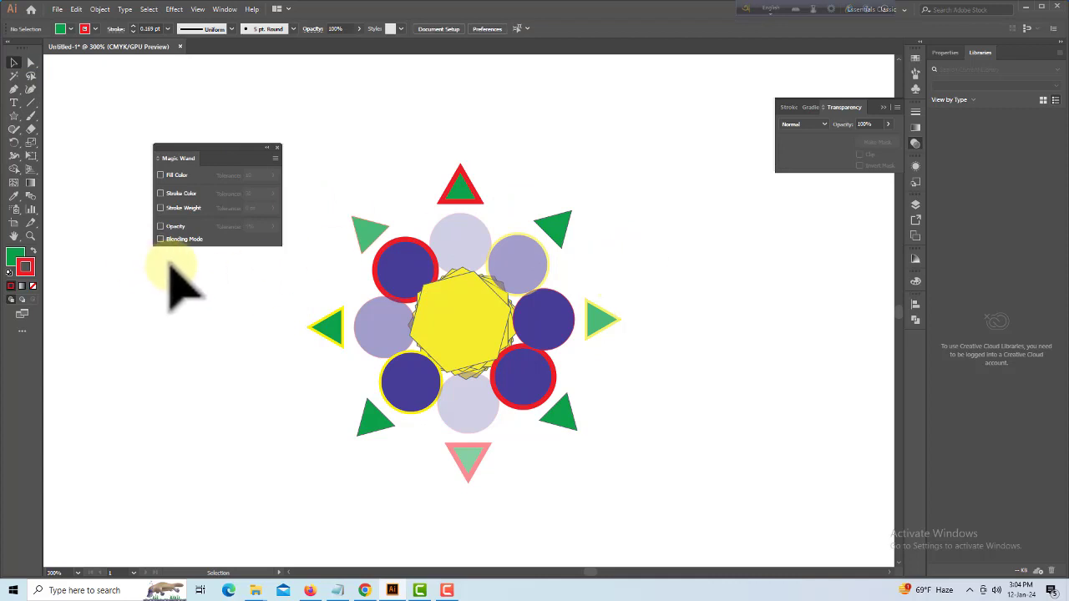
pyautogui.click(455, 188)
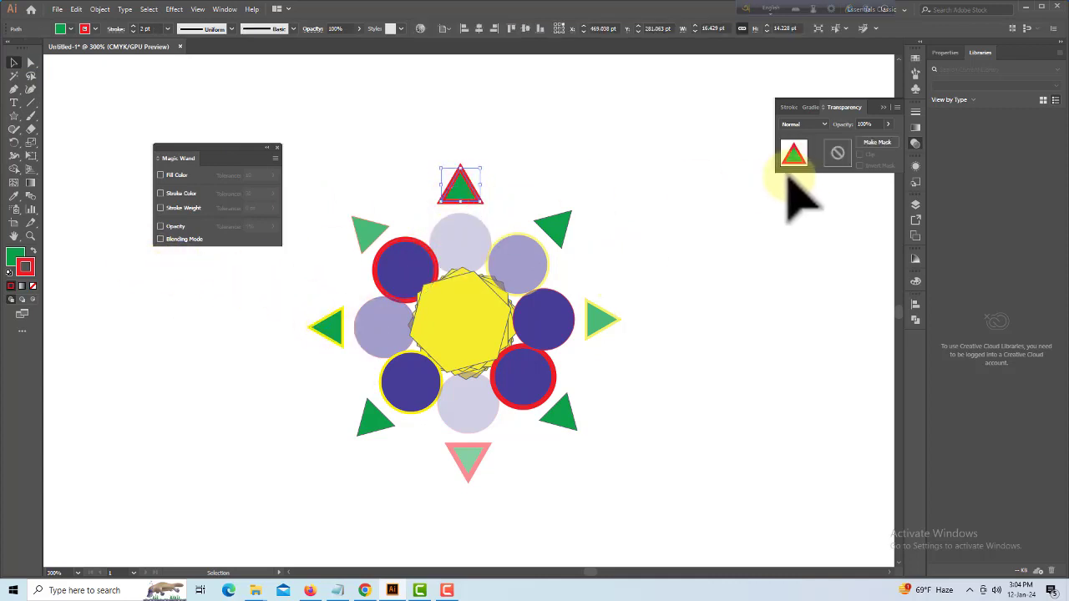
pyautogui.click(825, 125)
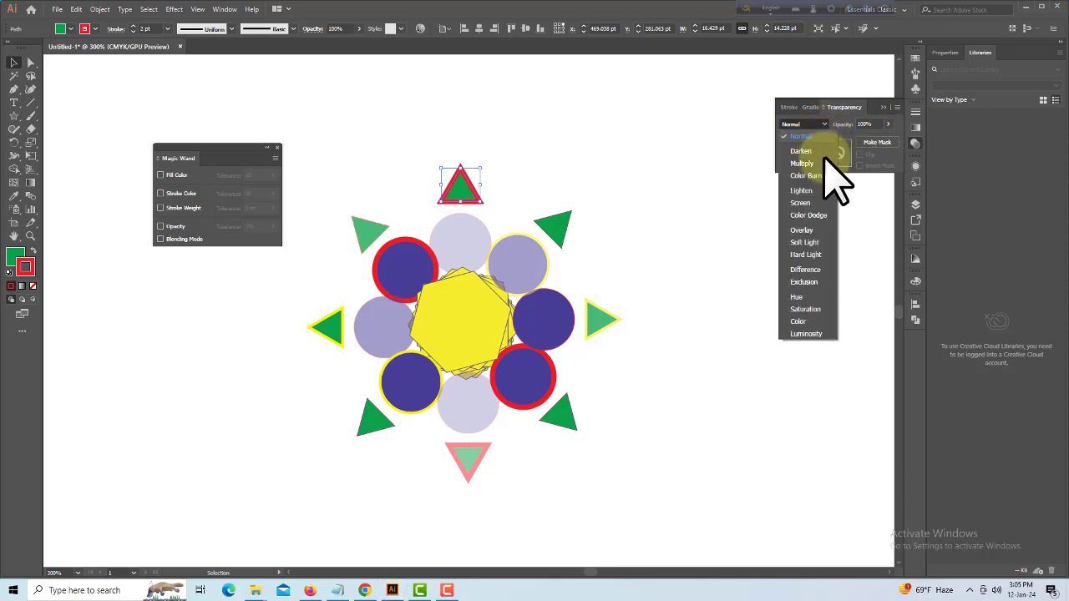
pyautogui.press('Escape')
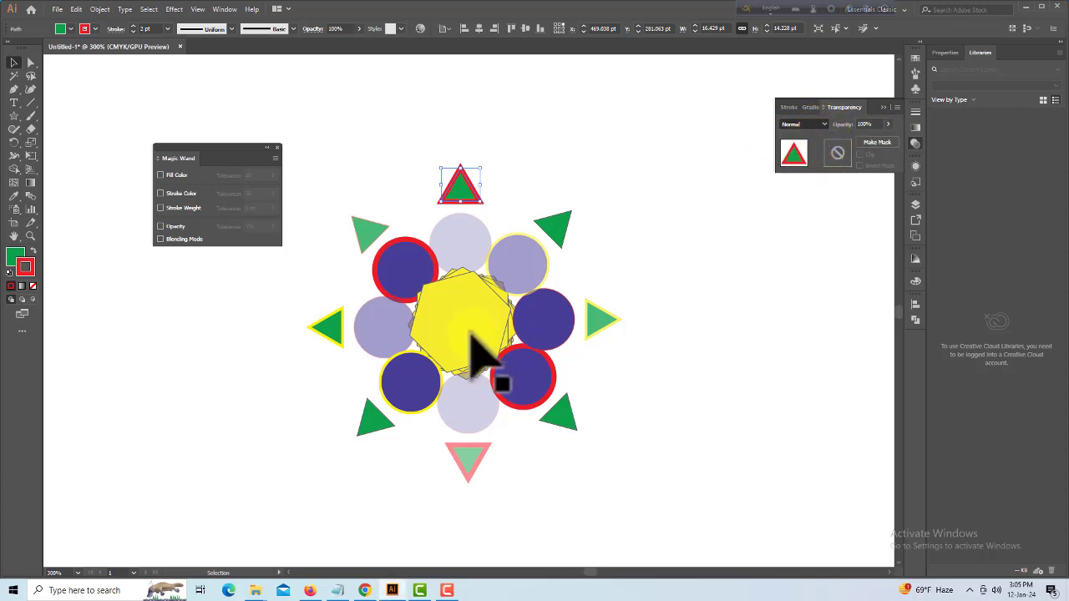
pyautogui.click(378, 428)
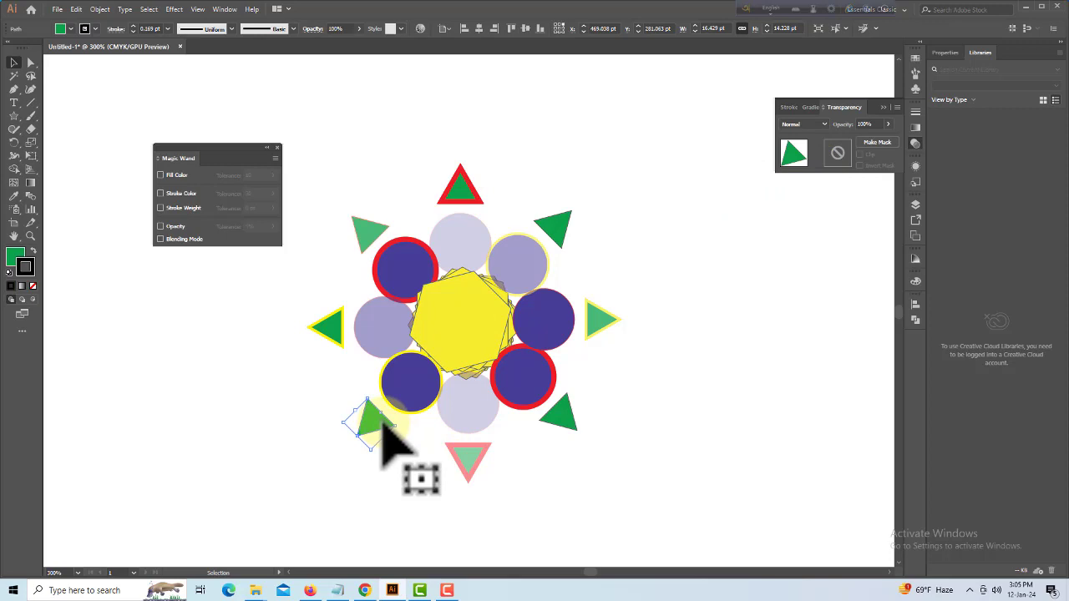
pyautogui.click(822, 125)
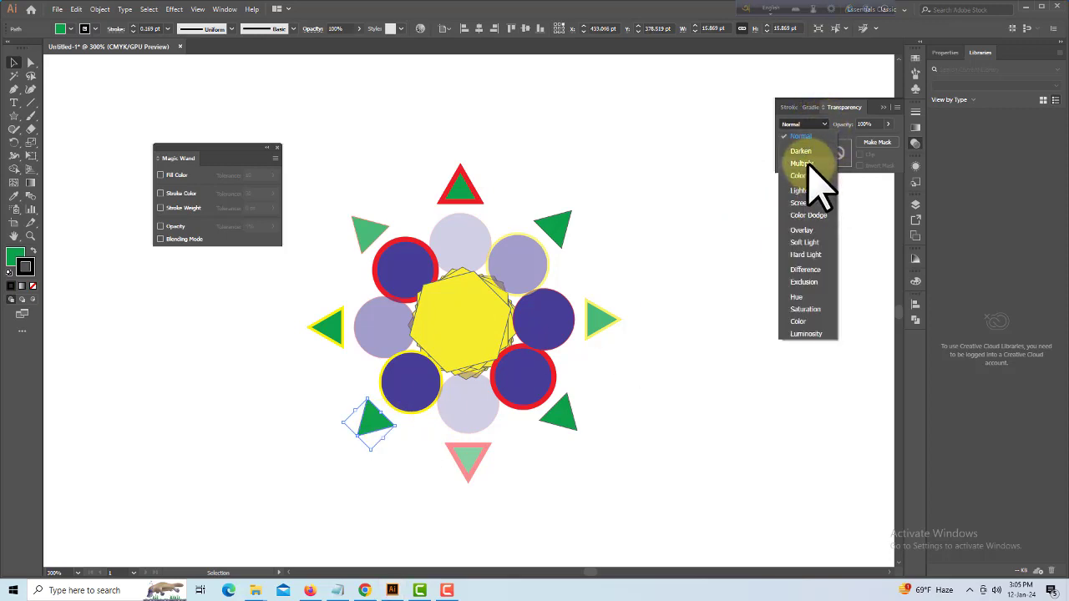
pyautogui.click(608, 317)
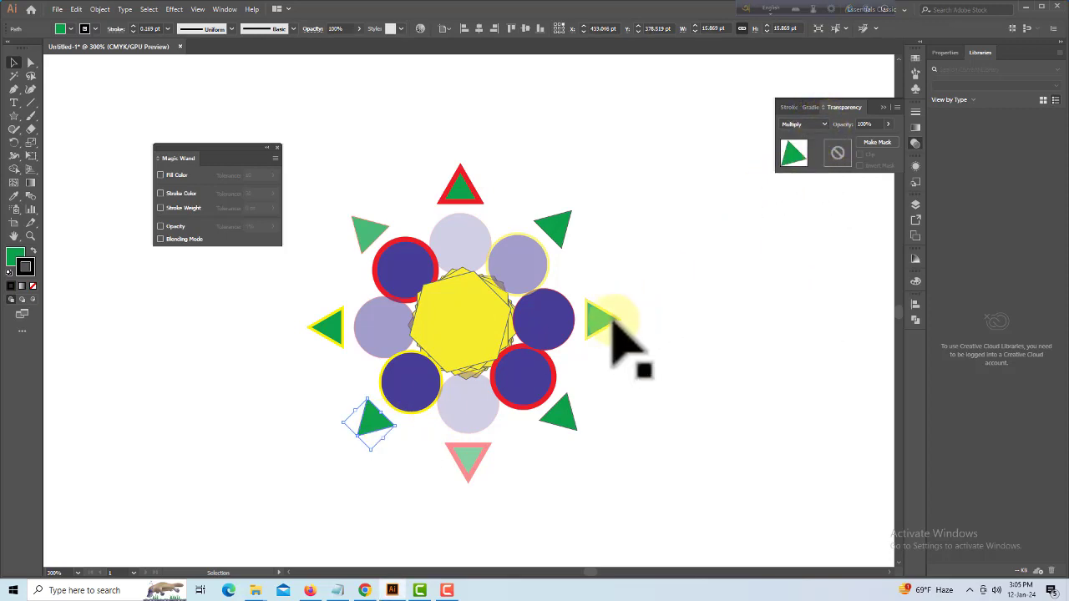
pyautogui.click(825, 125)
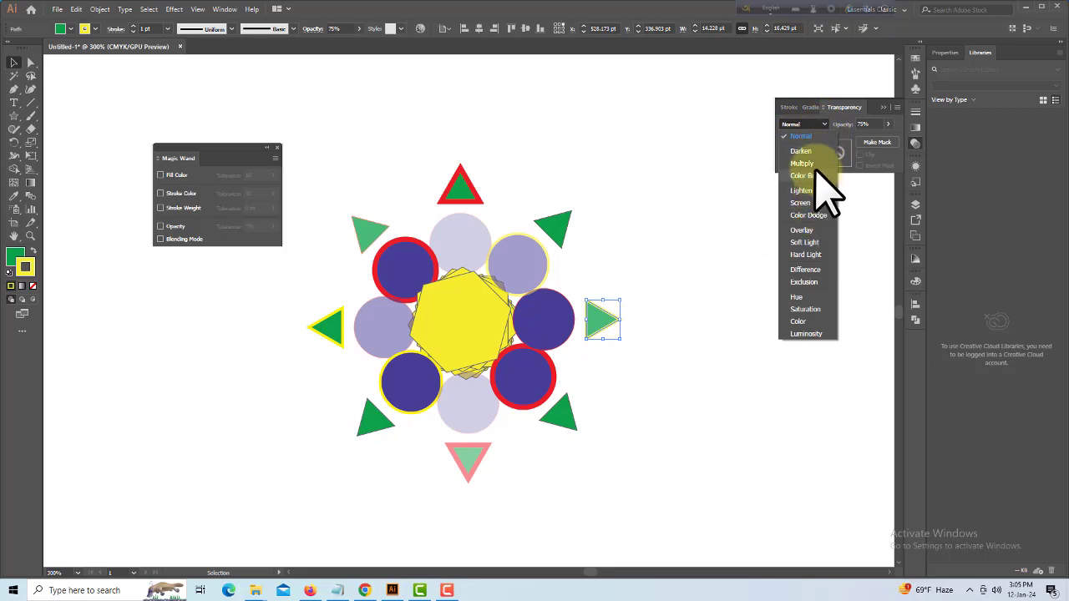
pyautogui.click(812, 168)
pyautogui.click(331, 329)
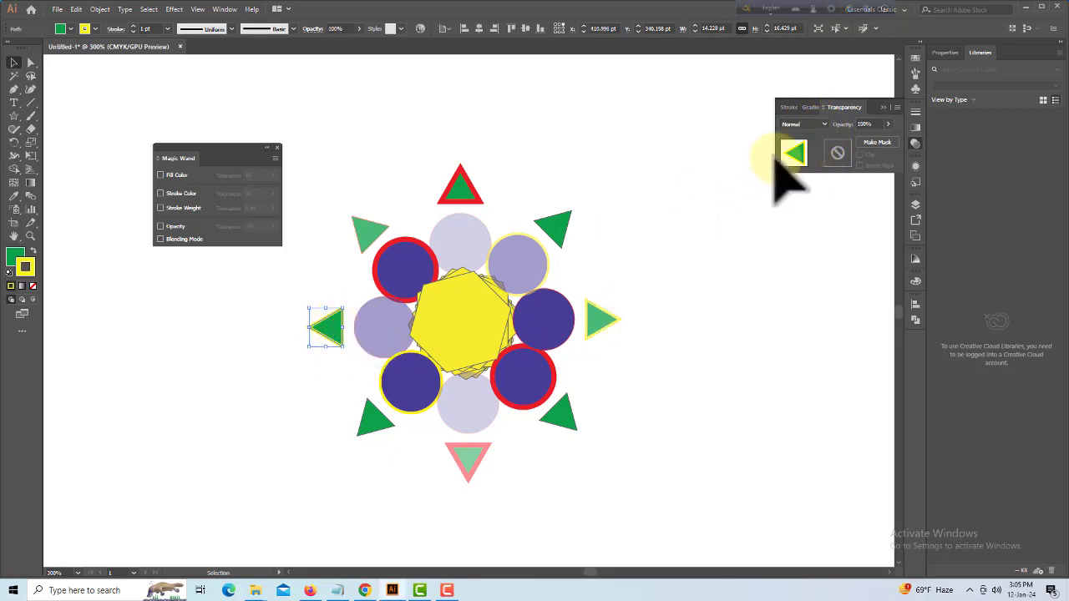
pyautogui.click(824, 125)
pyautogui.click(808, 165)
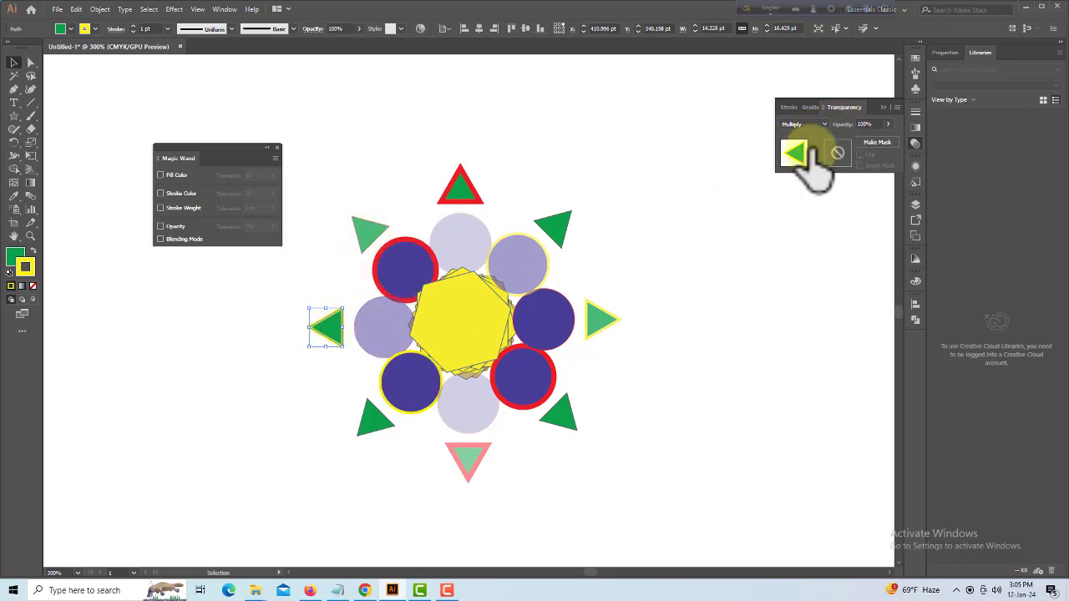
# Set the top, left and right circles to the Screen blend mode, then deselect.
pyautogui.click(470, 242)
pyautogui.click(824, 123)
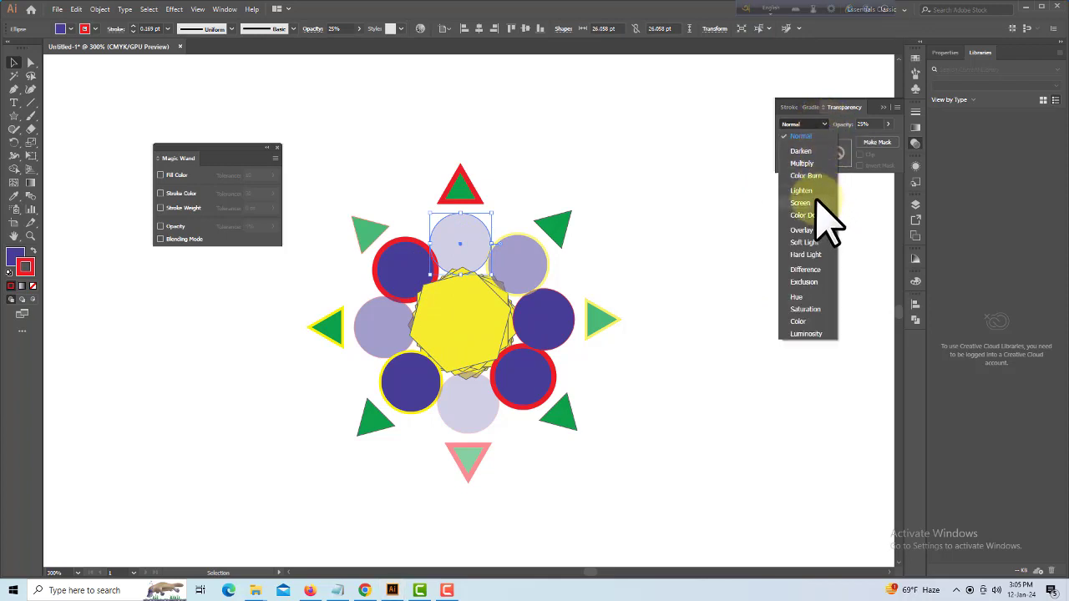
pyautogui.press('Escape')
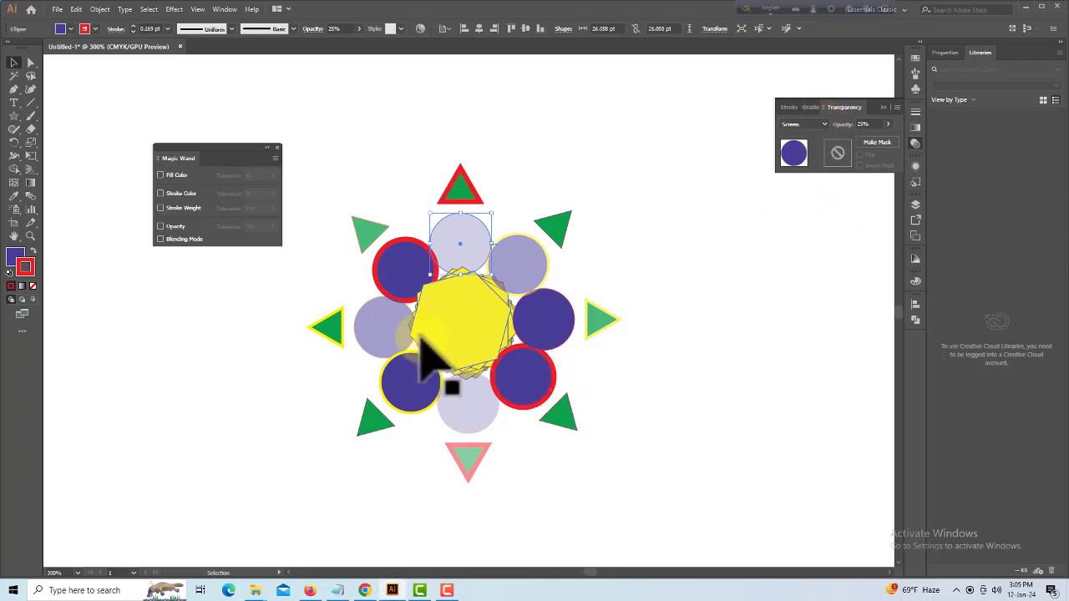
pyautogui.click(377, 338)
pyautogui.click(823, 124)
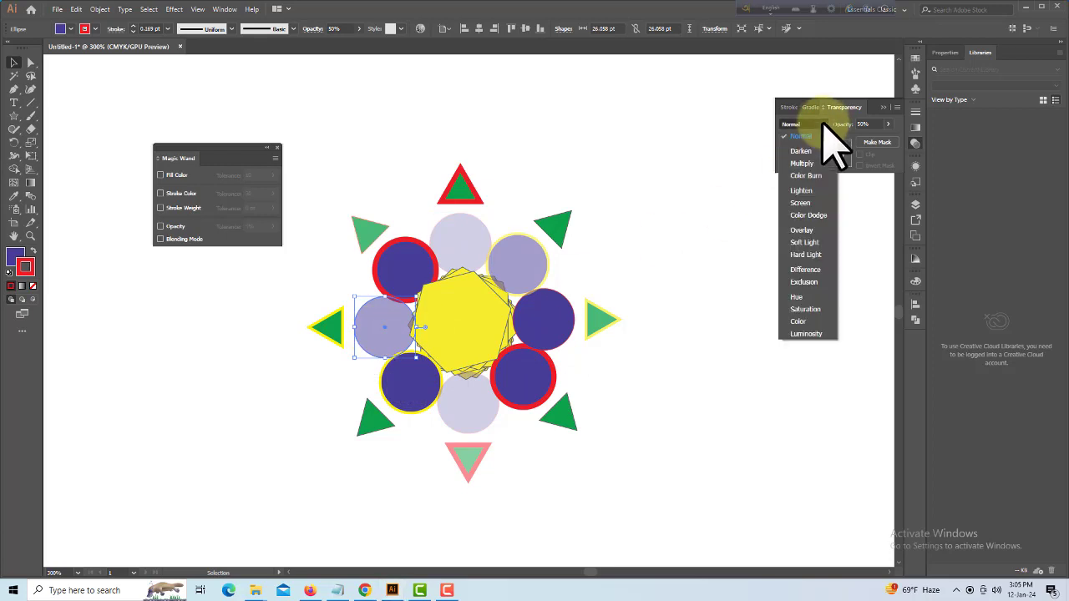
pyautogui.press('Escape')
pyautogui.click(551, 317)
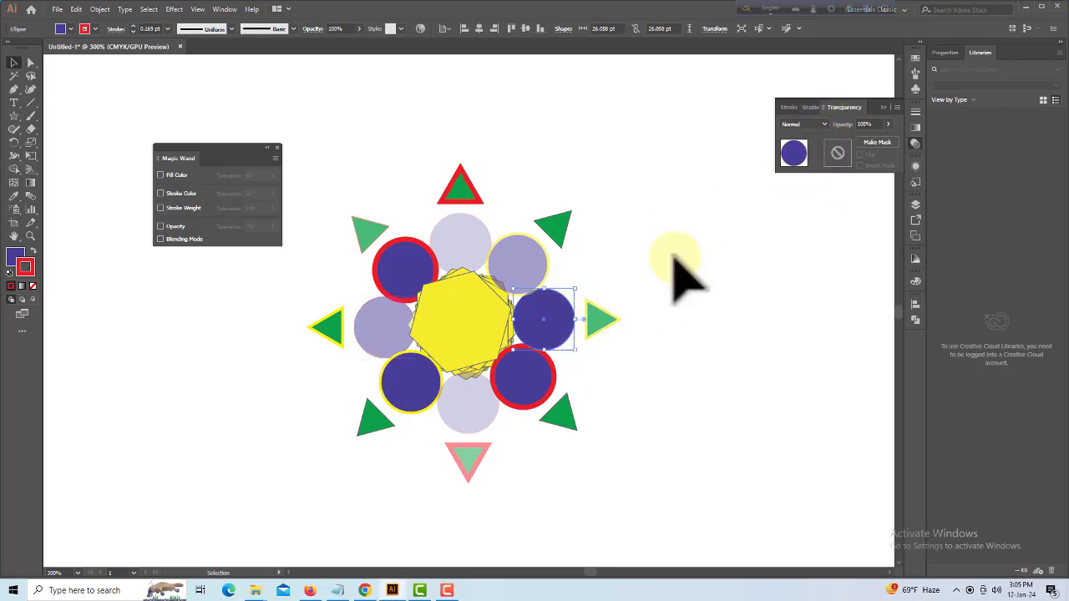
pyautogui.click(824, 124)
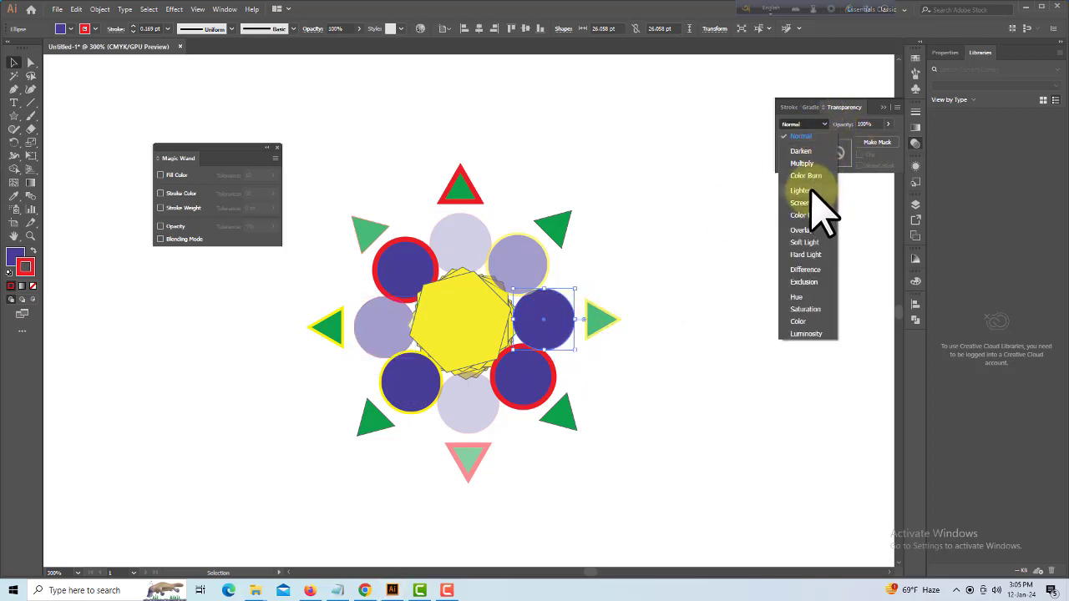
pyautogui.click(804, 204)
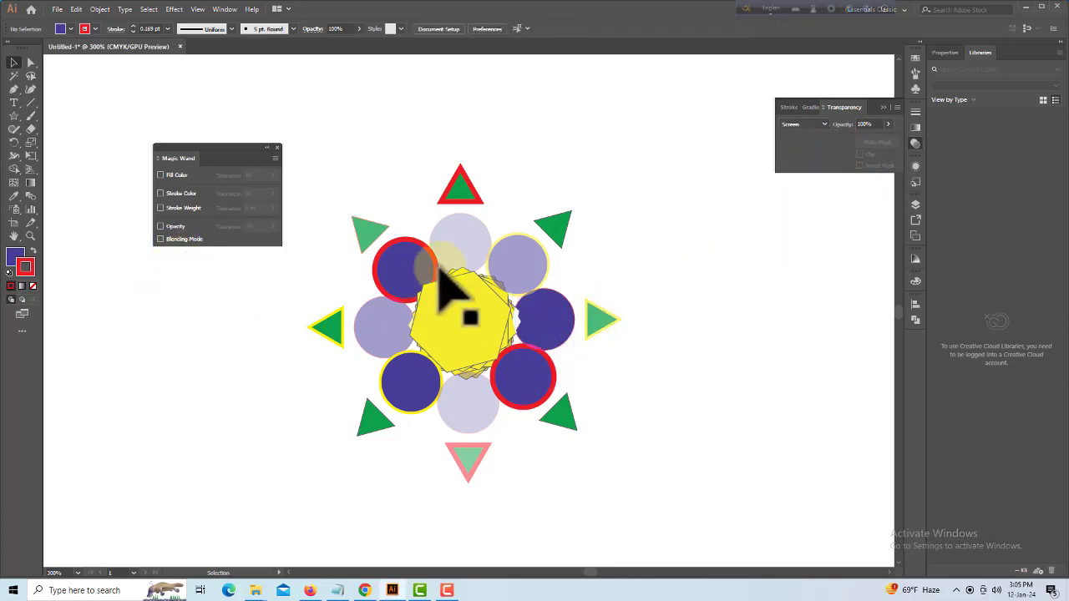
pyautogui.click(553, 499)
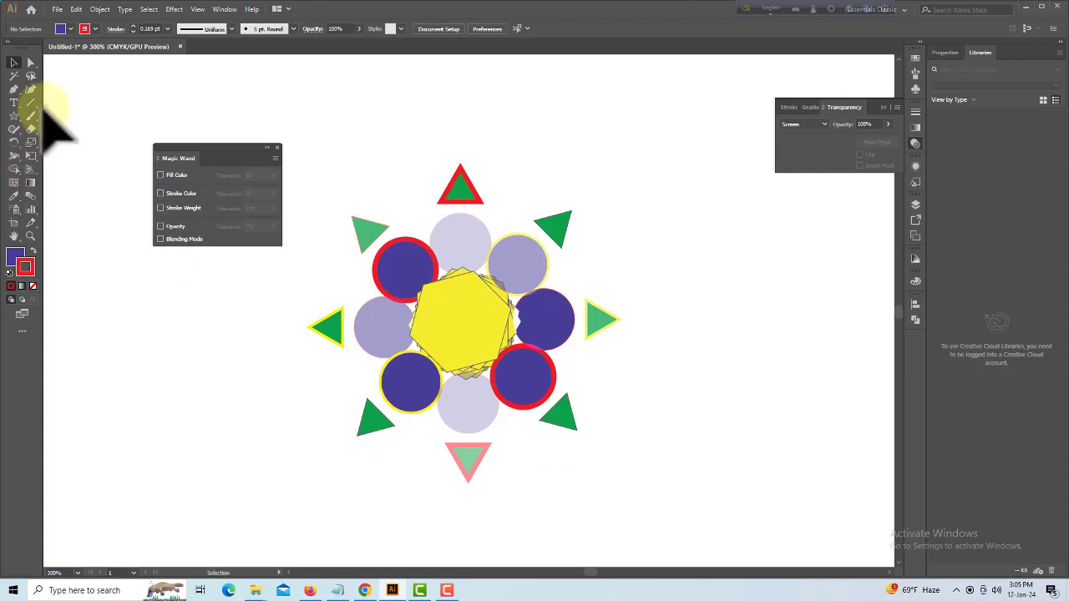
# Enable Blending Mode matching and wand-select the Multiply triangles, Normal shapes, then the Screen circles.
pyautogui.click(160, 240)
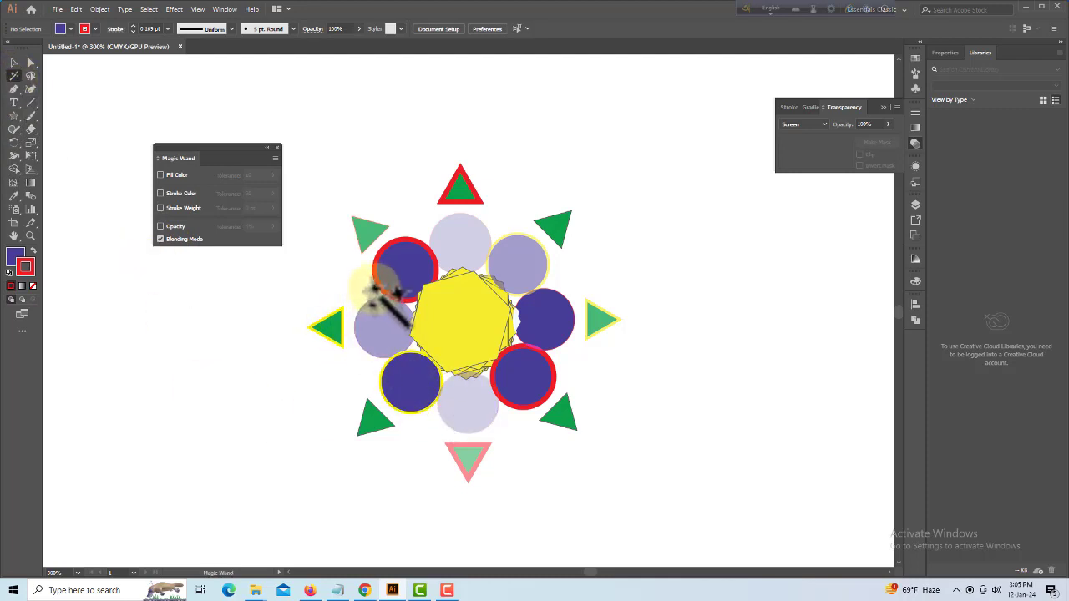
pyautogui.click(334, 327)
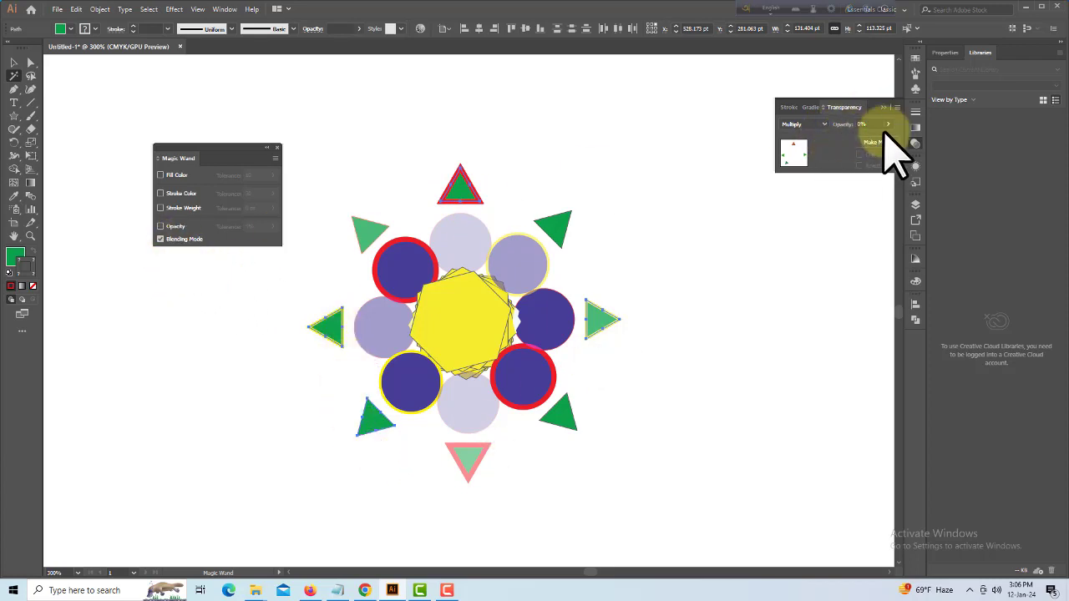
pyautogui.click(181, 240)
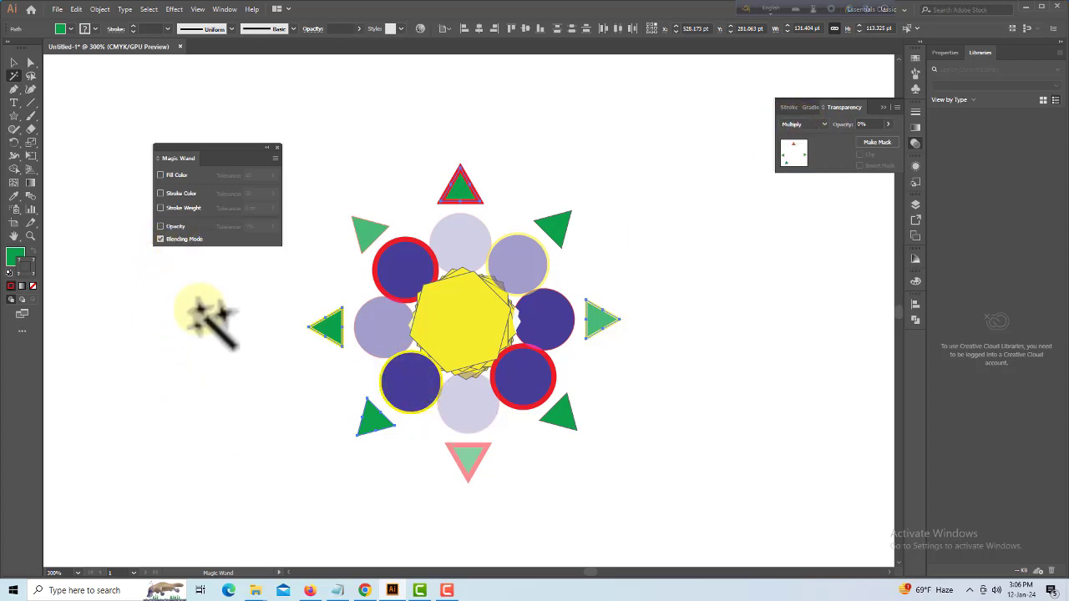
pyautogui.click(364, 225)
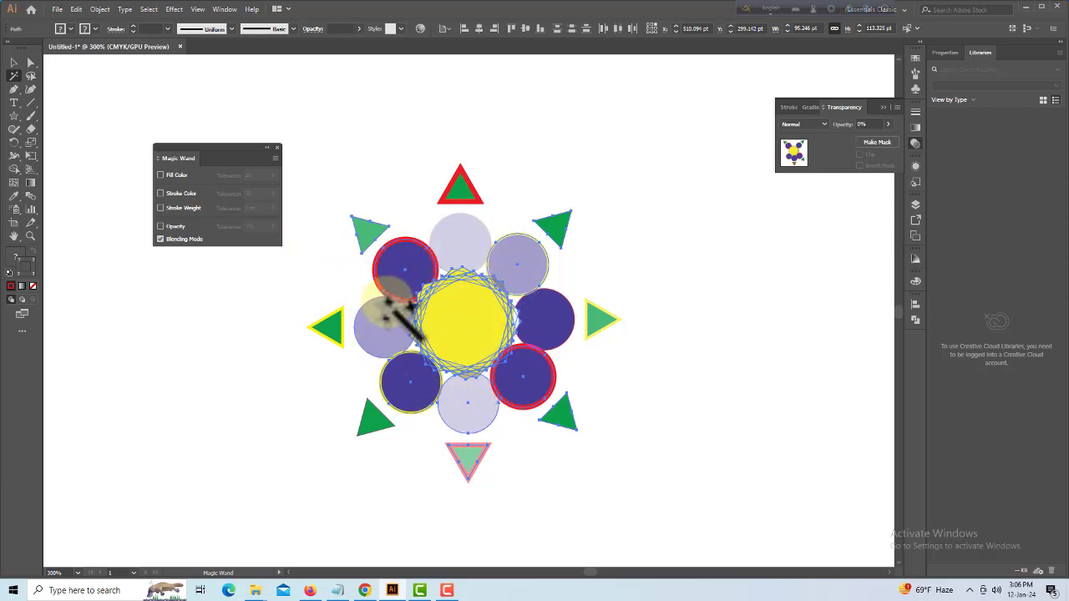
pyautogui.click(457, 242)
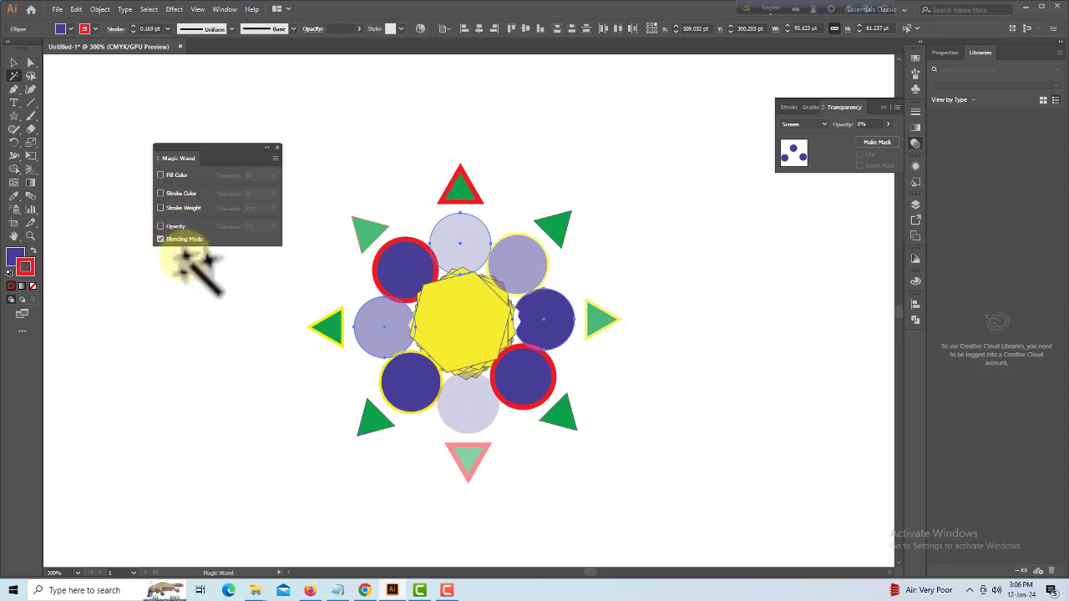
pyautogui.click(825, 124)
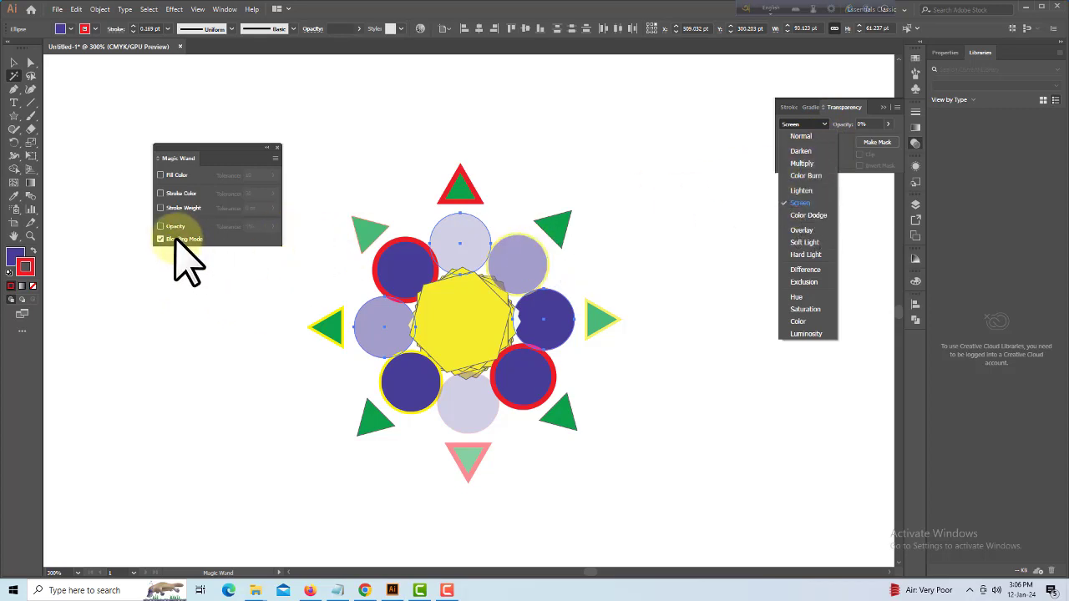
pyautogui.click(116, 196)
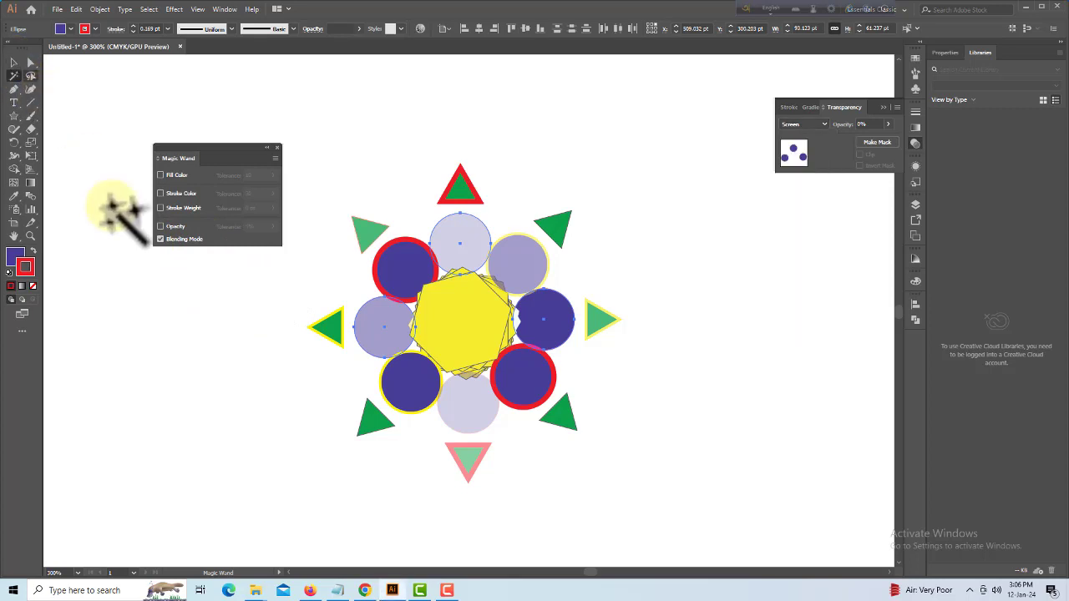